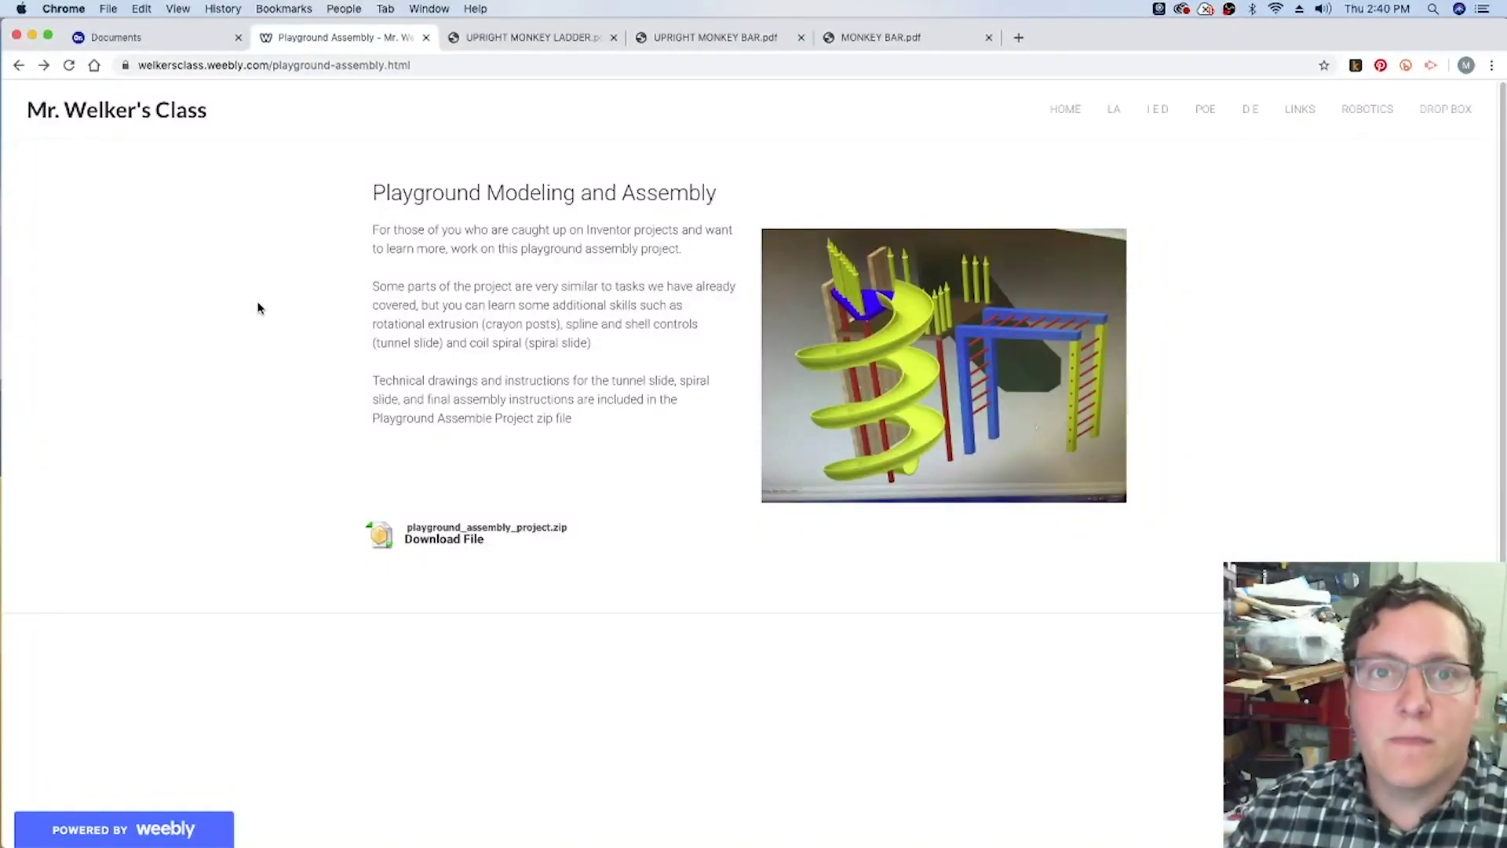
Step: Highlight part of the Playground Modeling and Assembly page heading
left_click_drag(361, 196, 587, 202)
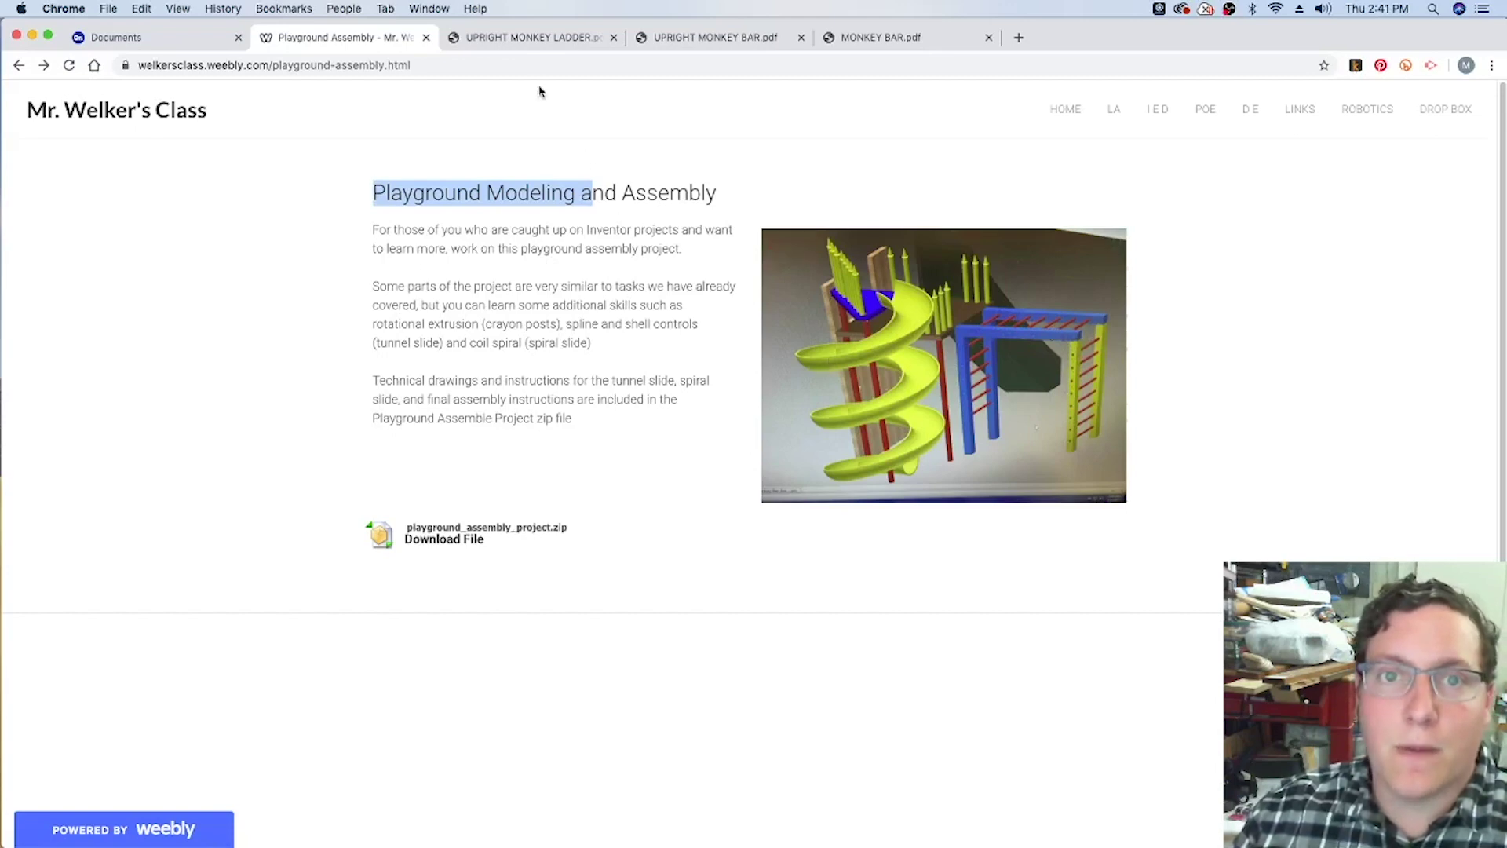
Step: Flip between the Upright Monkey Ladder, Upright Monkey Bar and Monkey Bar drawings
left_click(522, 40)
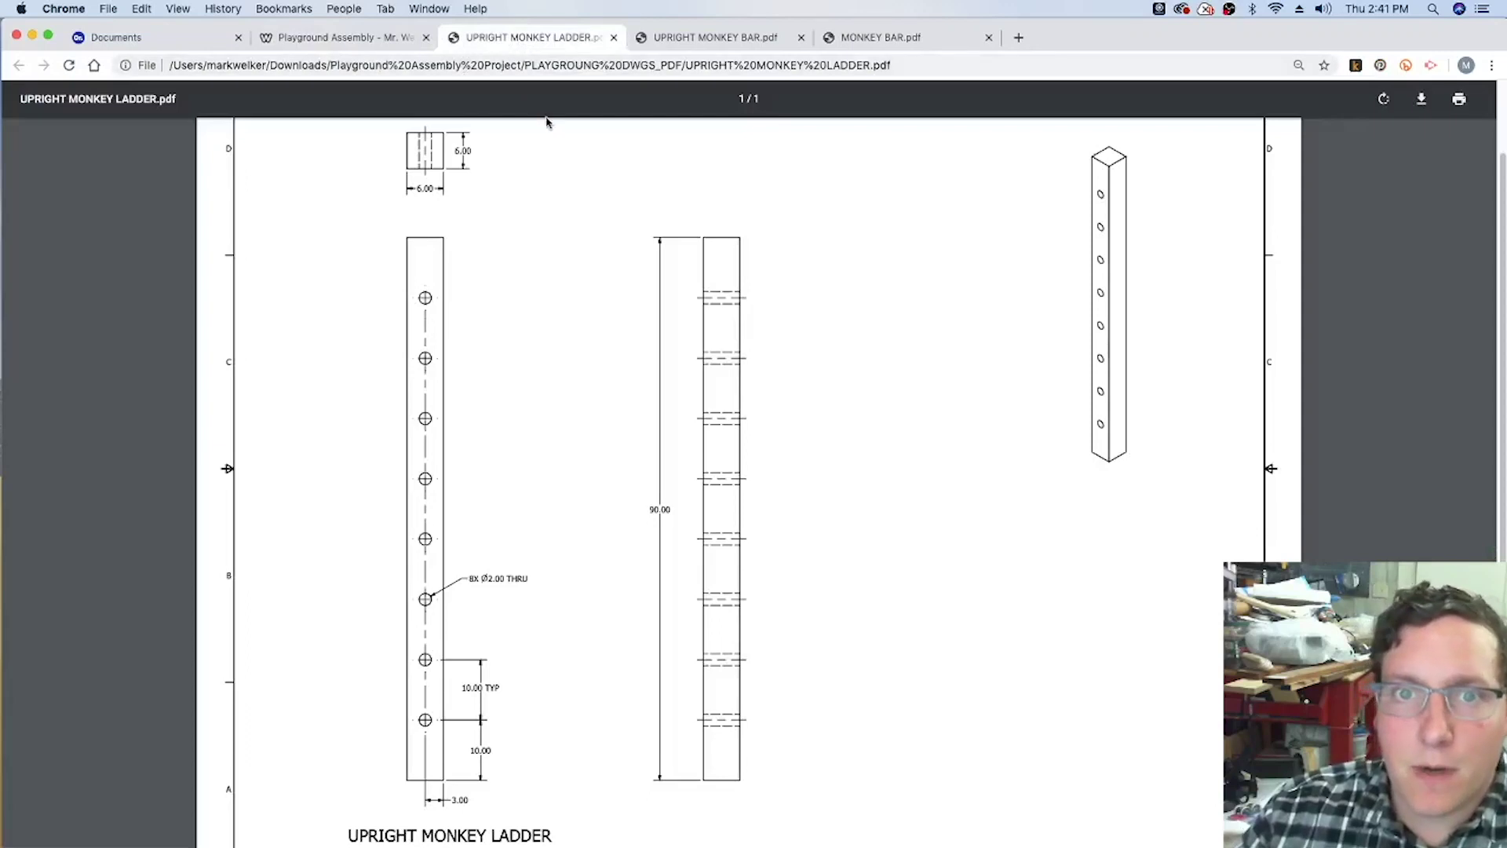
left_click(739, 41)
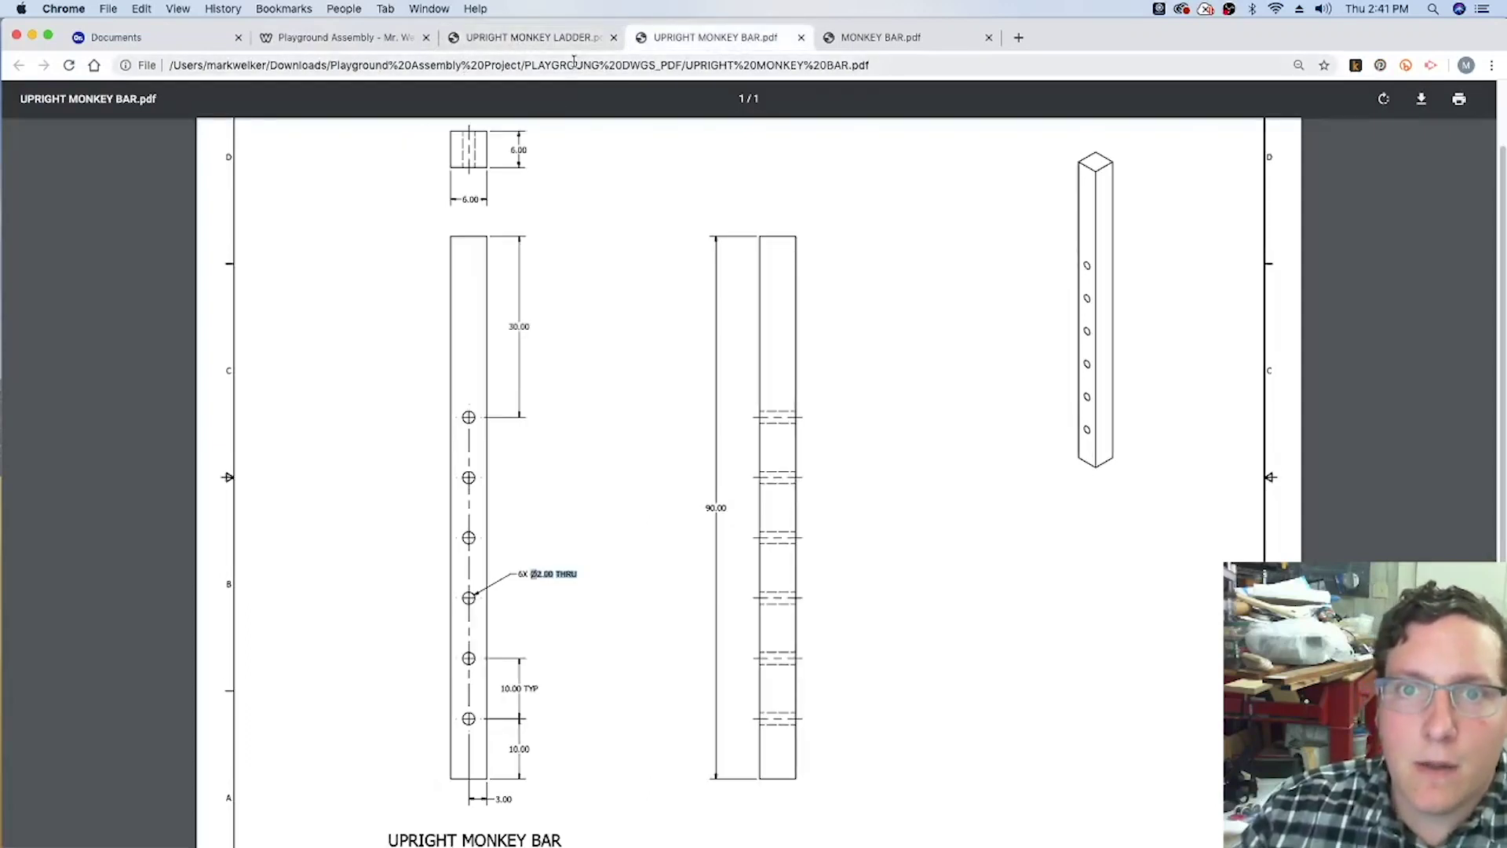
left_click(890, 43)
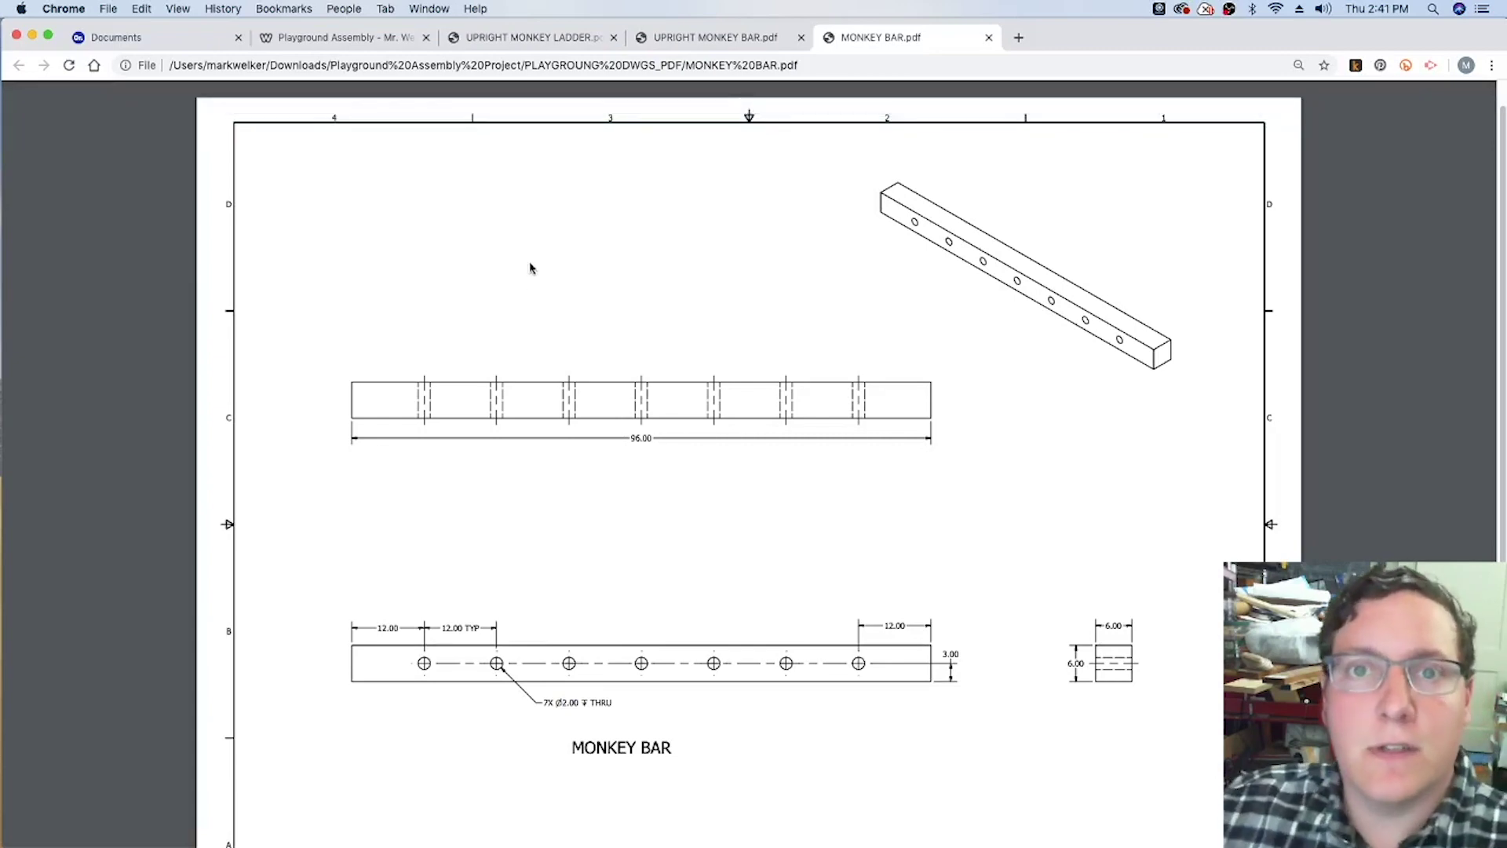
left_click(524, 41)
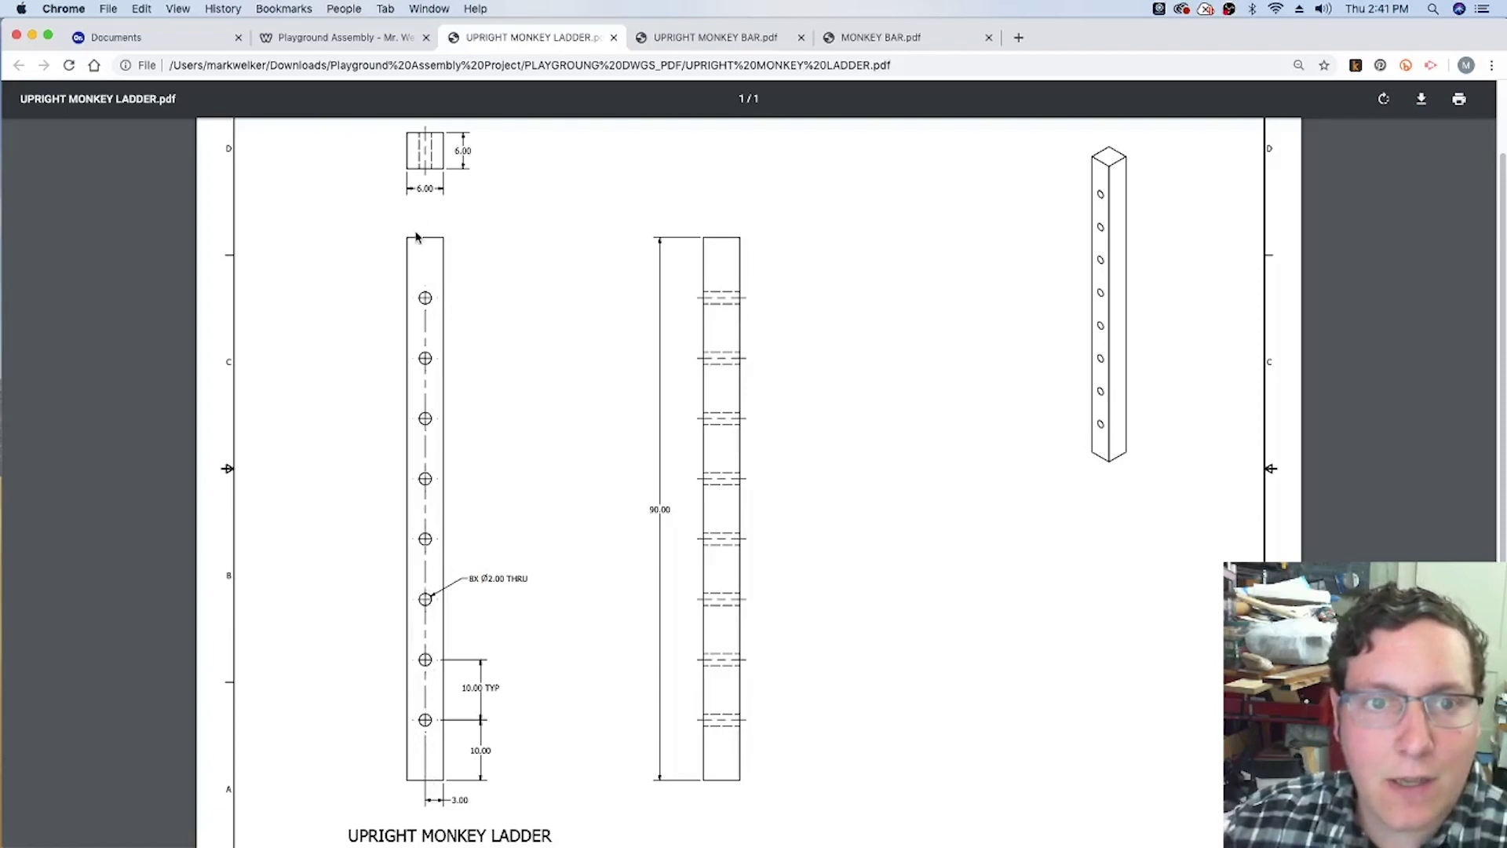
left_click(673, 42)
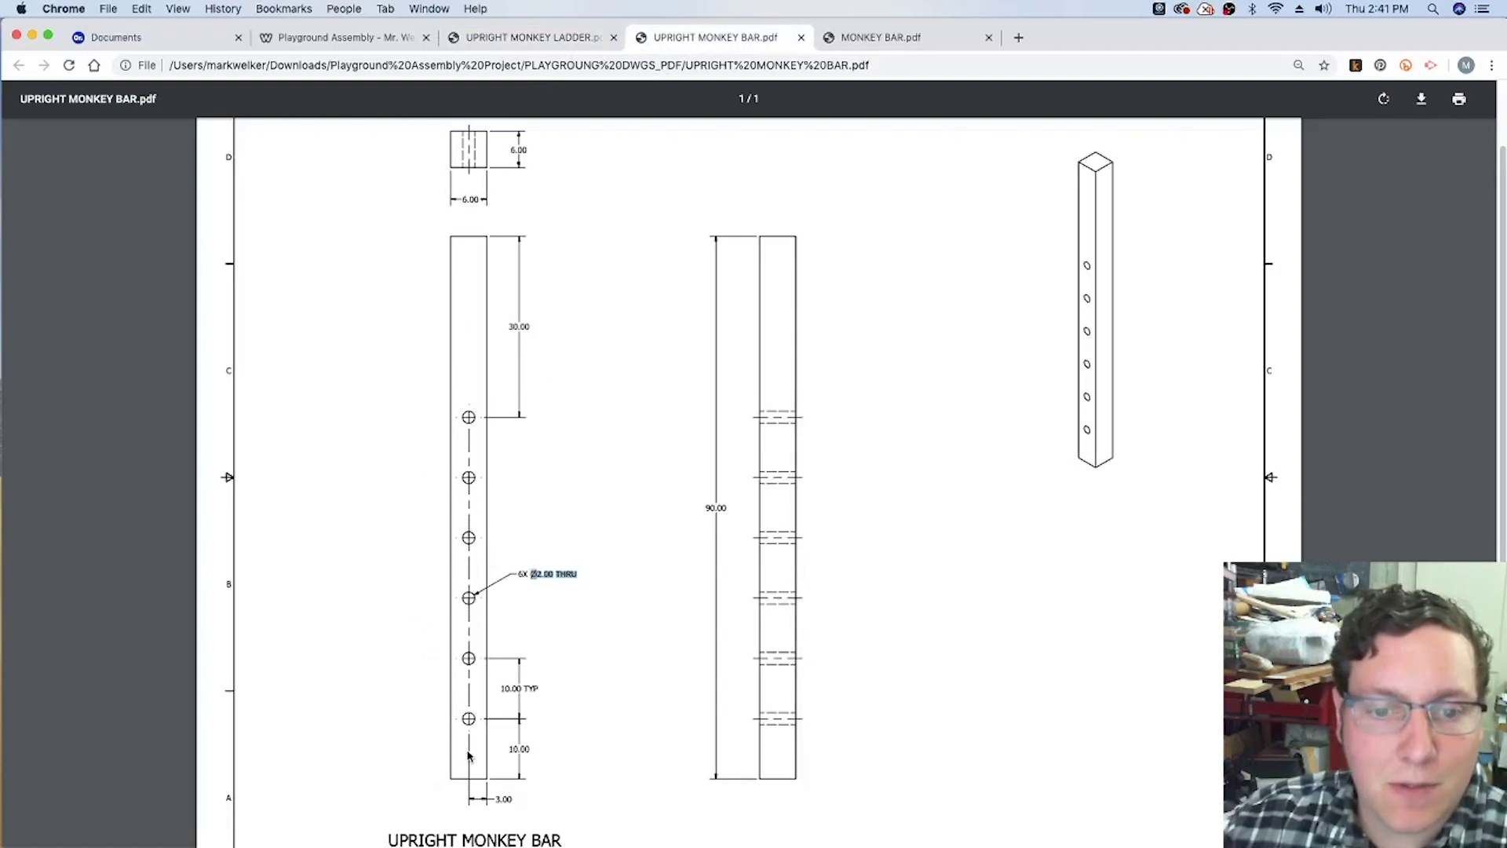
left_click(863, 38)
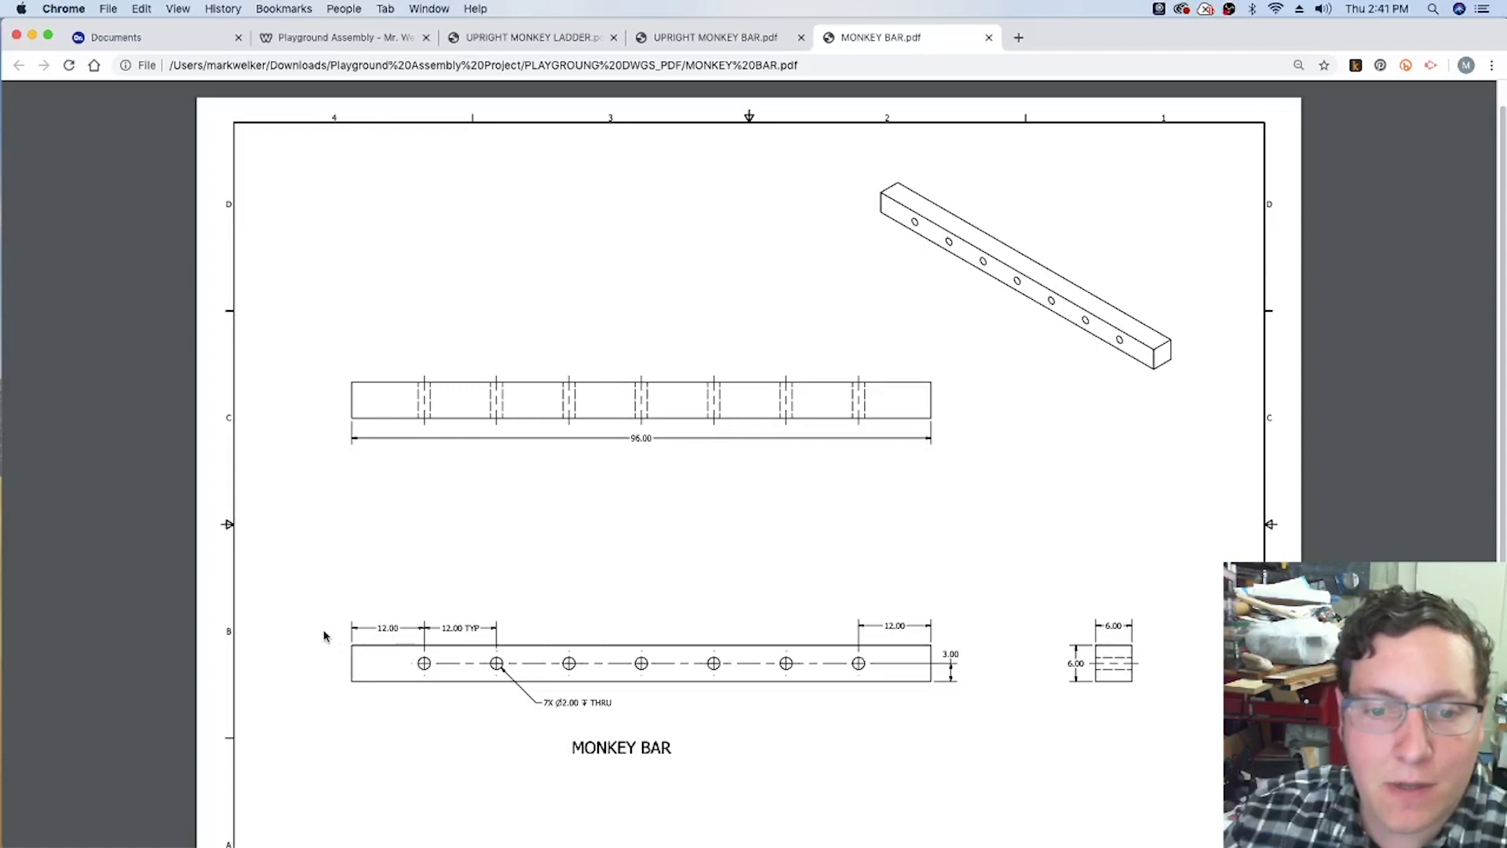
Step: Highlight the 12.00 TYP, 10.00 TYP and Ø2.00 THRU callouts on the drawings
double_click(471, 628)
left_click(681, 39)
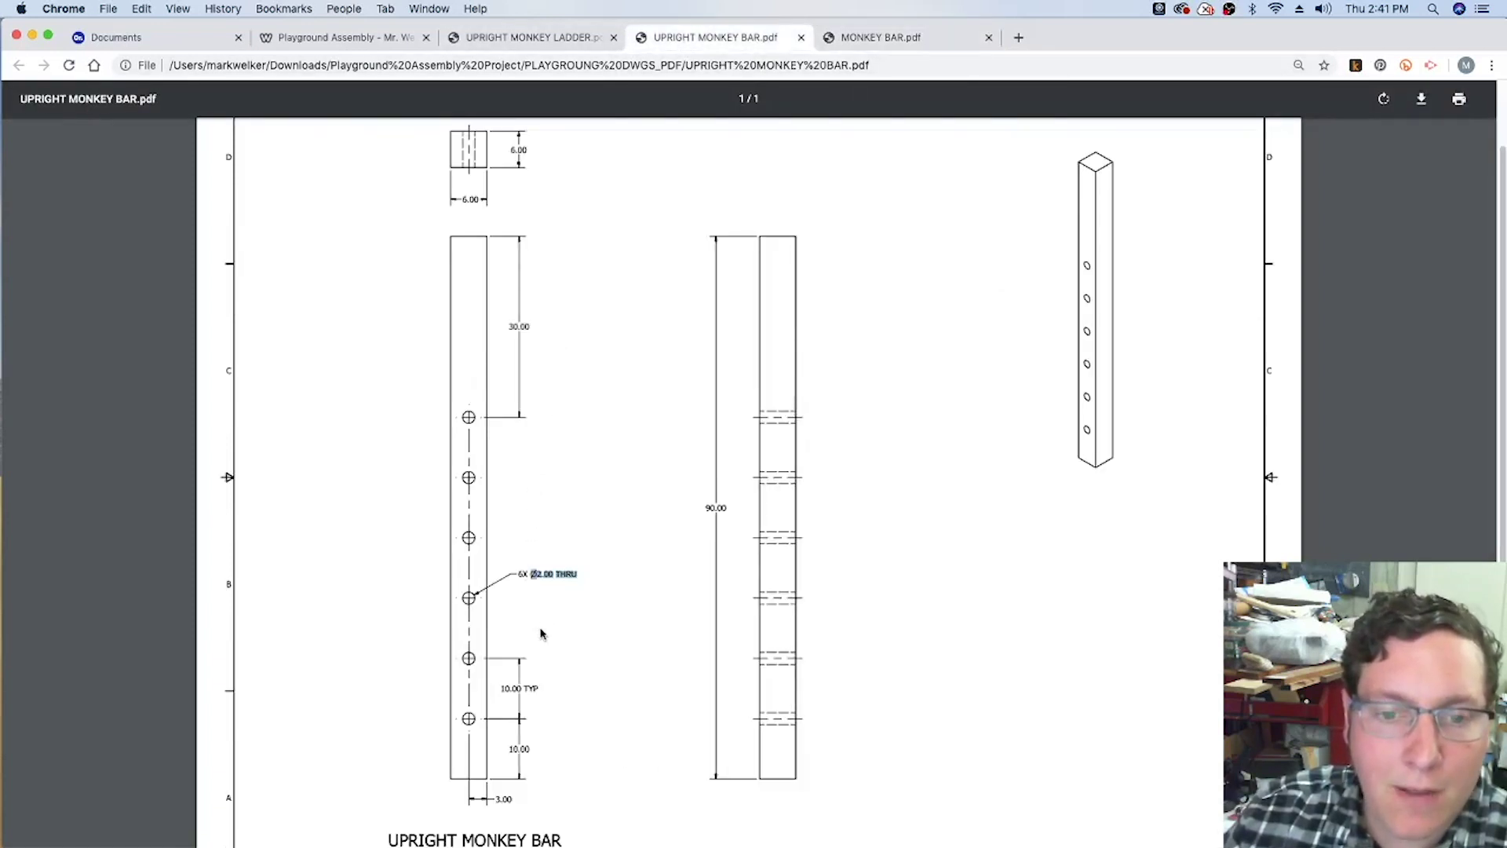
left_click(565, 708)
left_click_drag(496, 689, 562, 696)
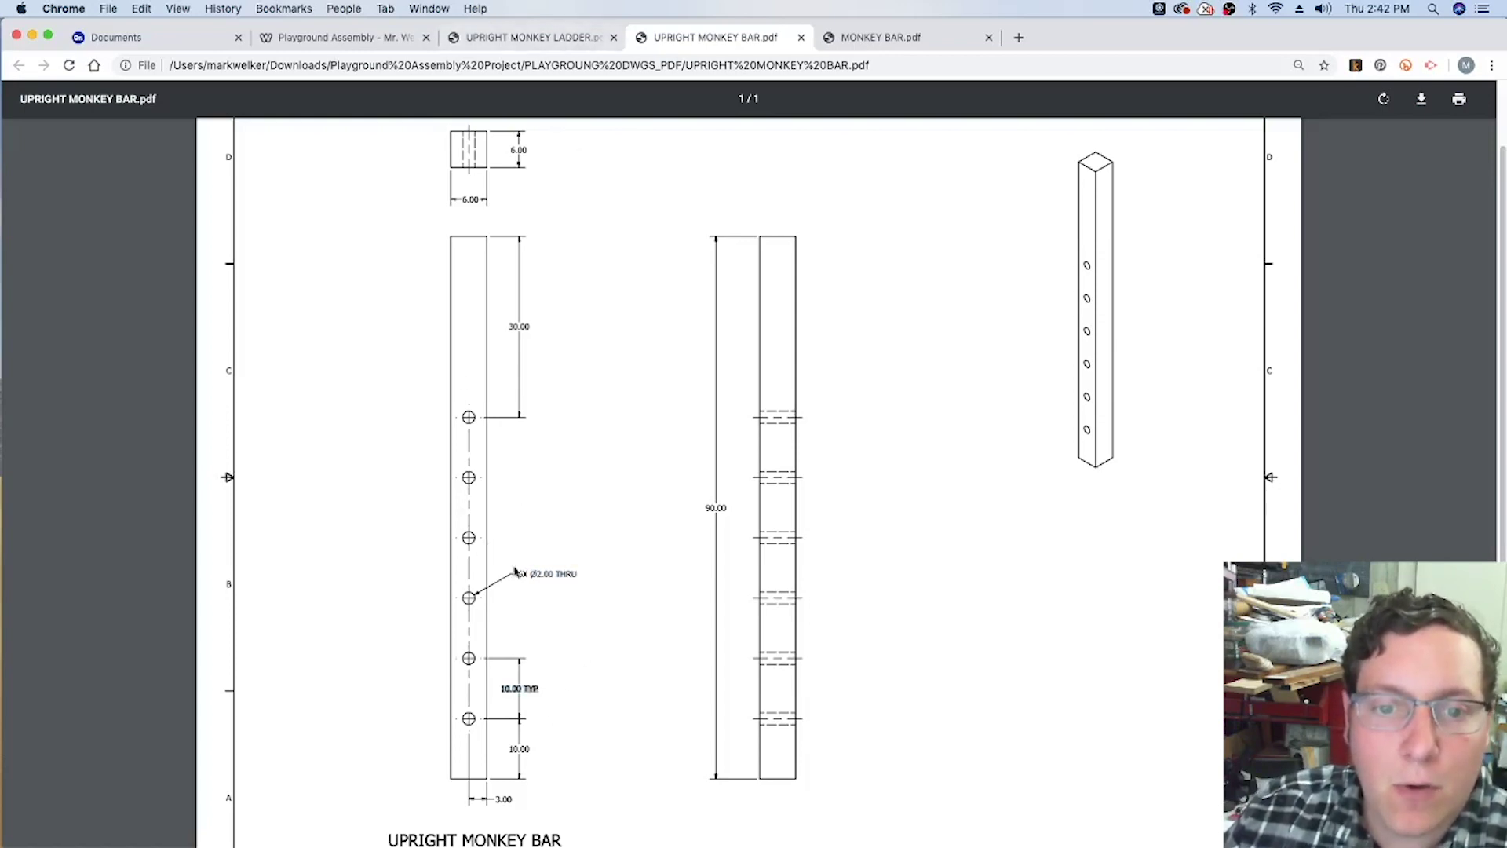
left_click_drag(526, 576, 611, 590)
left_click(522, 39)
Step: Recheck the Upright Monkey Ladder drawing and return to the Playground Project folder
left_click(149, 41)
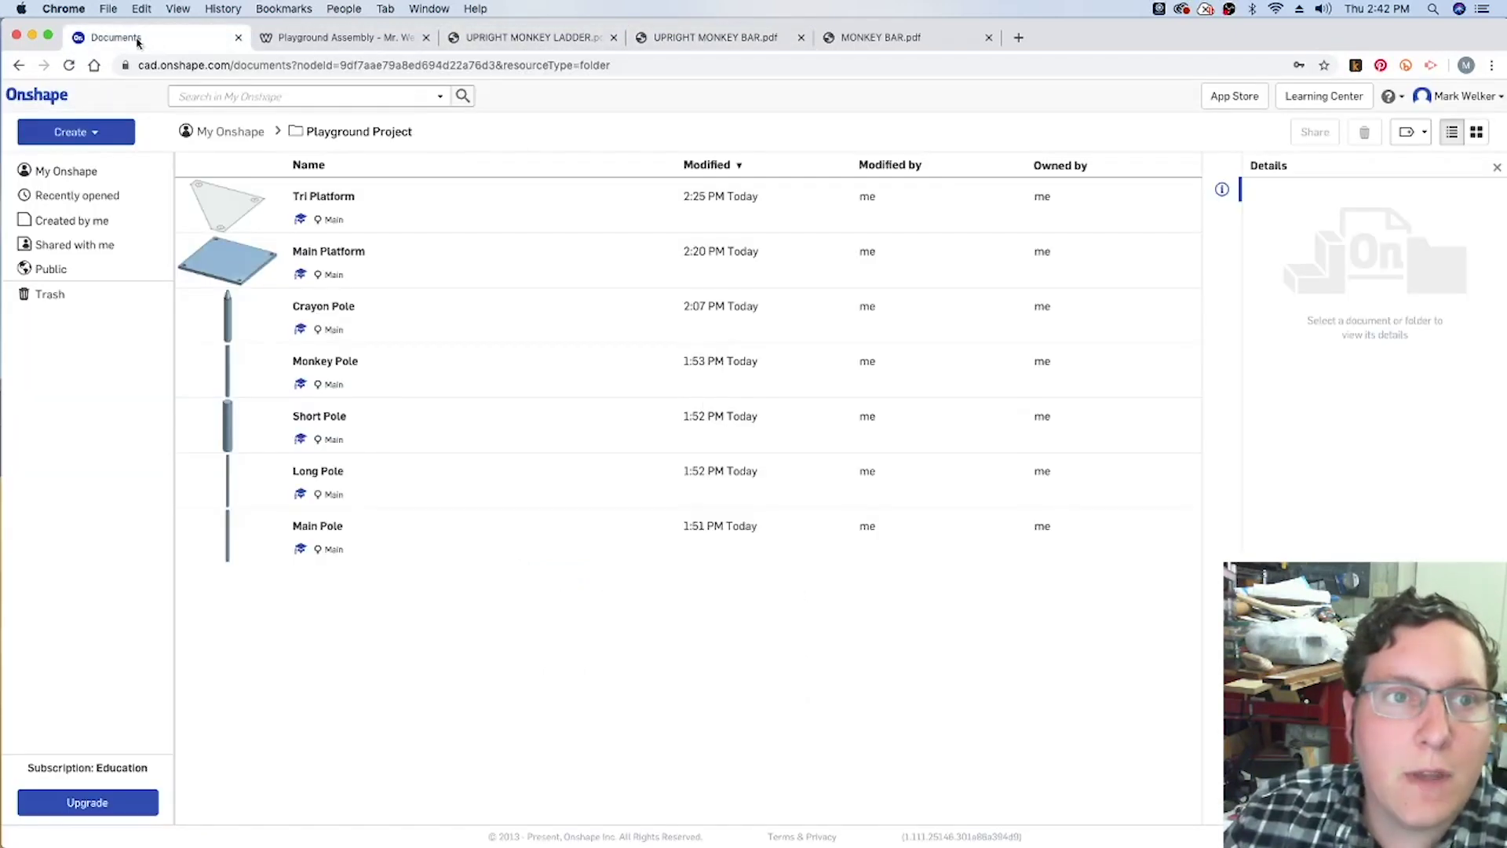
left_click(519, 38)
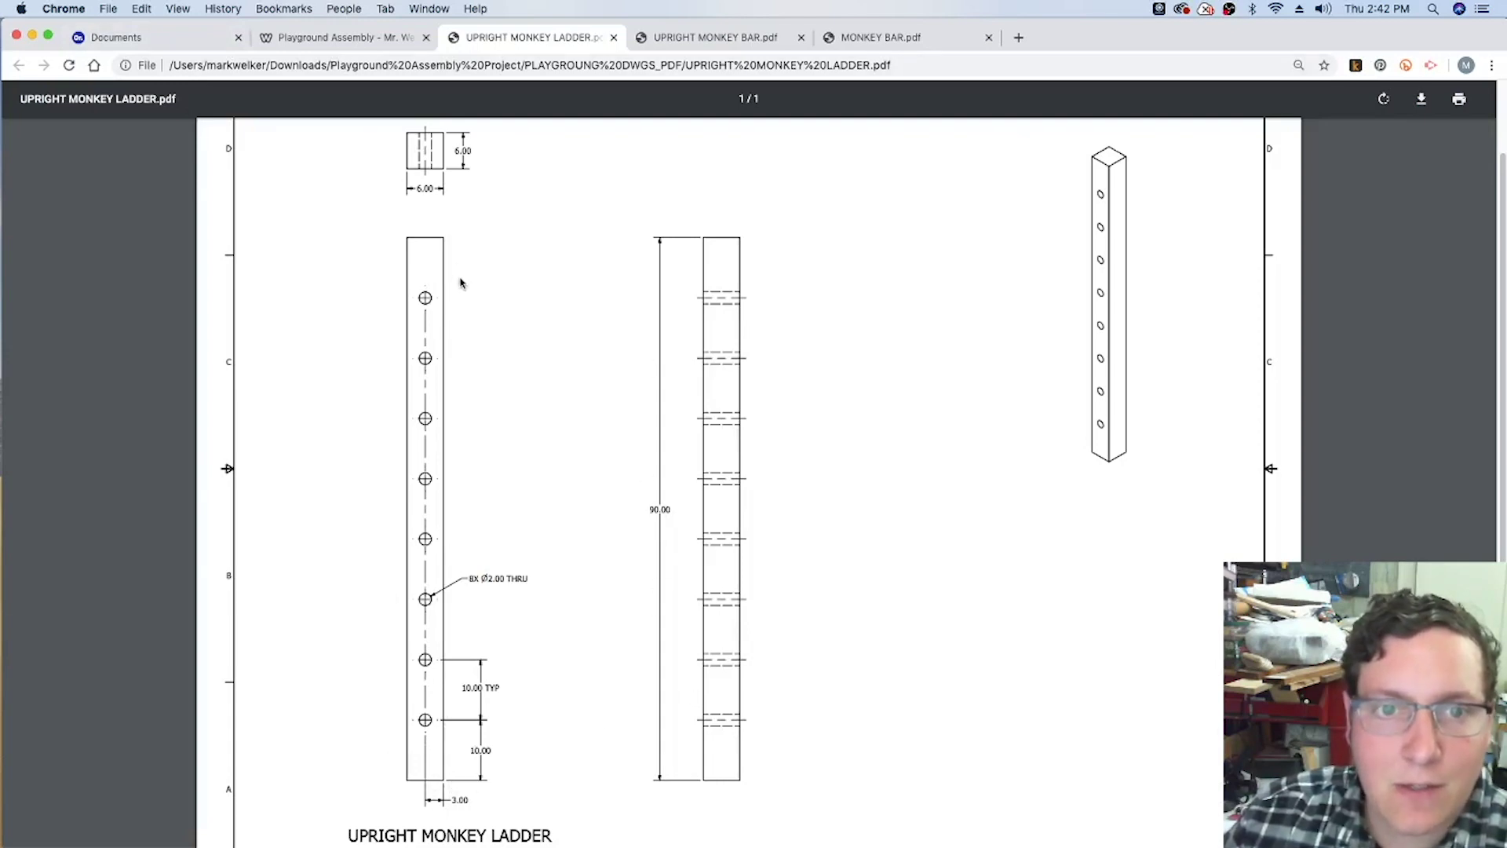
left_click(165, 35)
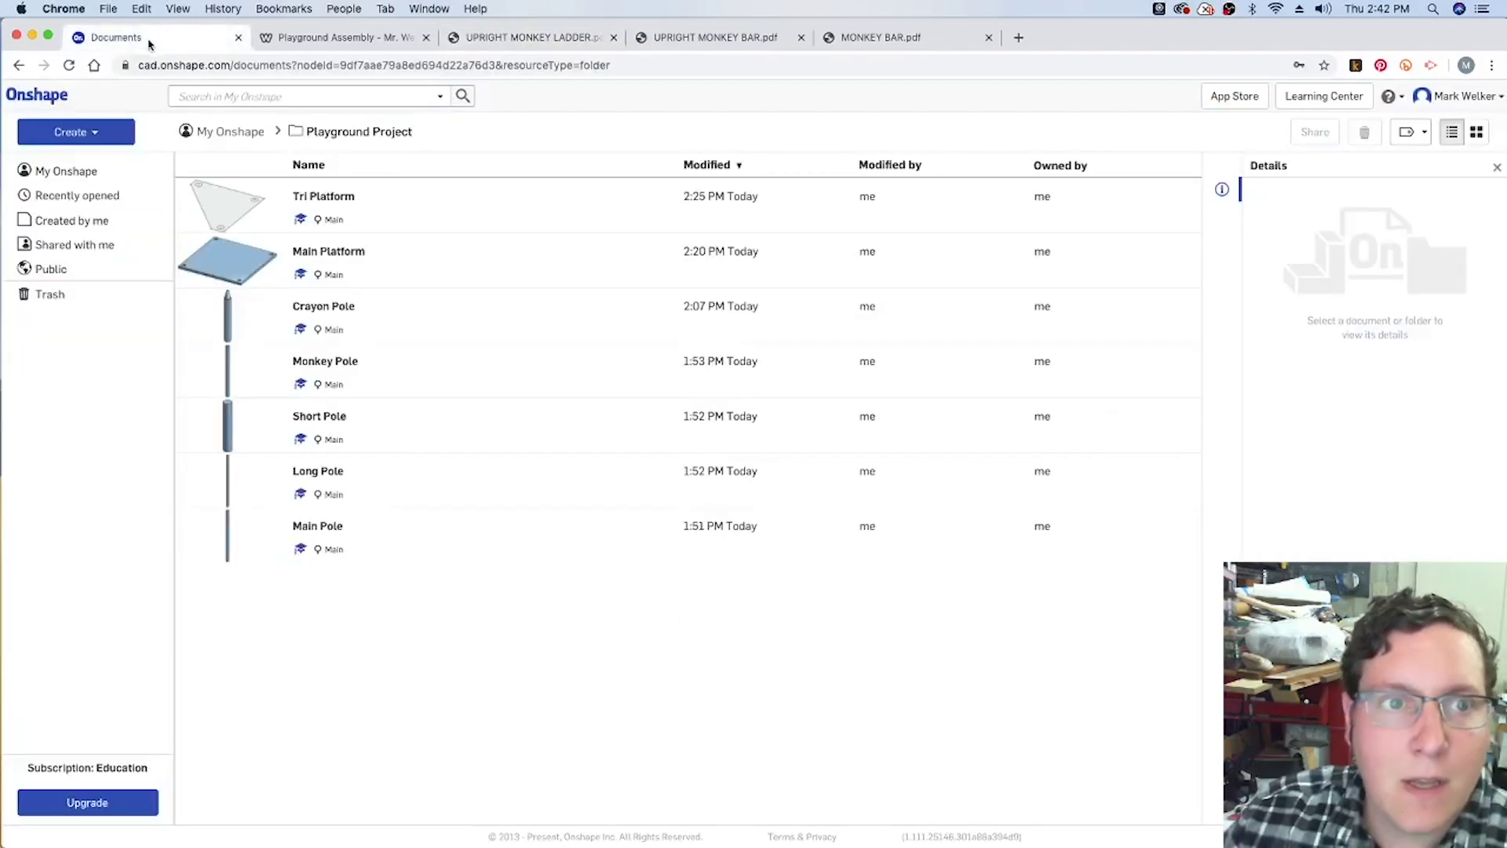
Step: Create a new document named 'Upright Monkey Ladder'
left_click(107, 133)
left_click(101, 161)
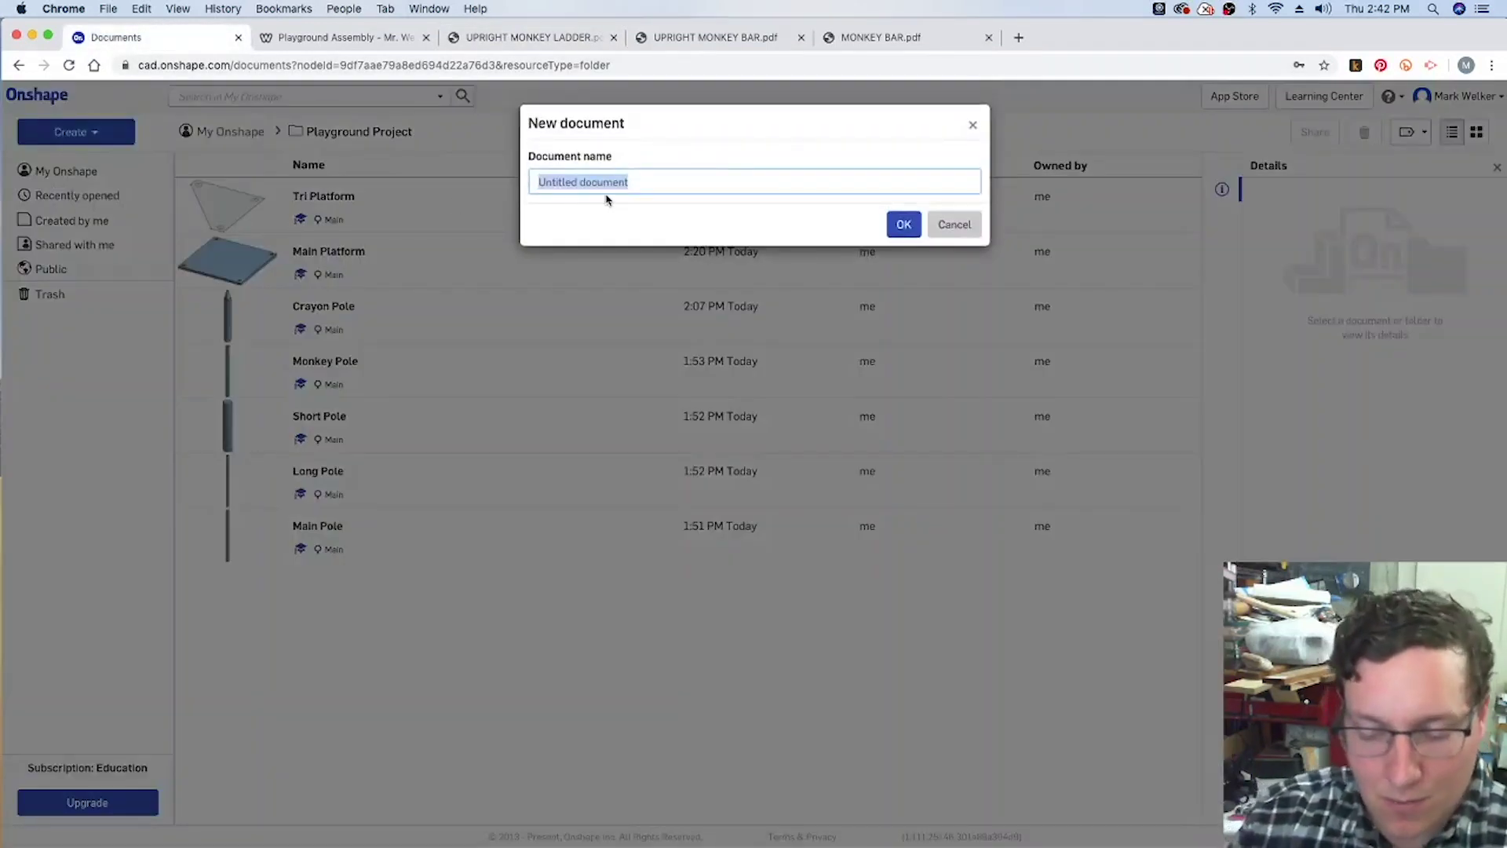
type("Upright Monkey Ladder")
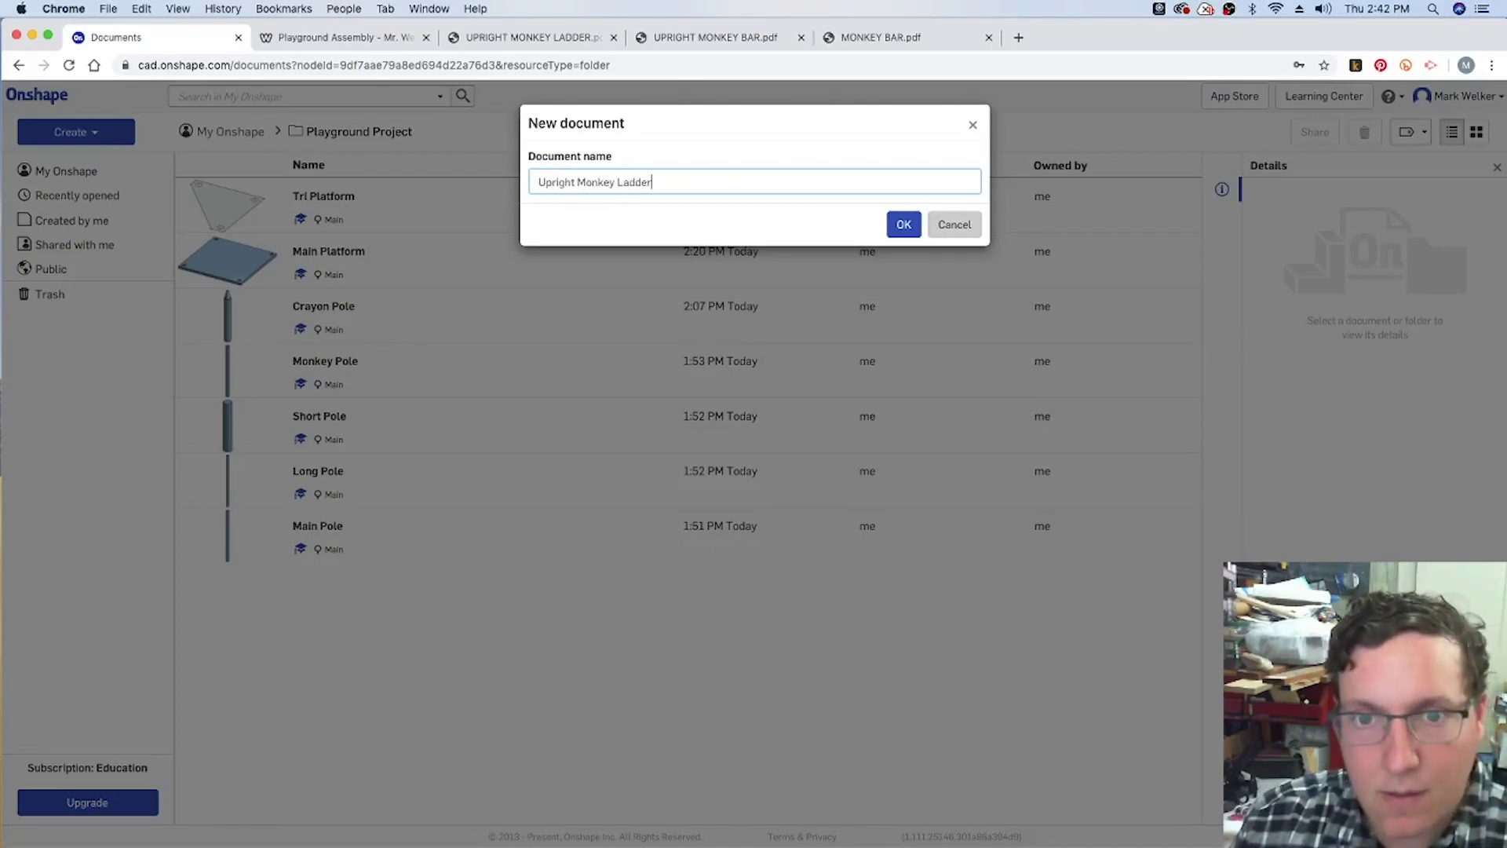
key("Return")
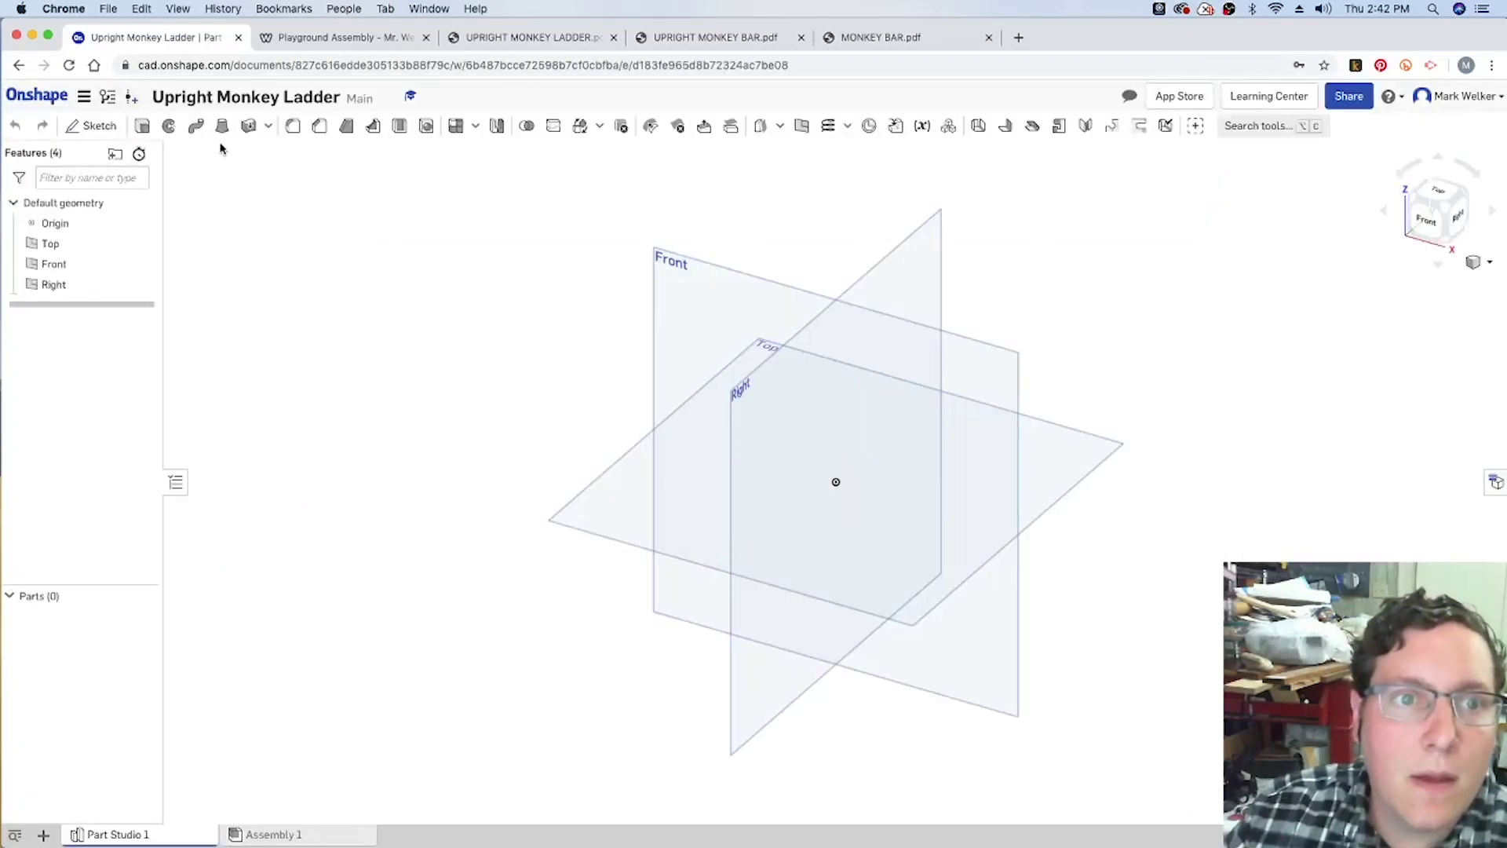
Step: Start a sketch on the Front plane, hiding the Top and Right planes and viewing it head-on
left_click(87, 129)
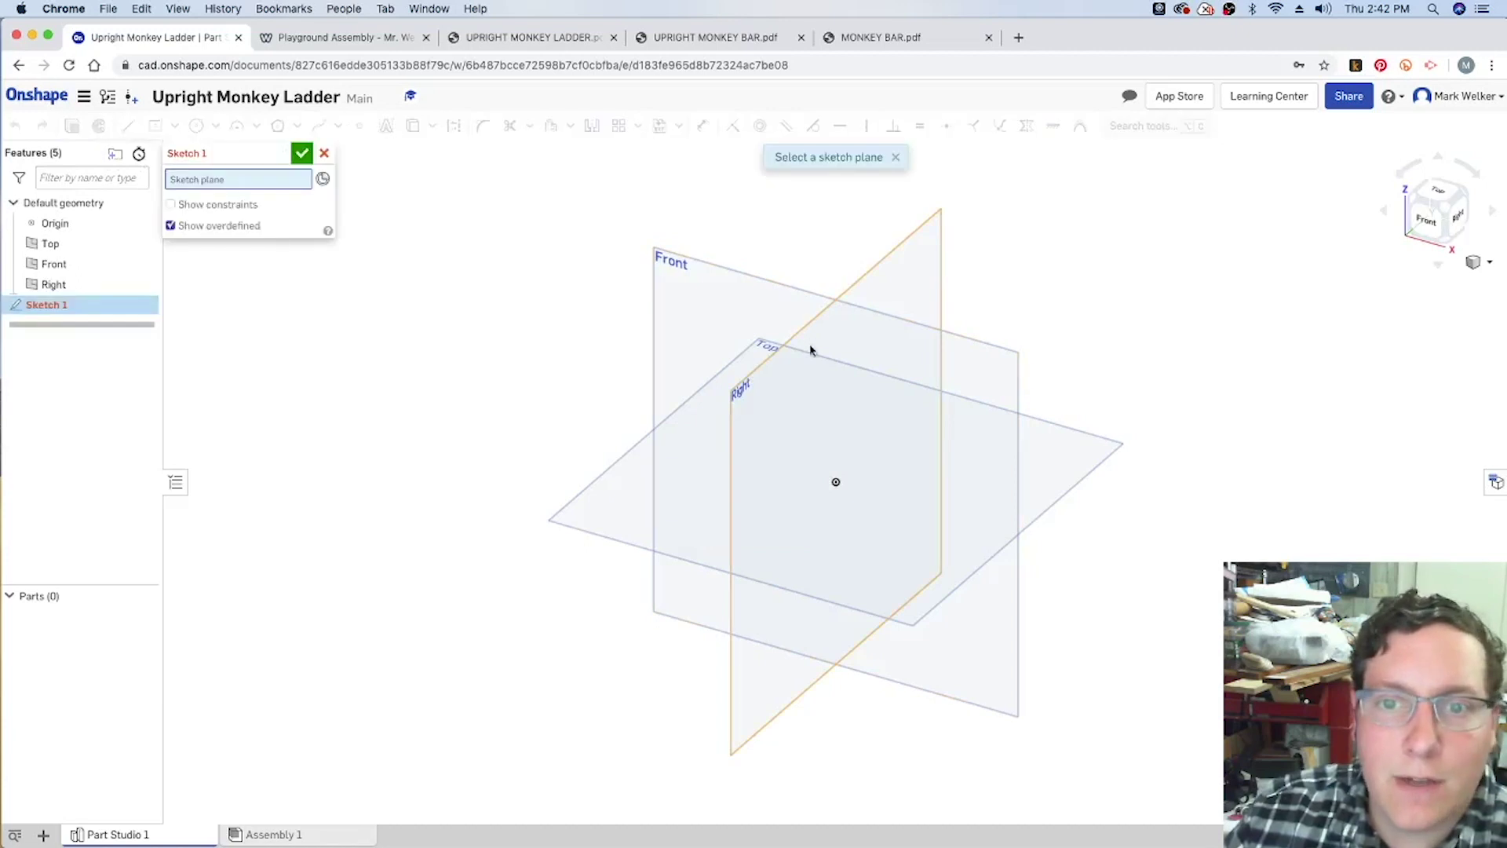
left_click(729, 319)
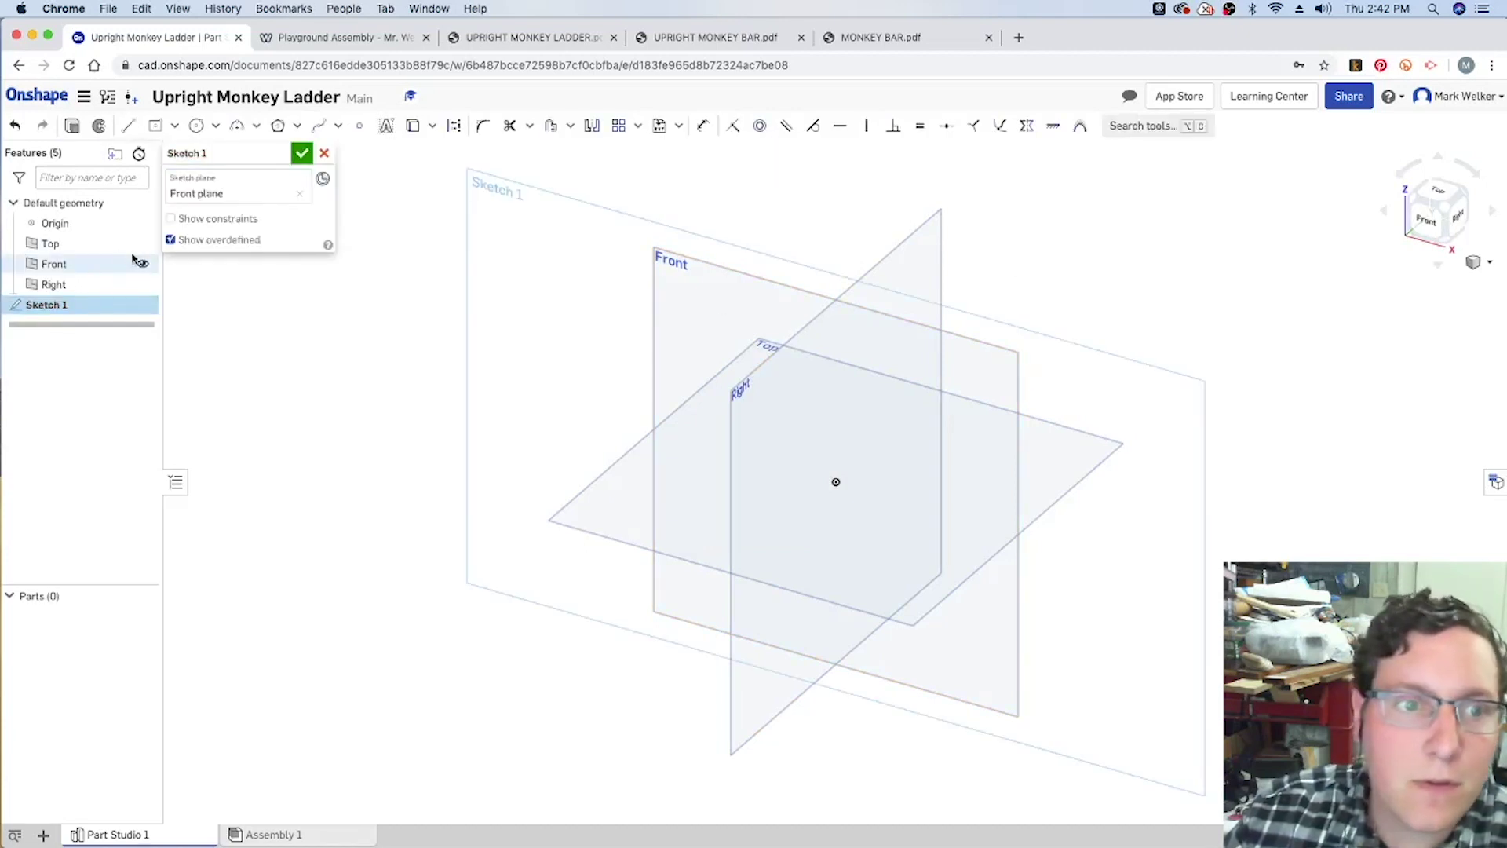
left_click(143, 244)
left_click(142, 286)
key("n")
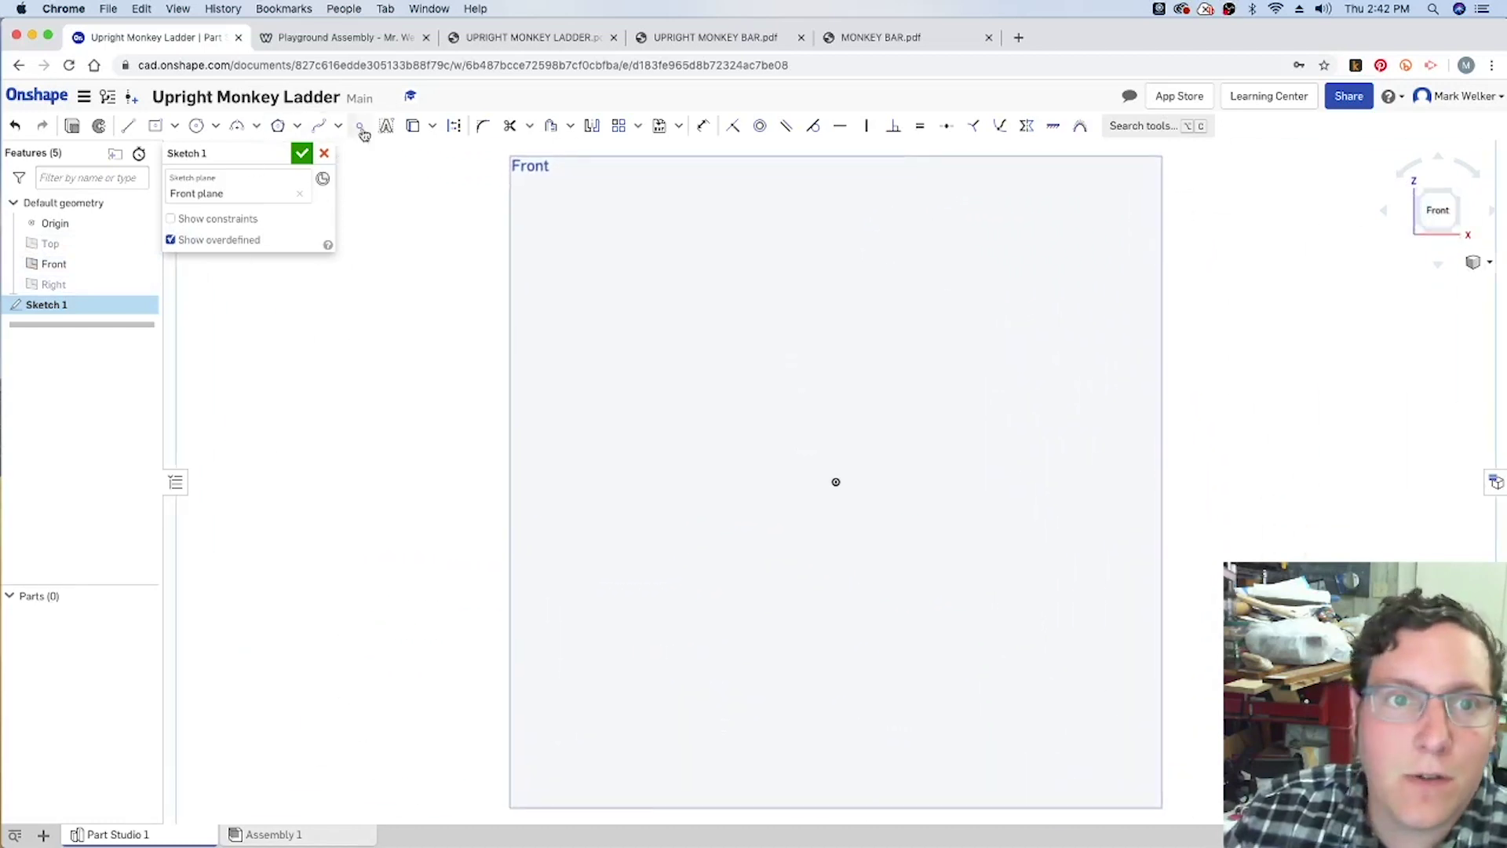
Step: Draw a center-point rectangle from the origin, dimensioned 6 in wide by 90 tall
left_click(175, 127)
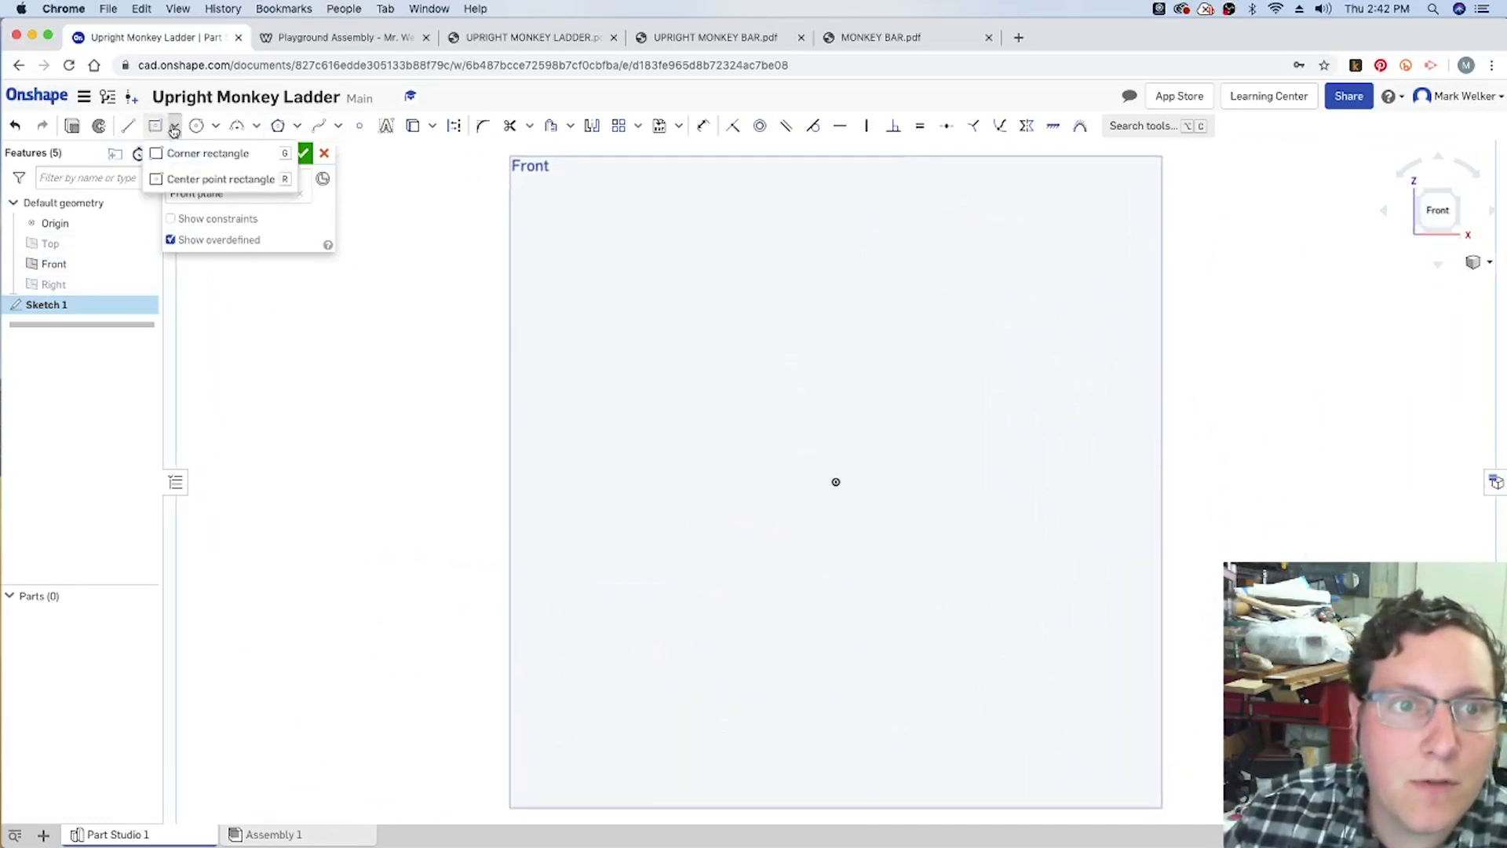
left_click(206, 183)
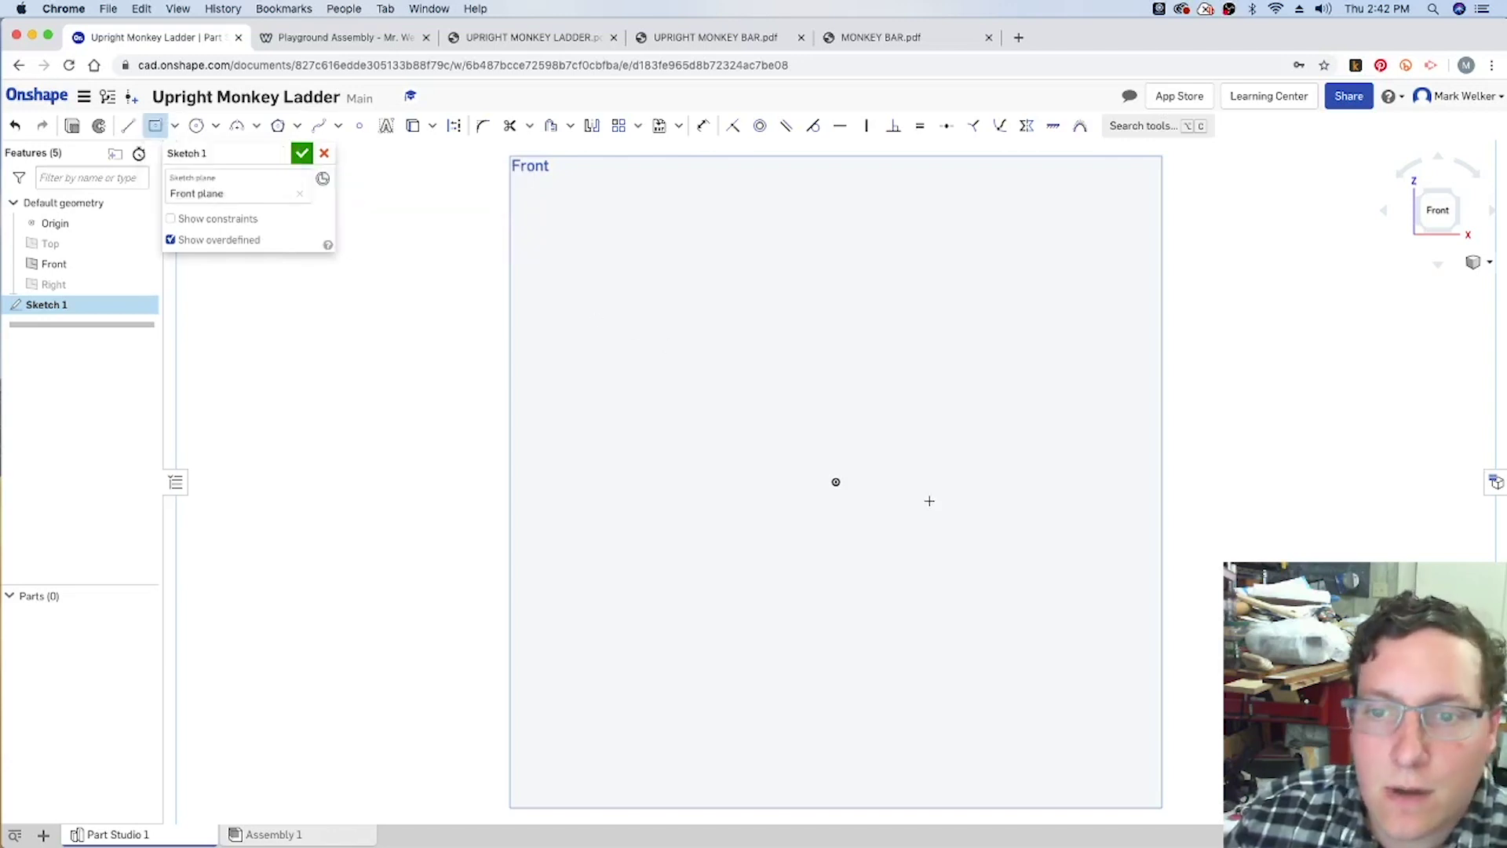
left_click(836, 482)
left_click(883, 230)
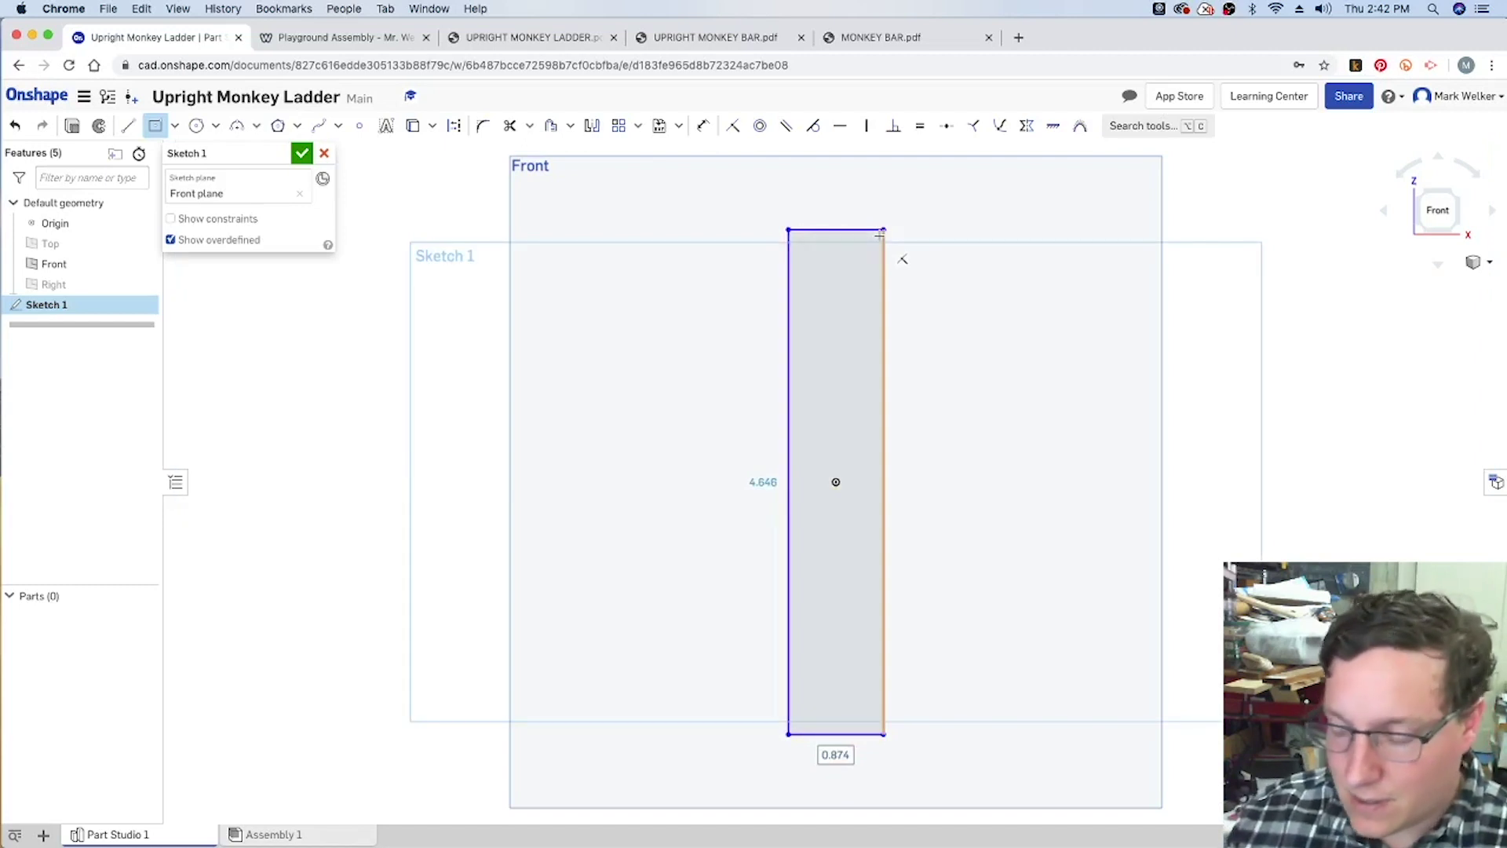
type("6 in")
key("Return")
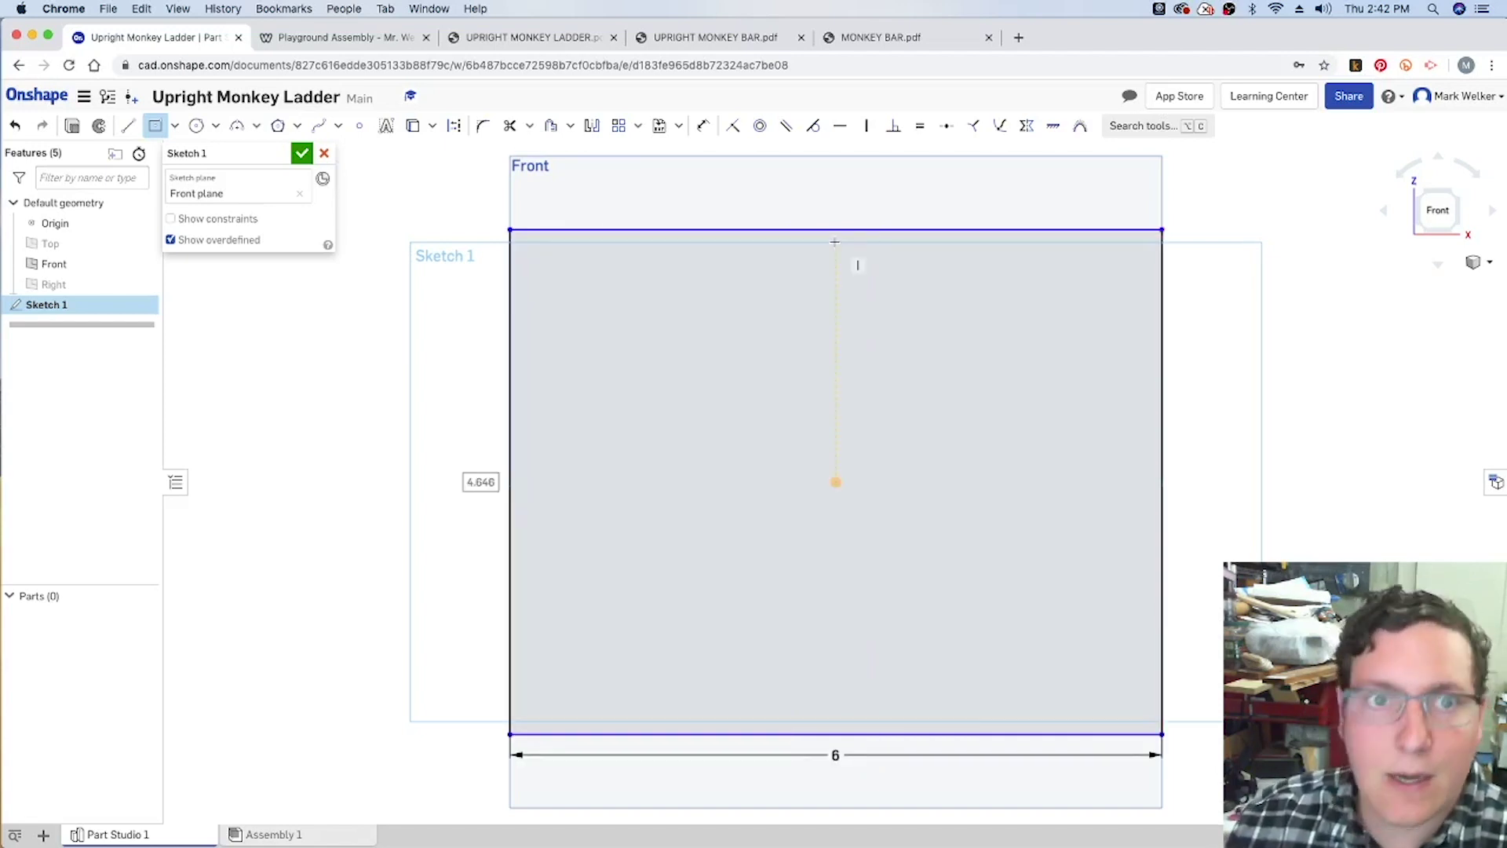
key("super+3")
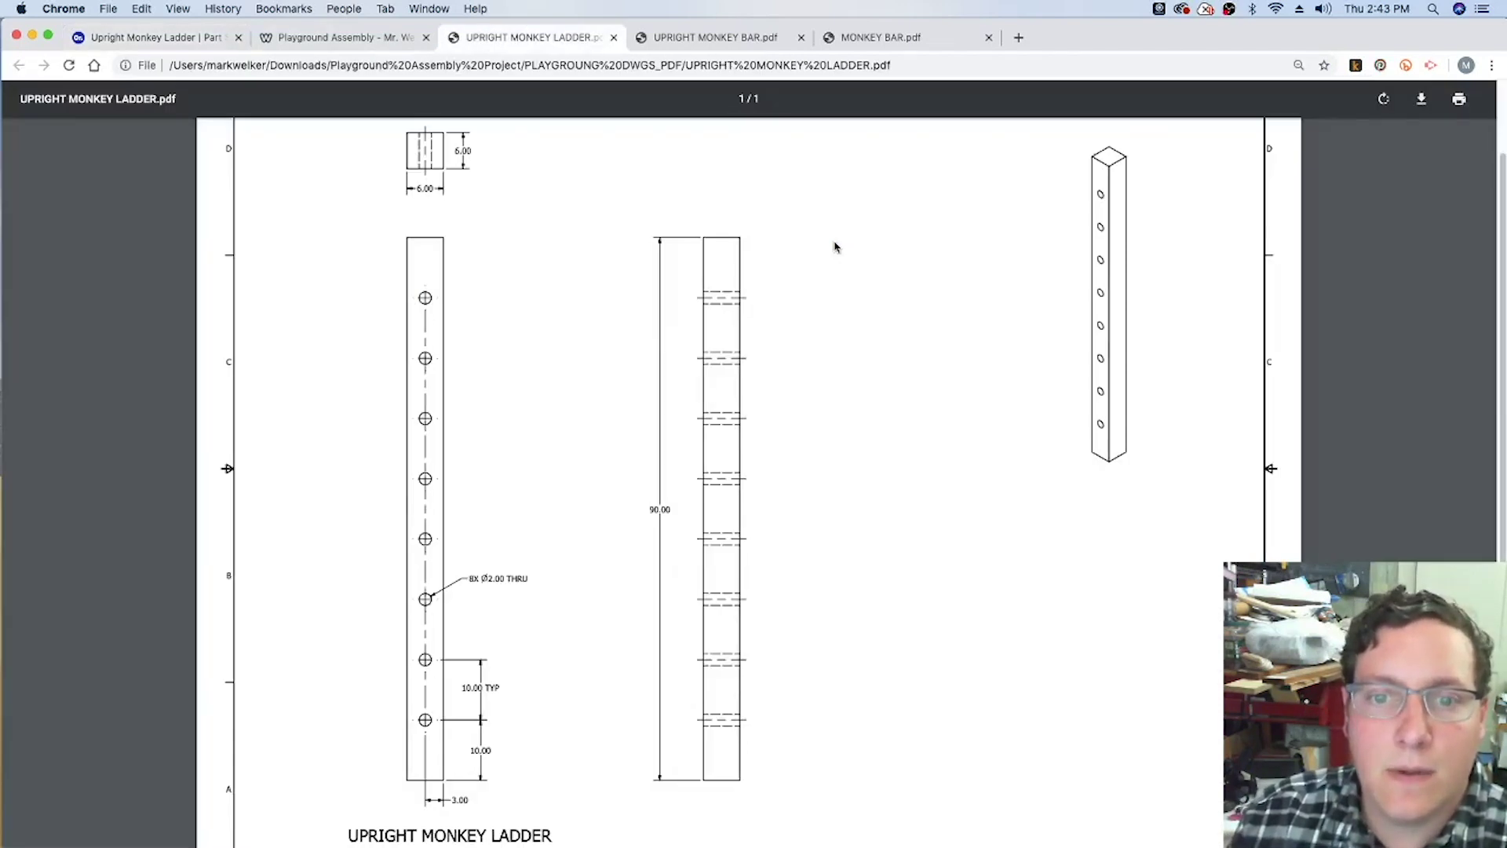
key("ctrl+shift+Tab")
key("ctrl+shift+Tab")
type("9")
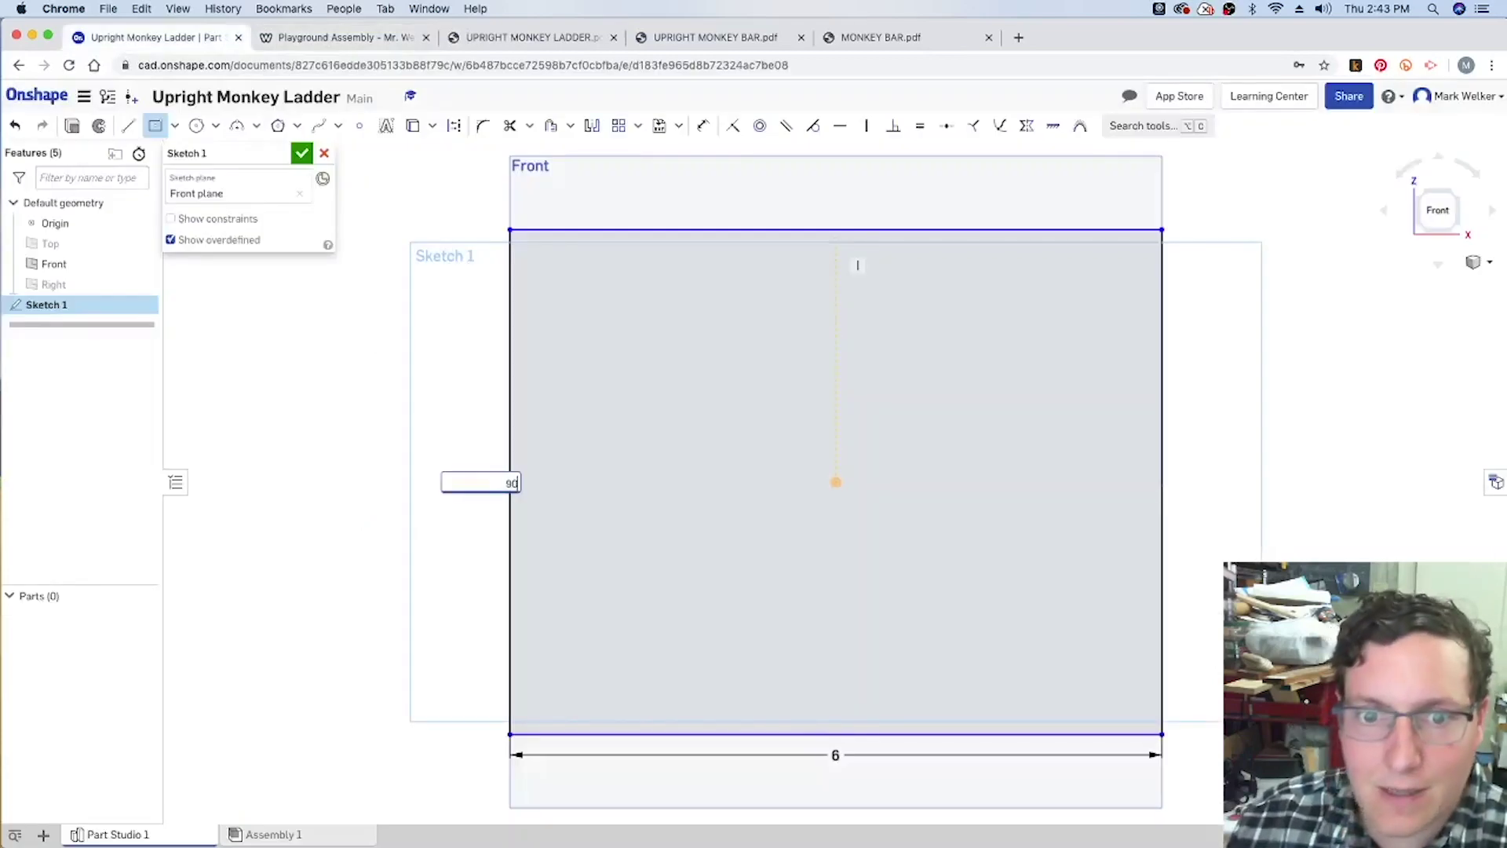
type("0")
key("Return")
key("f")
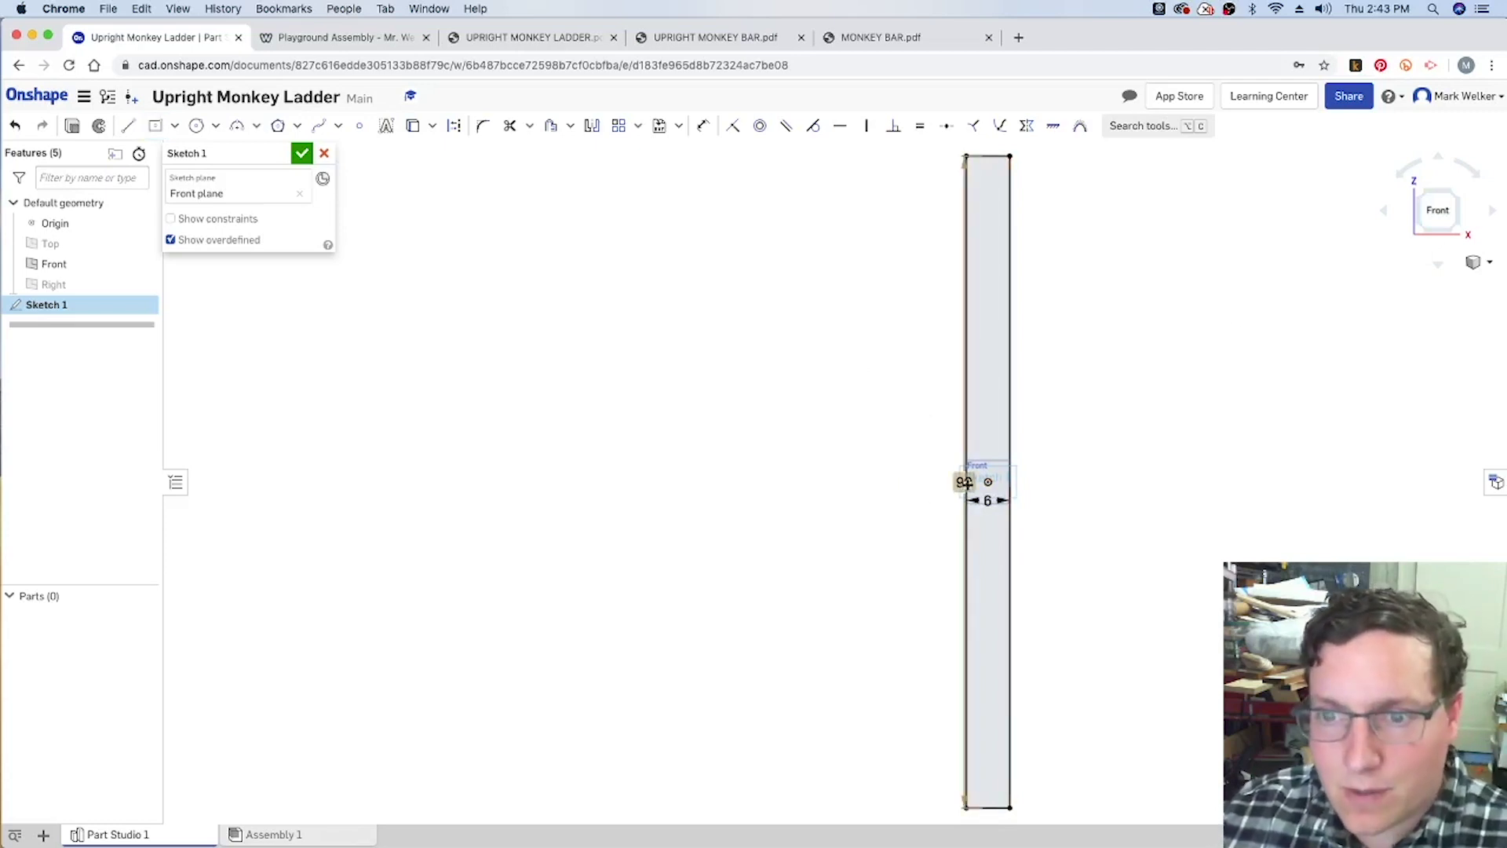
mouse_move(963, 482)
left_mouse_down()
mouse_move(900, 487)
mouse_move(982, 746)
mouse_move(982, 816)
left_mouse_up()
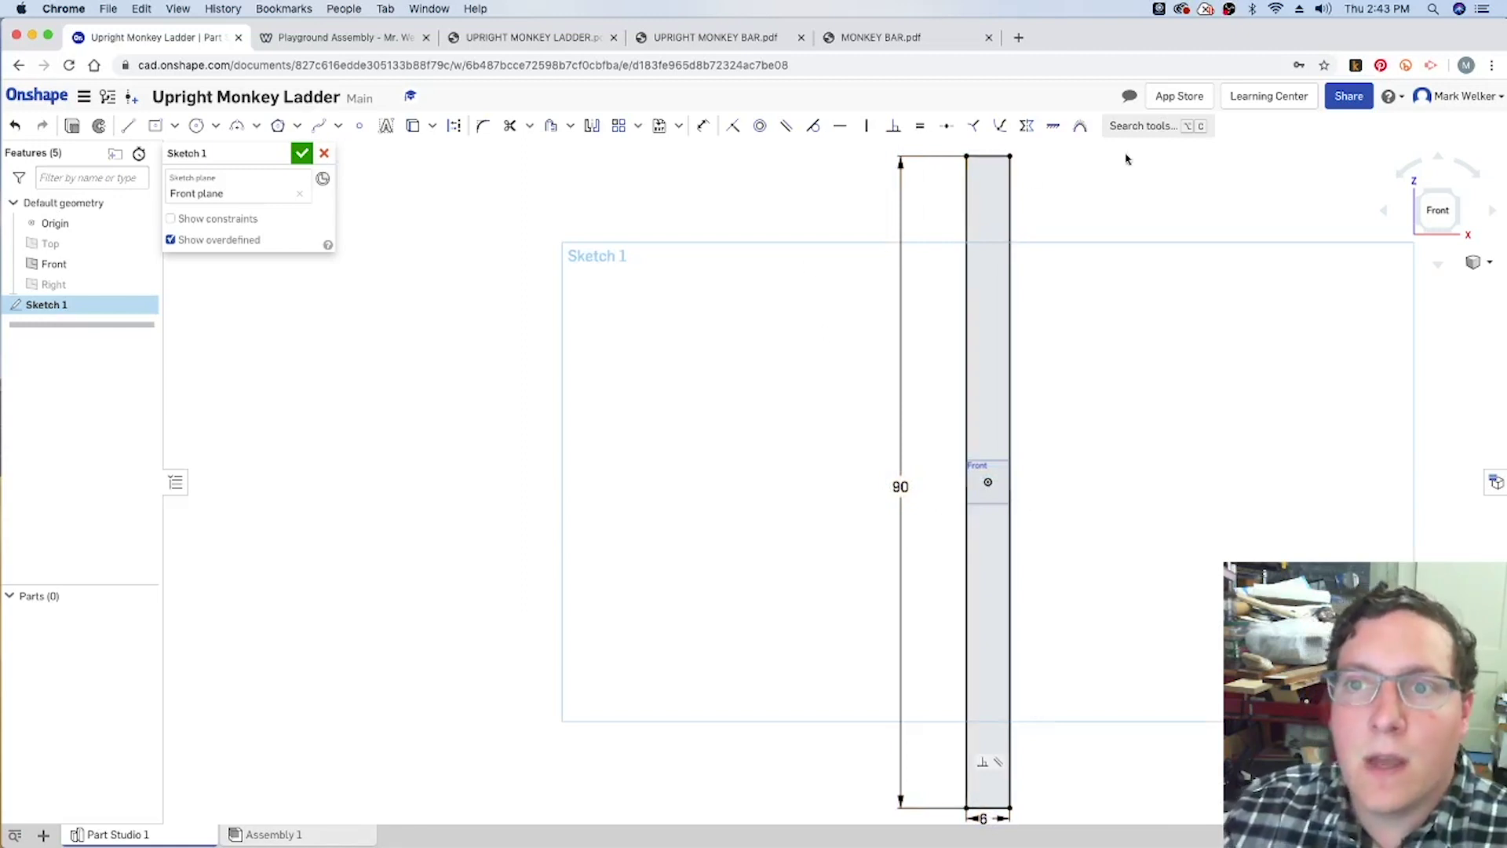
Step: Finish the sketch and extrude the rectangle 6 in deep into the solid upright
left_click(303, 153)
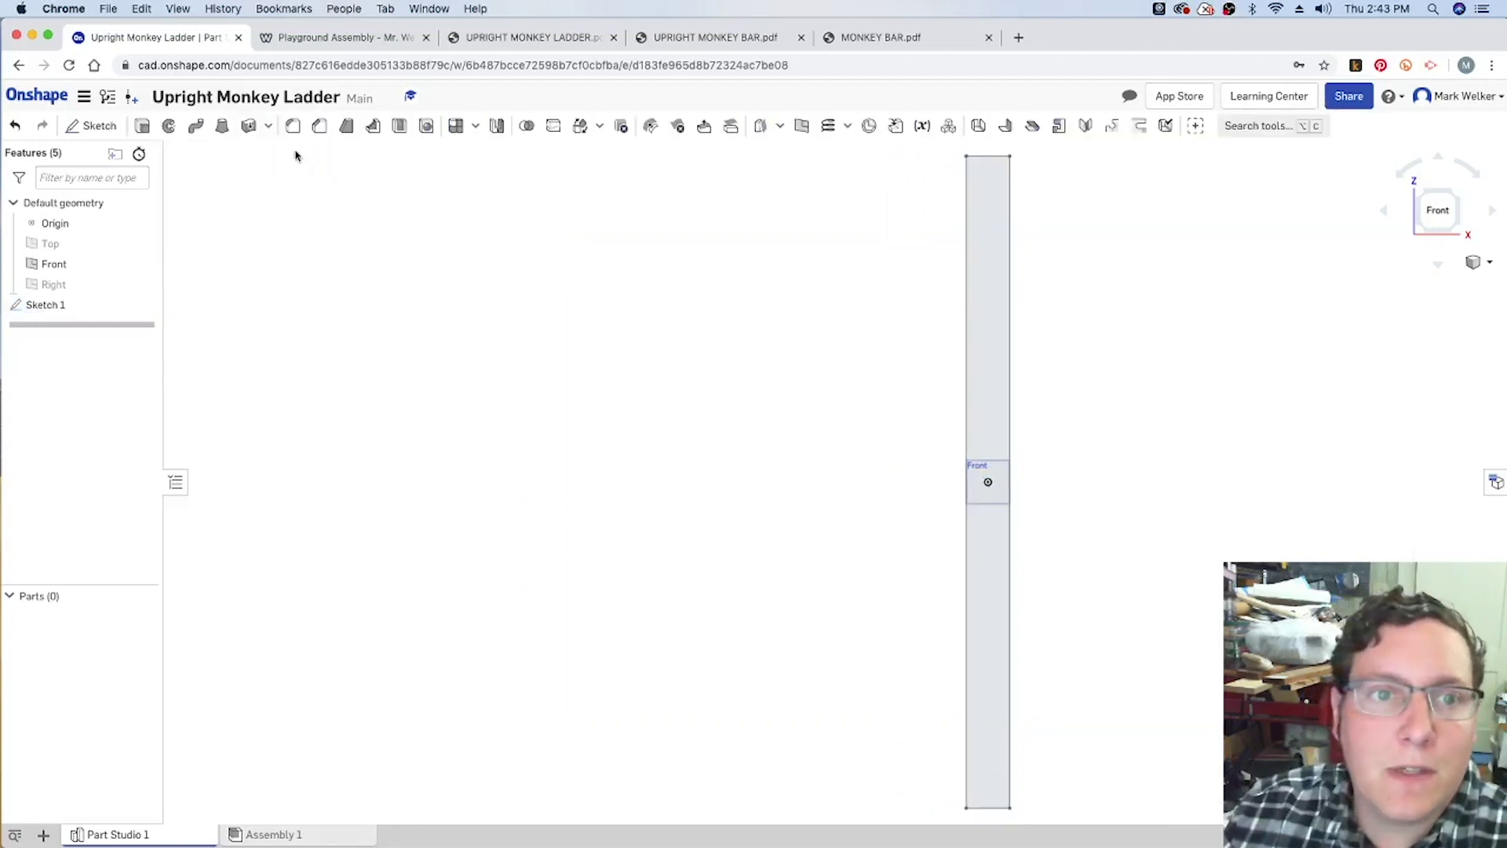
left_click(142, 128)
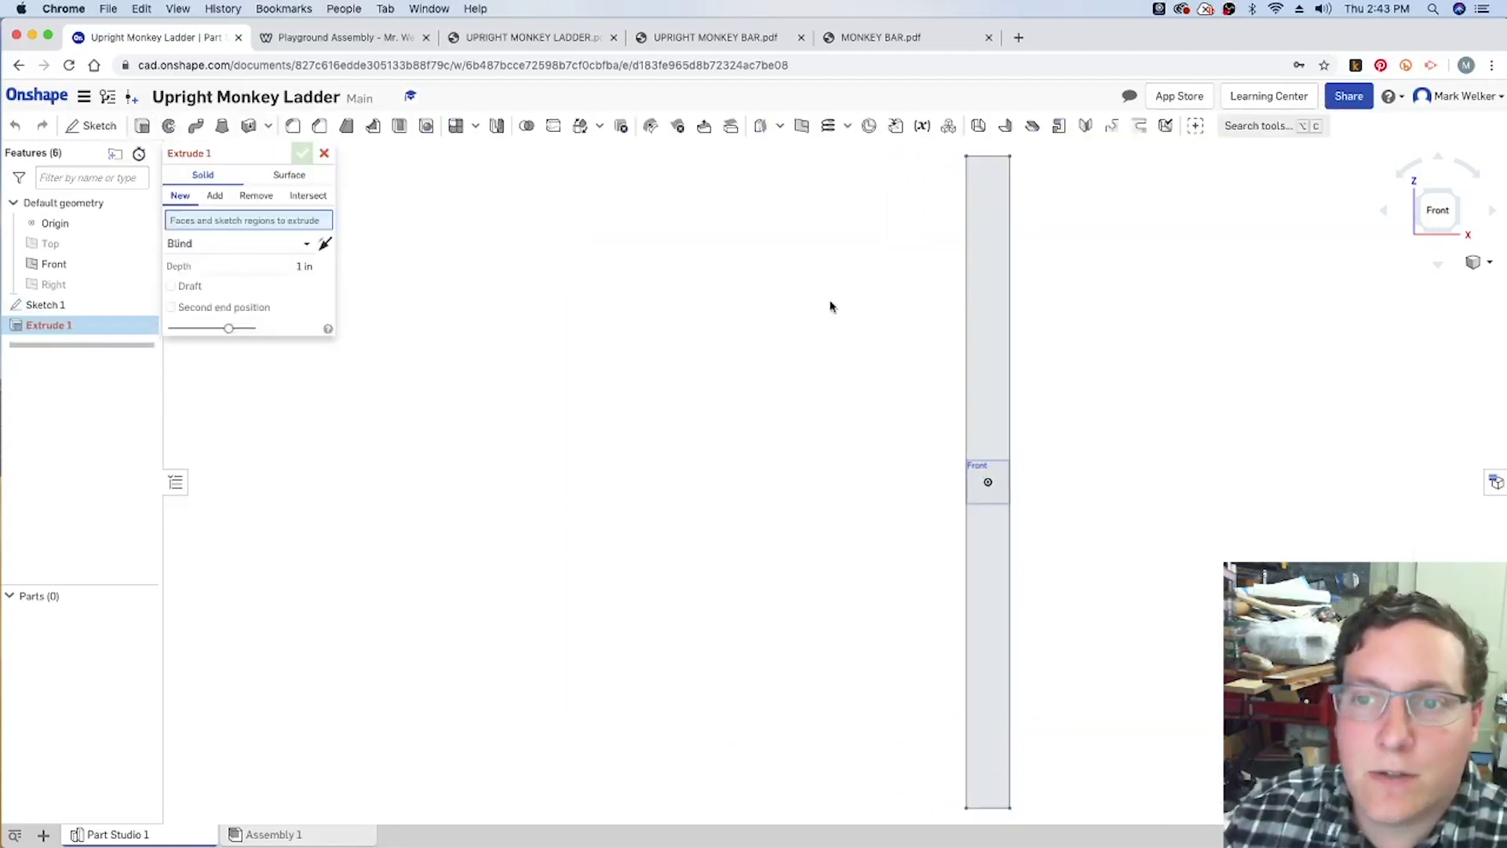
left_click(977, 339)
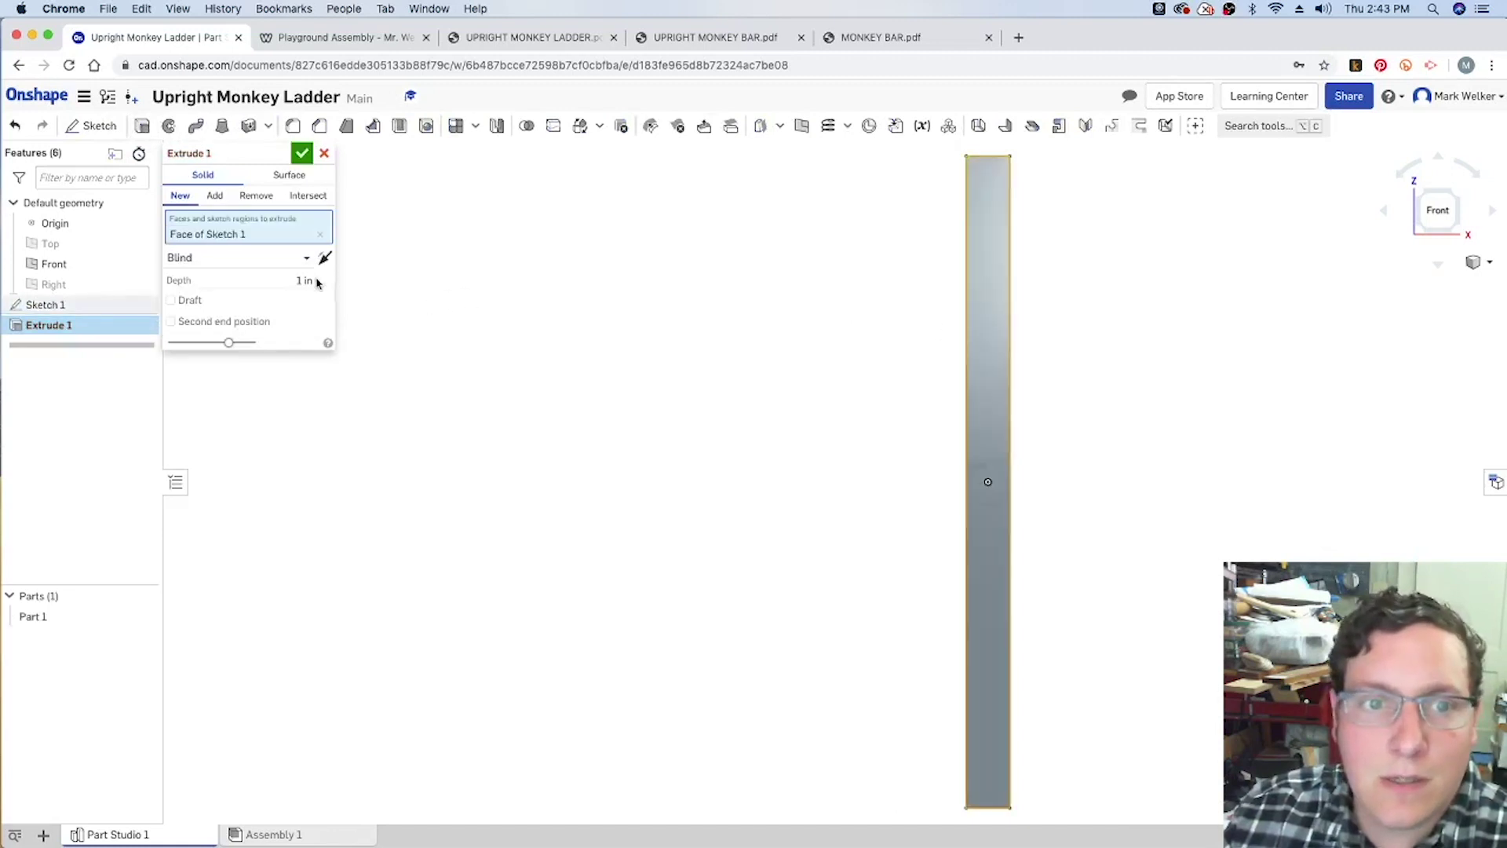
left_click(285, 282)
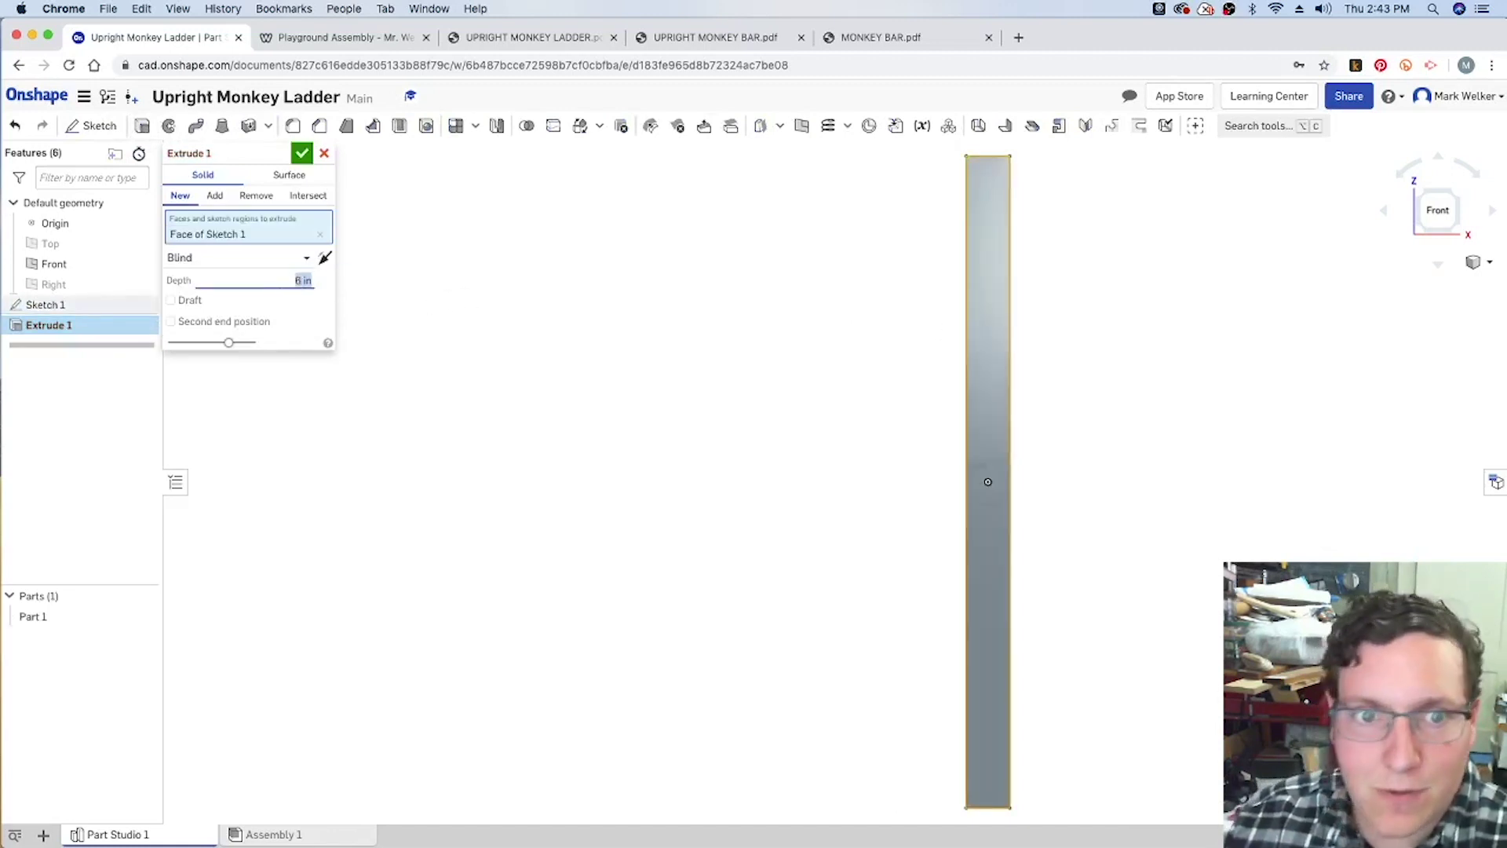
left_click(1437, 209)
left_click(1417, 192)
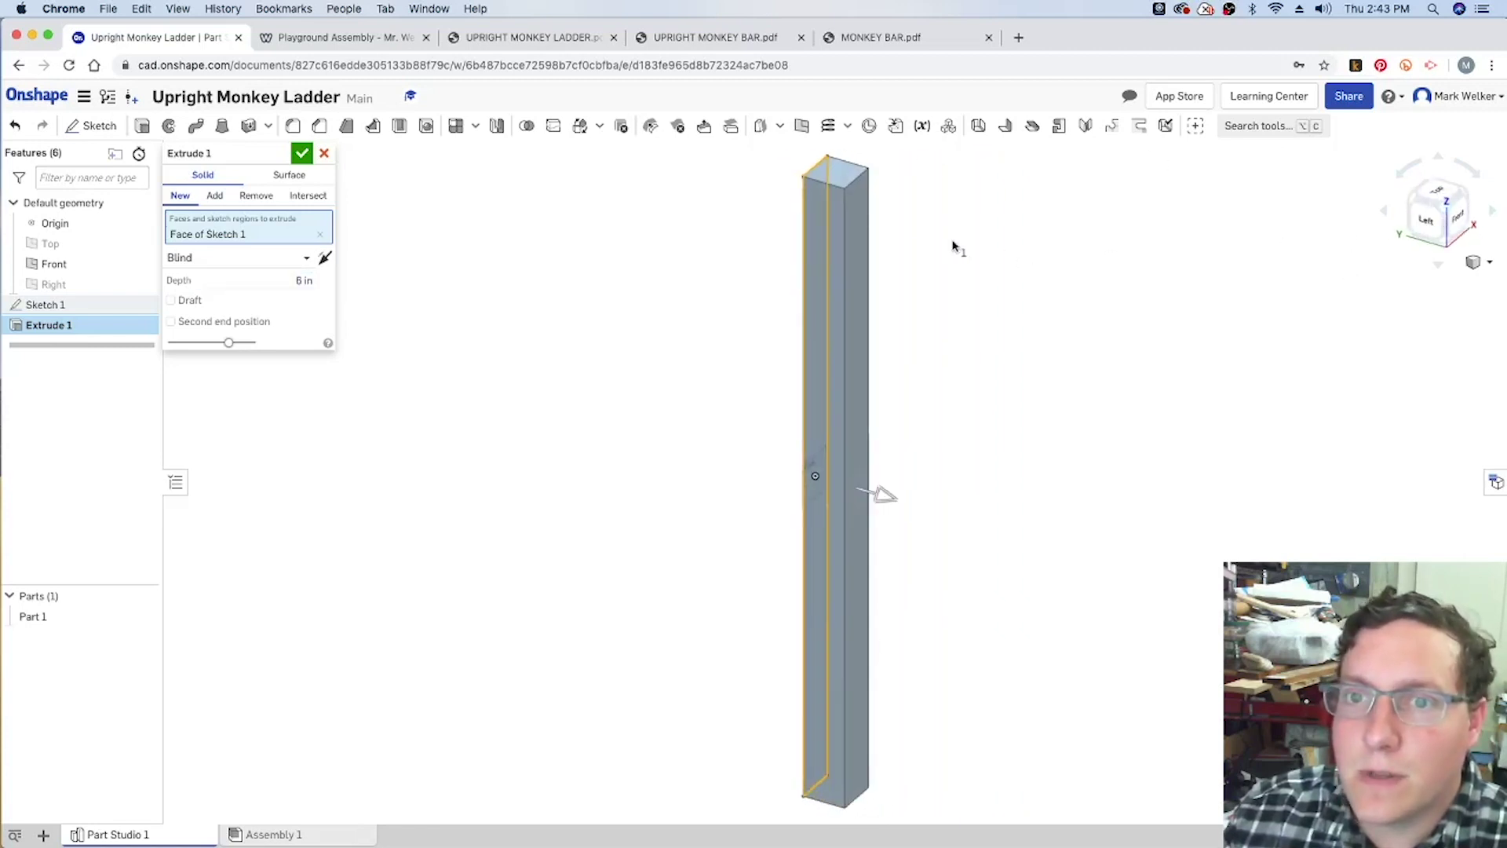
left_click(1446, 225)
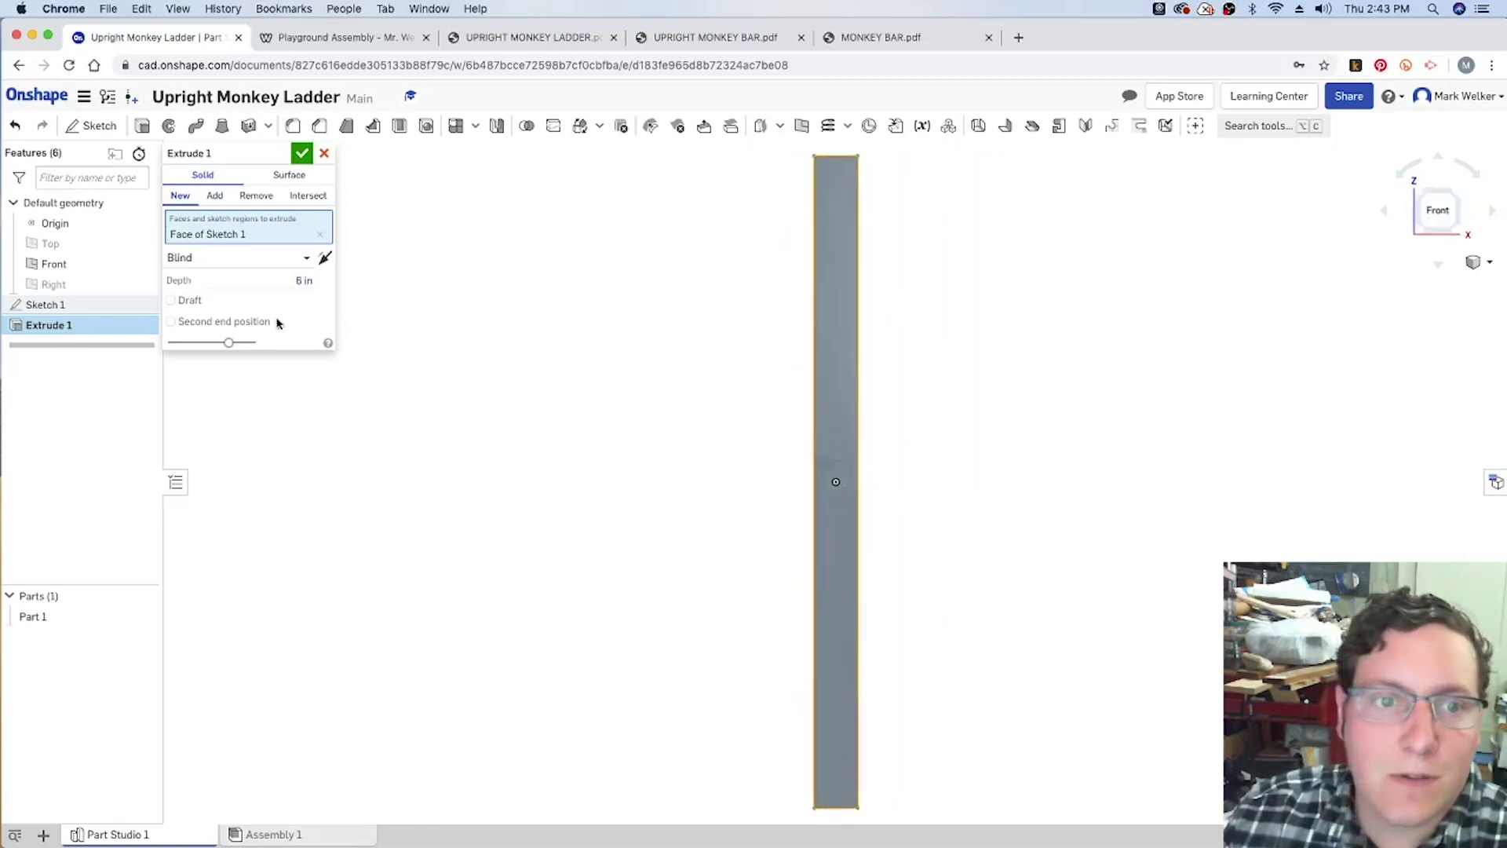
left_click(301, 153)
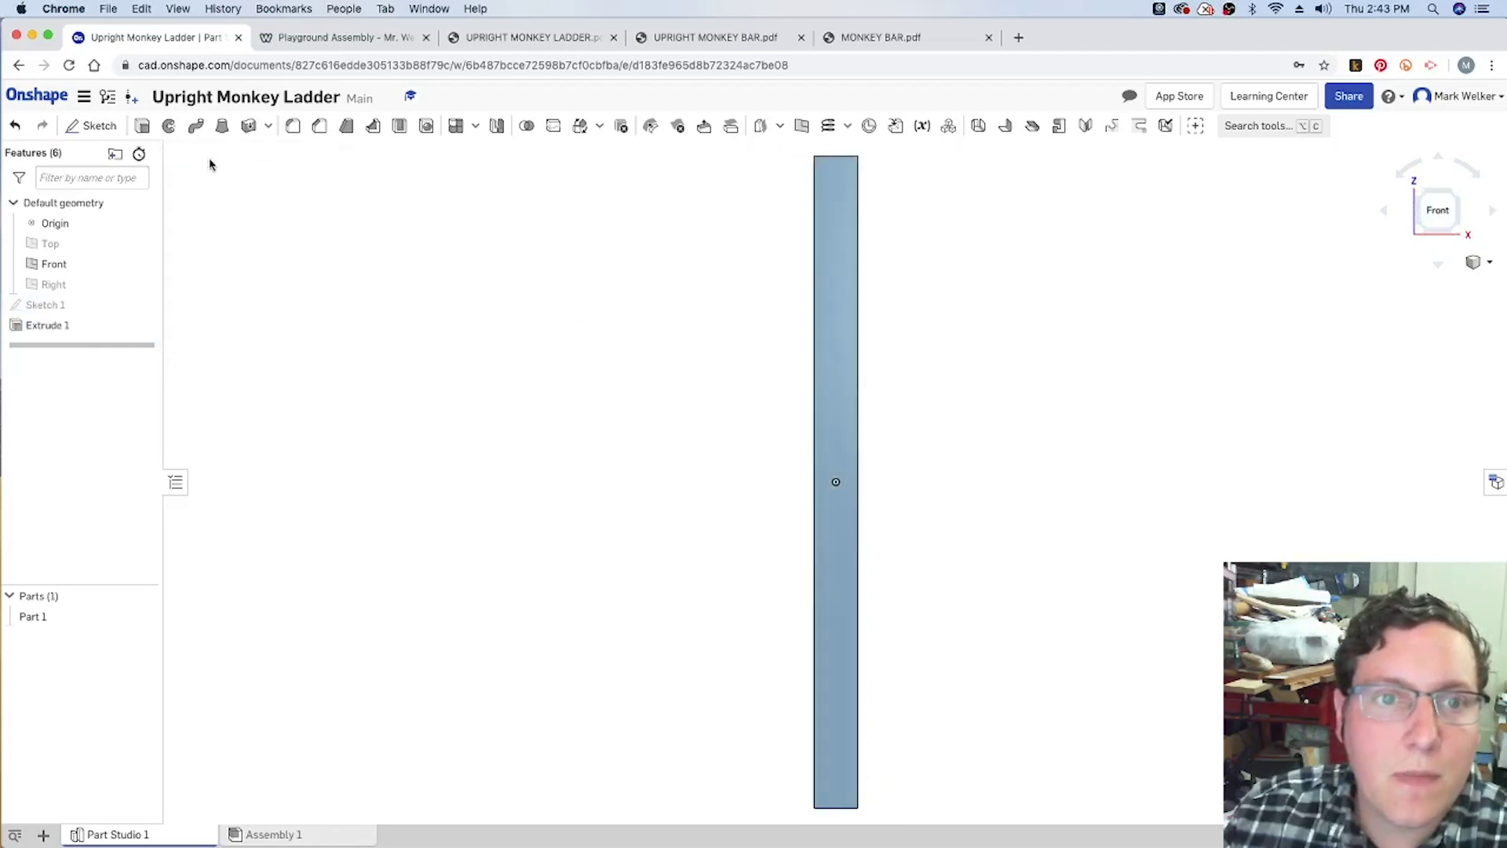
left_click(92, 126)
Step: Place a point on the bar's face and dimension it 10 in from the top edge
left_click(846, 344)
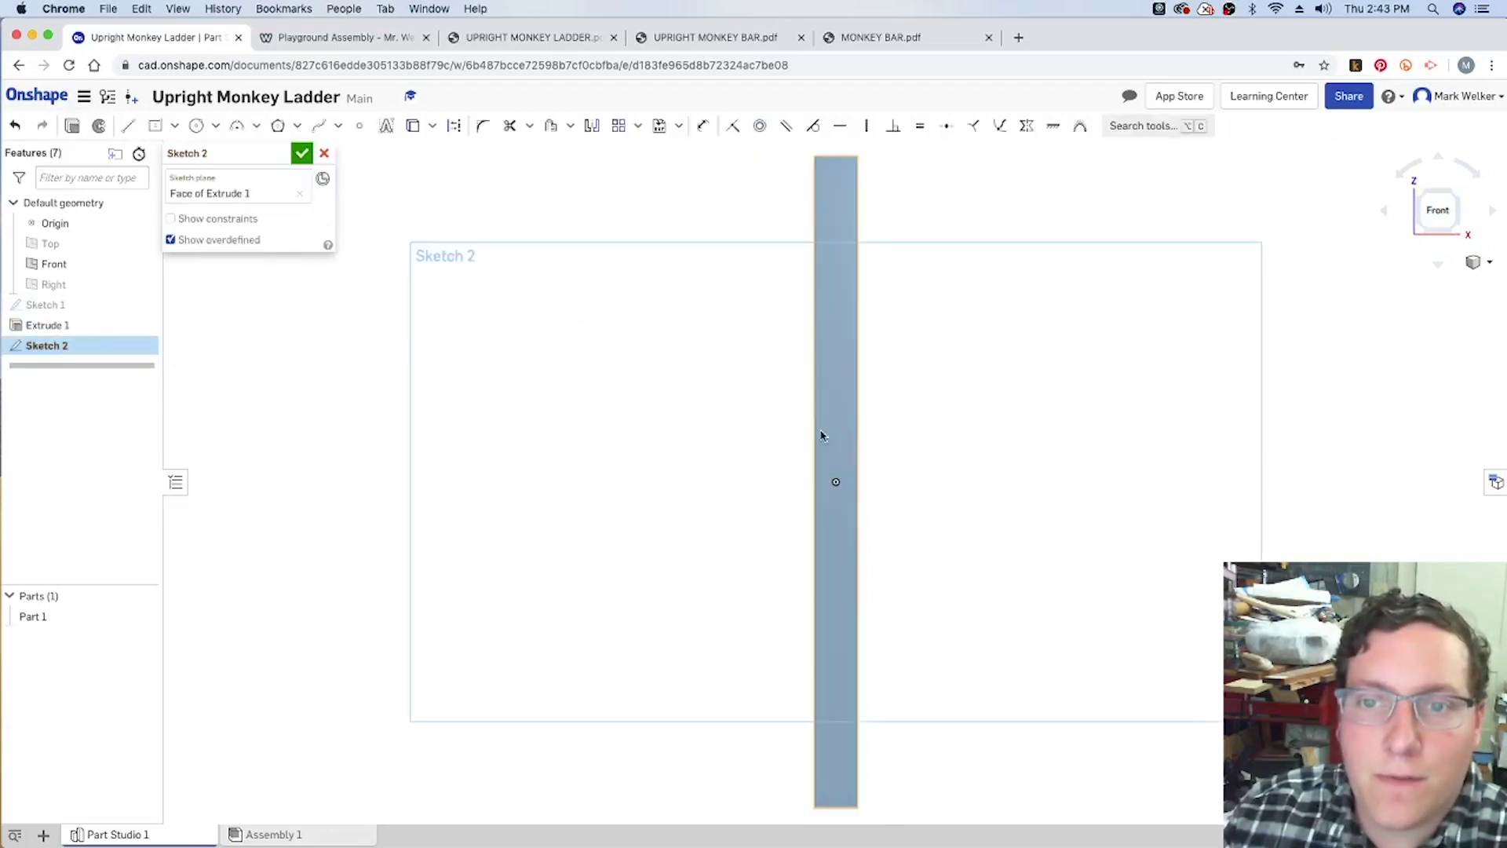
left_click(358, 130)
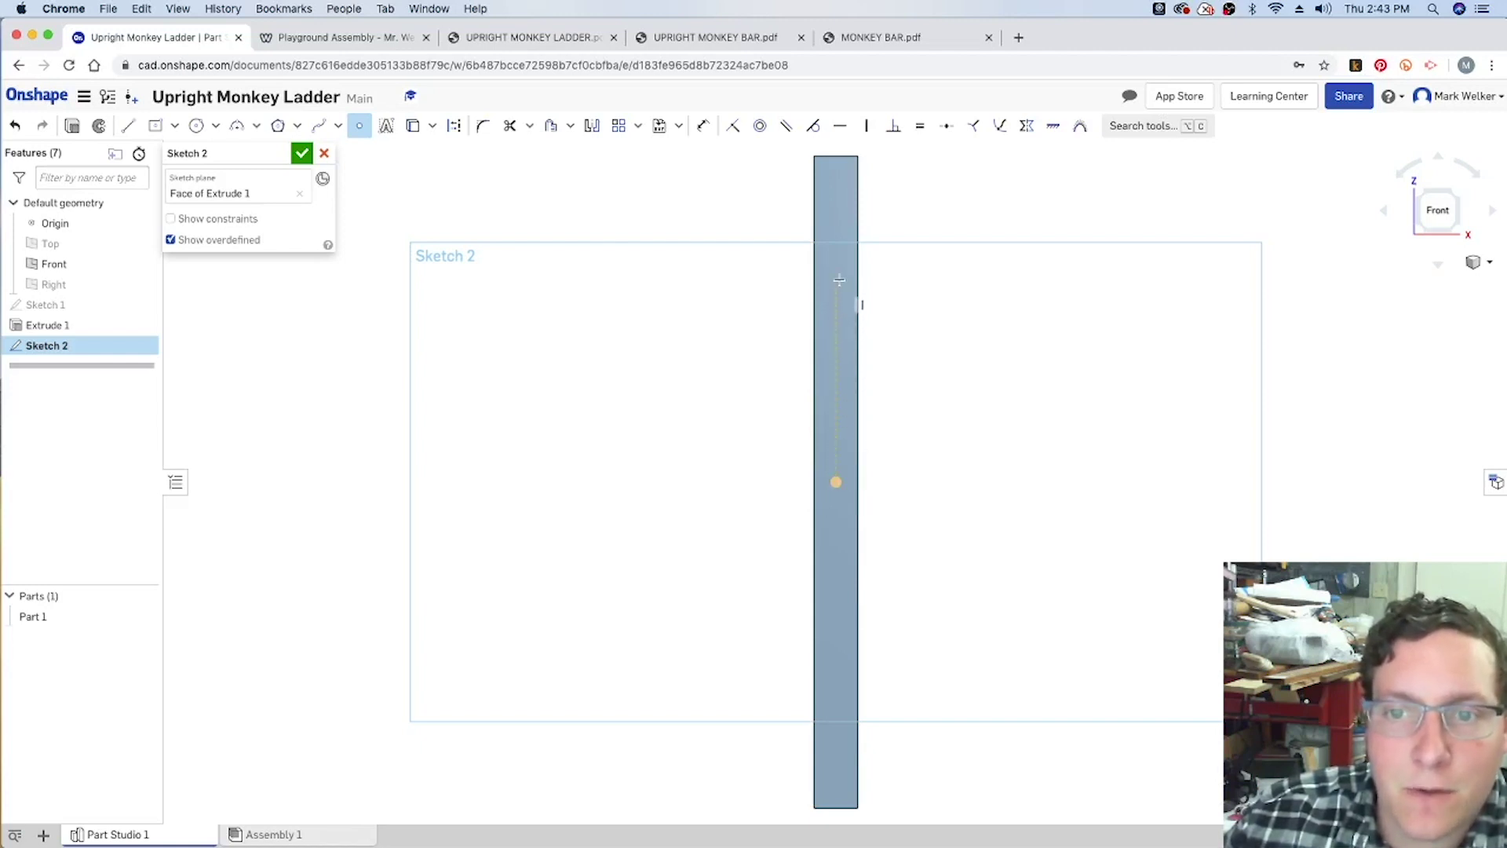
left_click(835, 209)
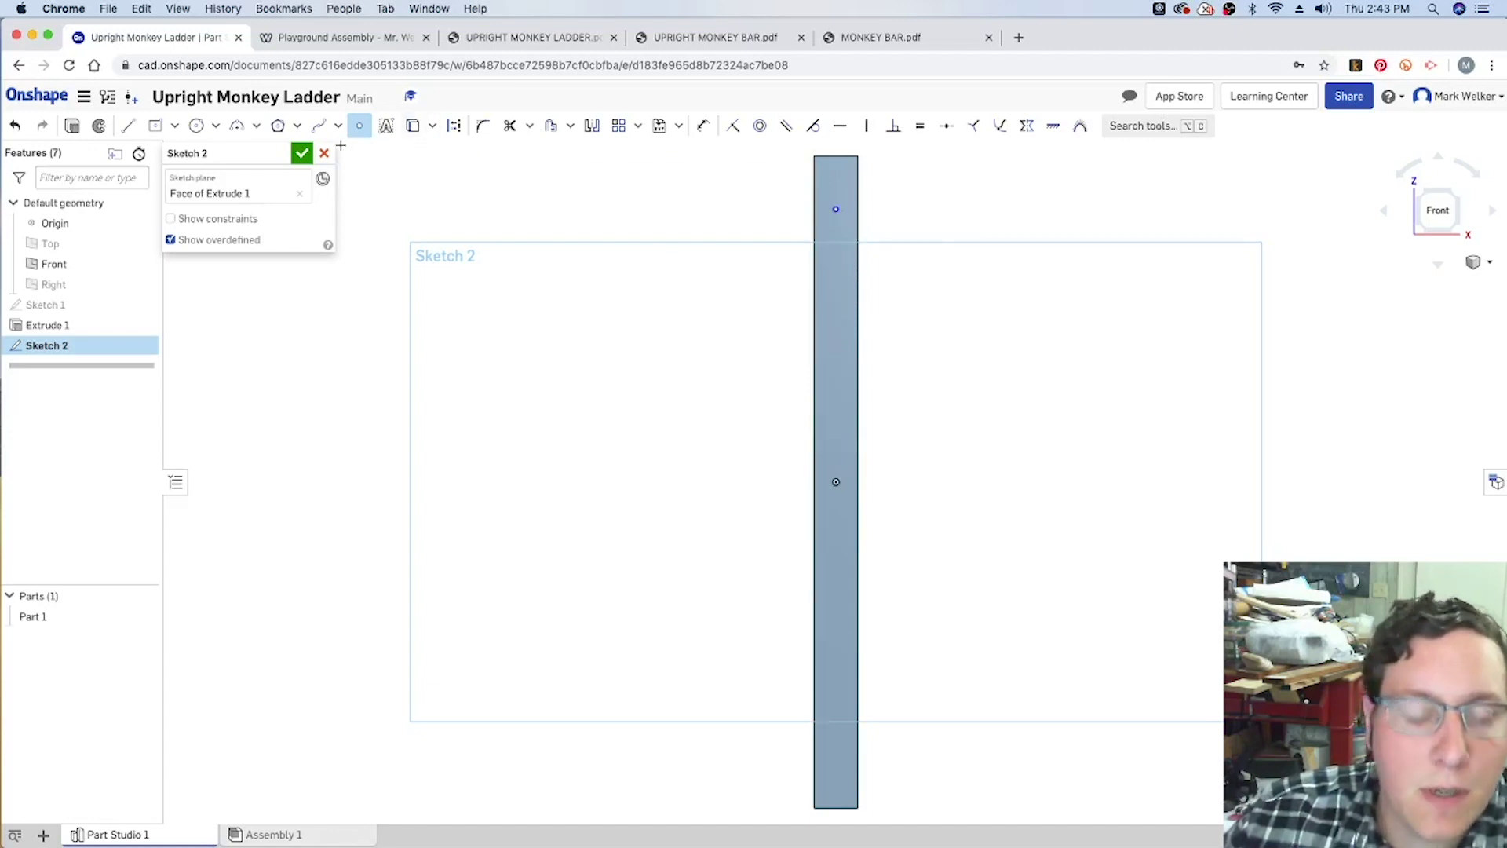
key("u")
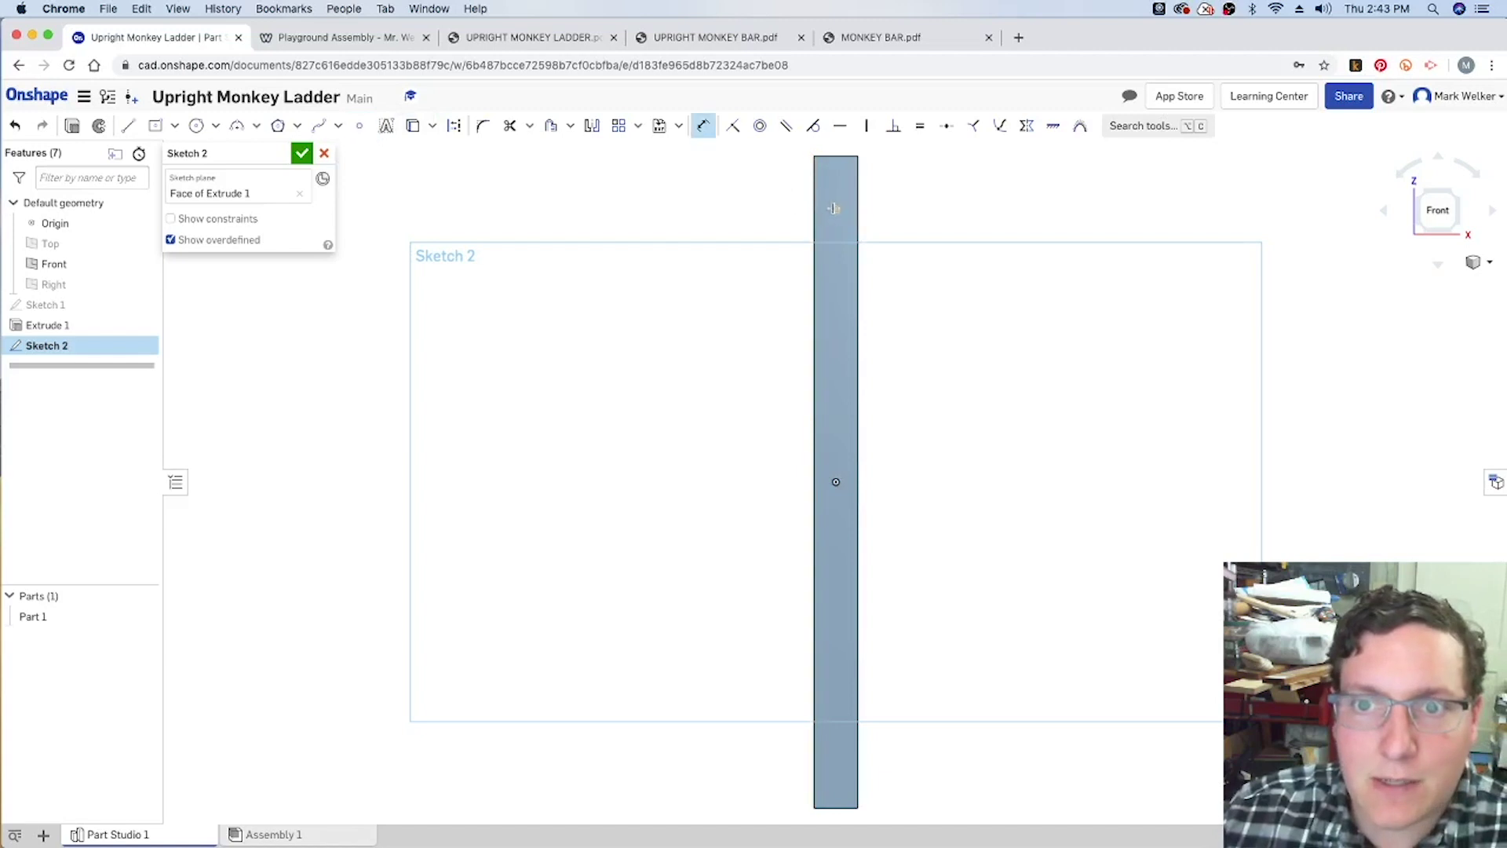
left_click(836, 157)
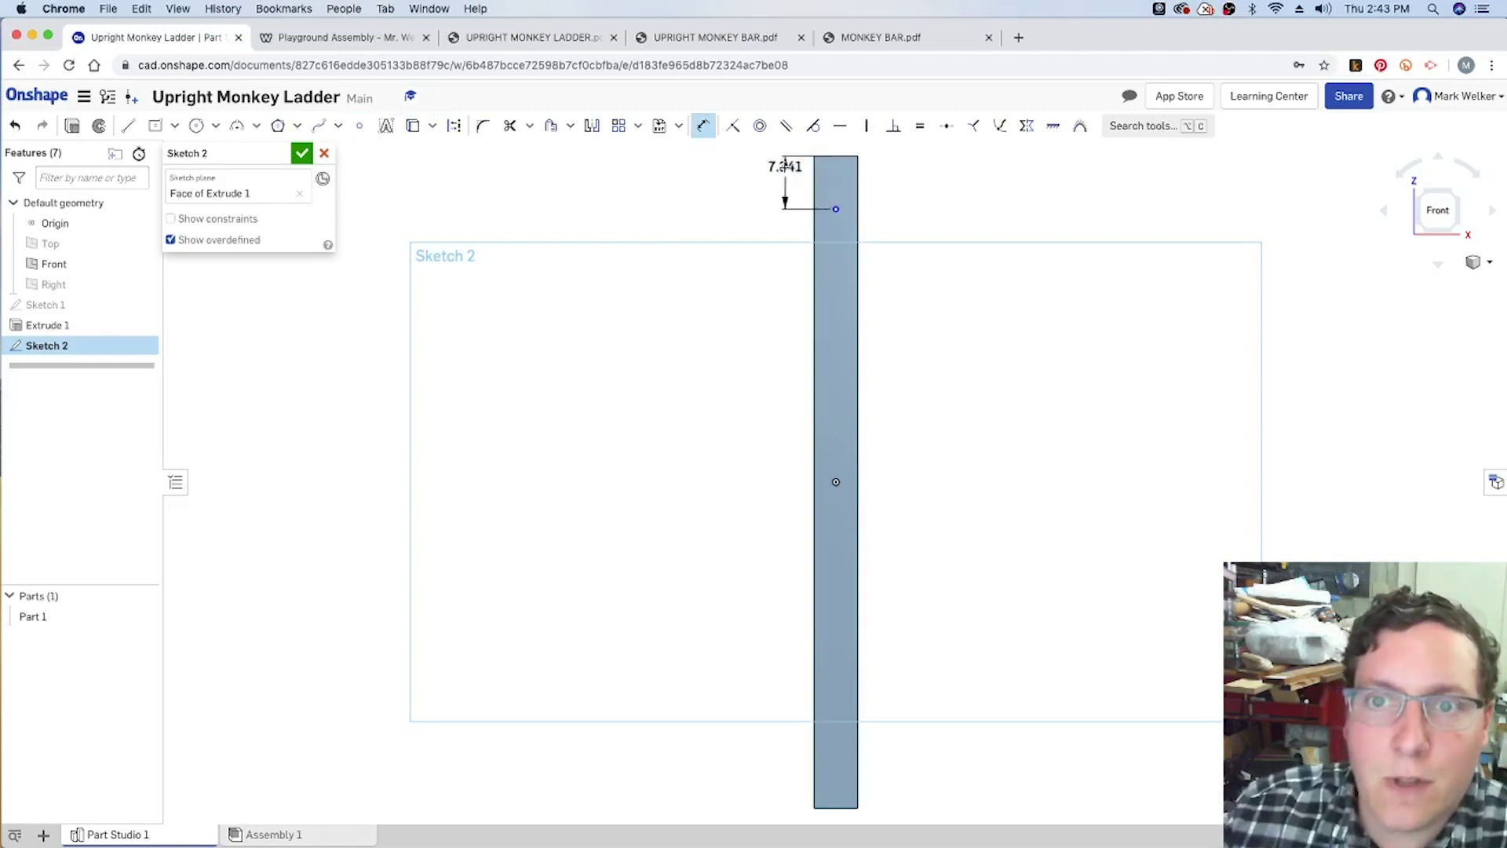
left_click(763, 180)
type("10")
key("Return")
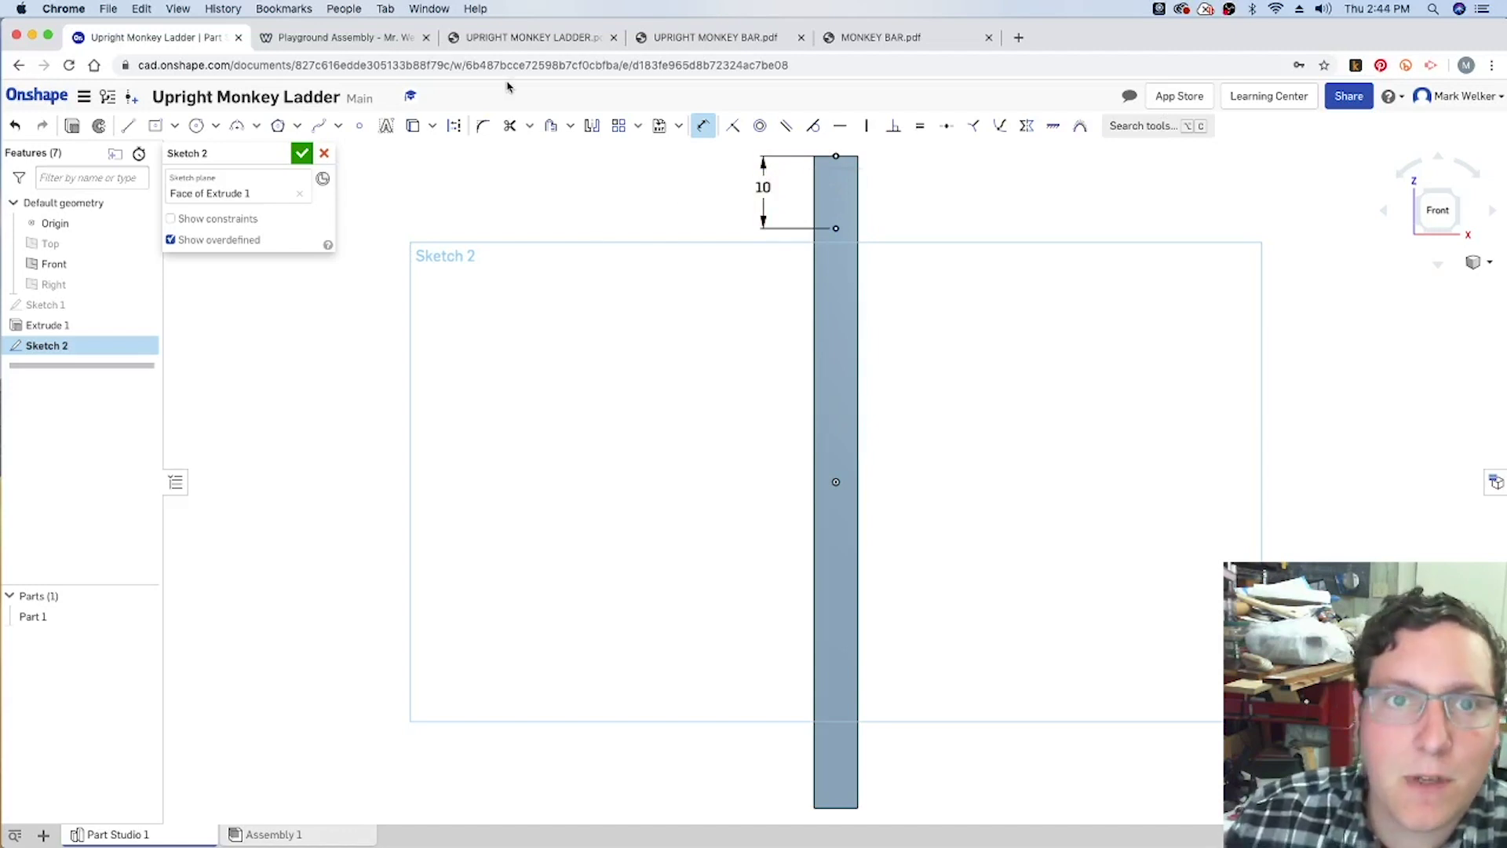
Step: Replace the top dimension so the point sits 10 in up from the bar's bottom end
left_click(511, 38)
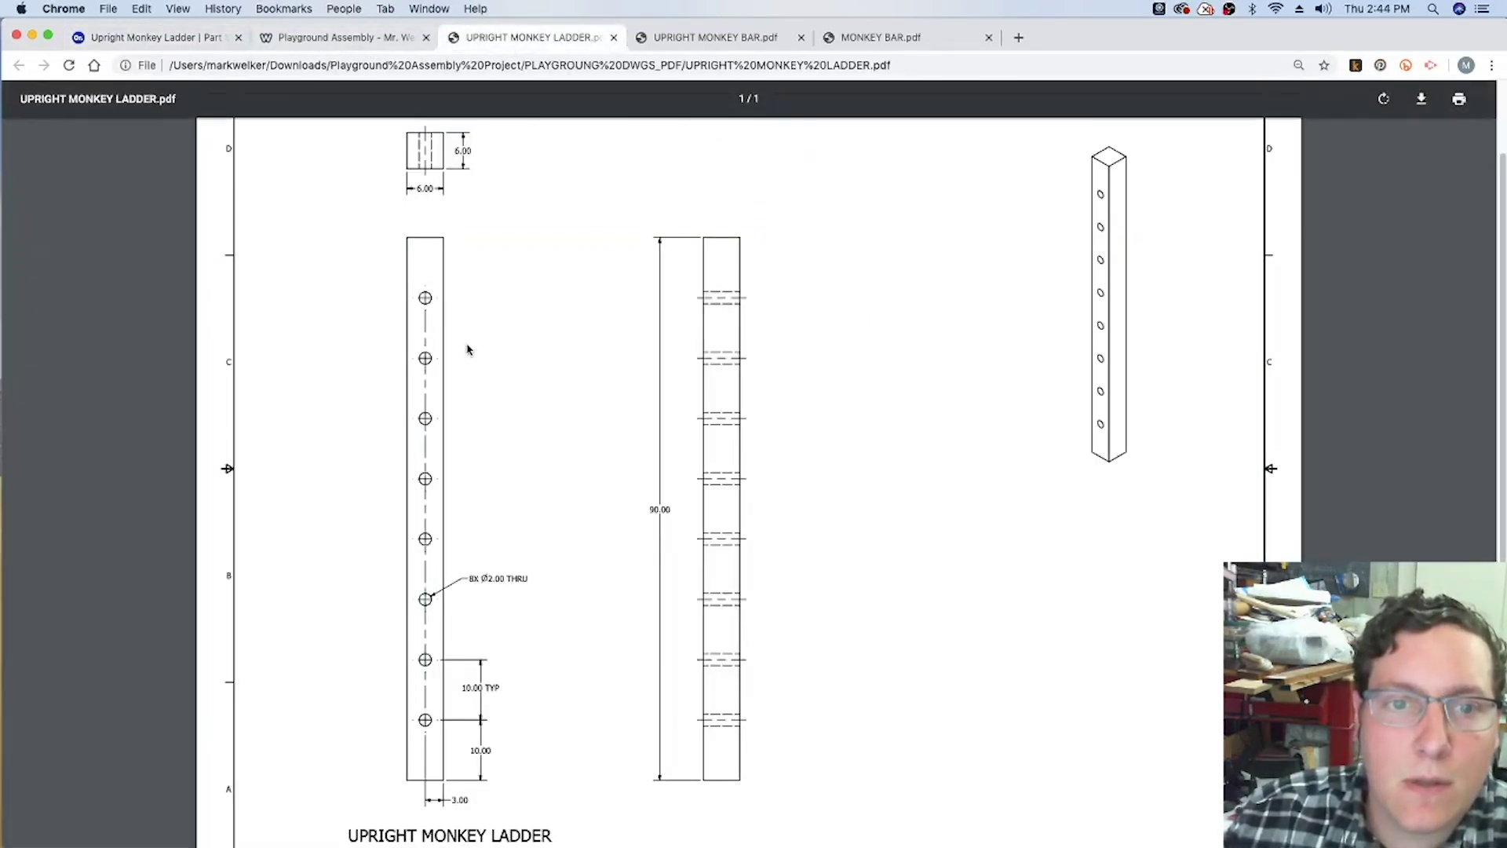
left_click(190, 41)
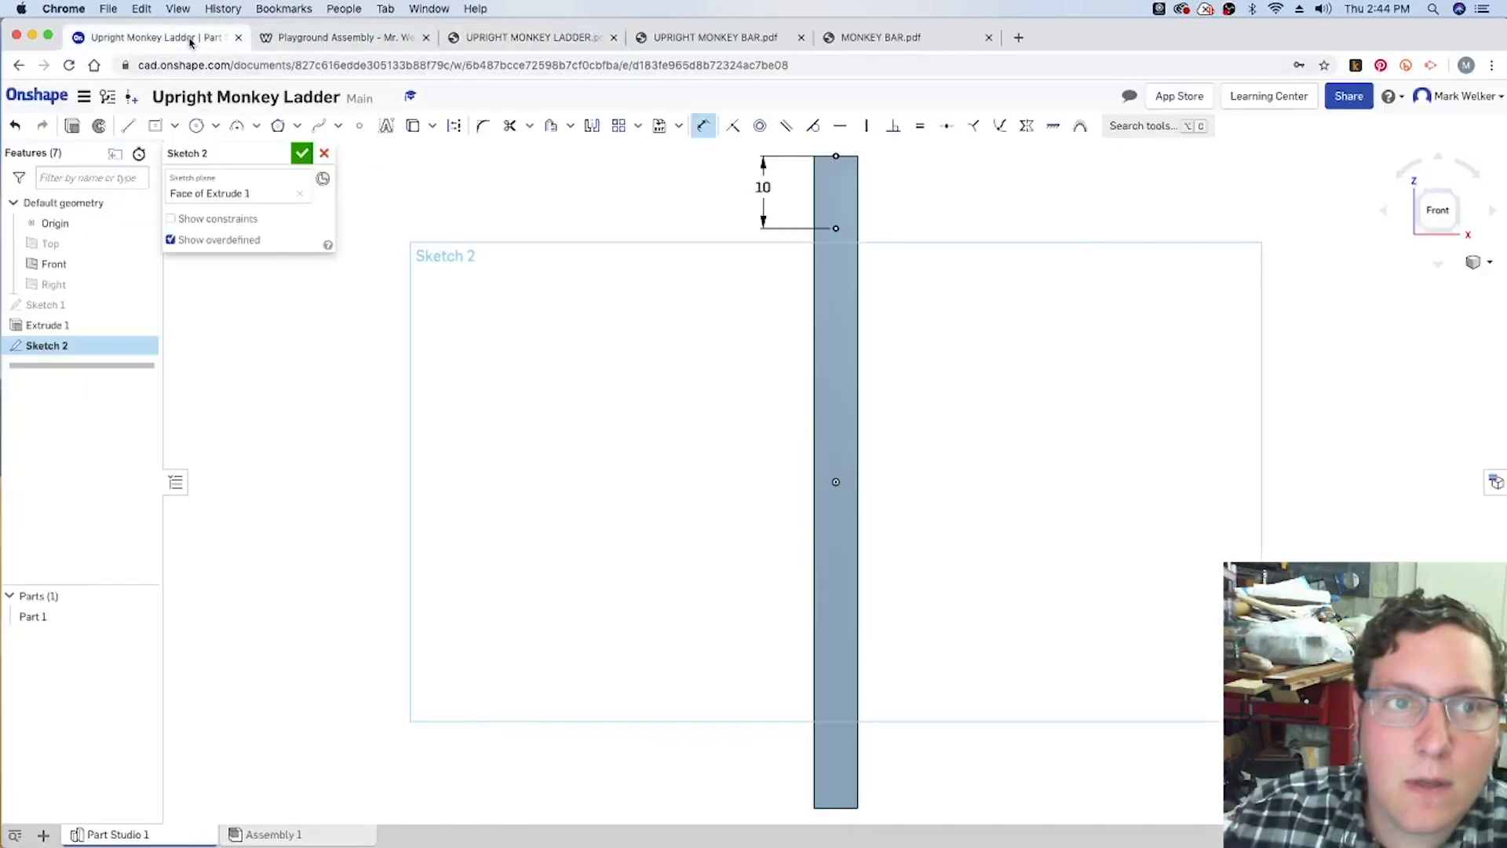
left_click(763, 188)
key("Delete")
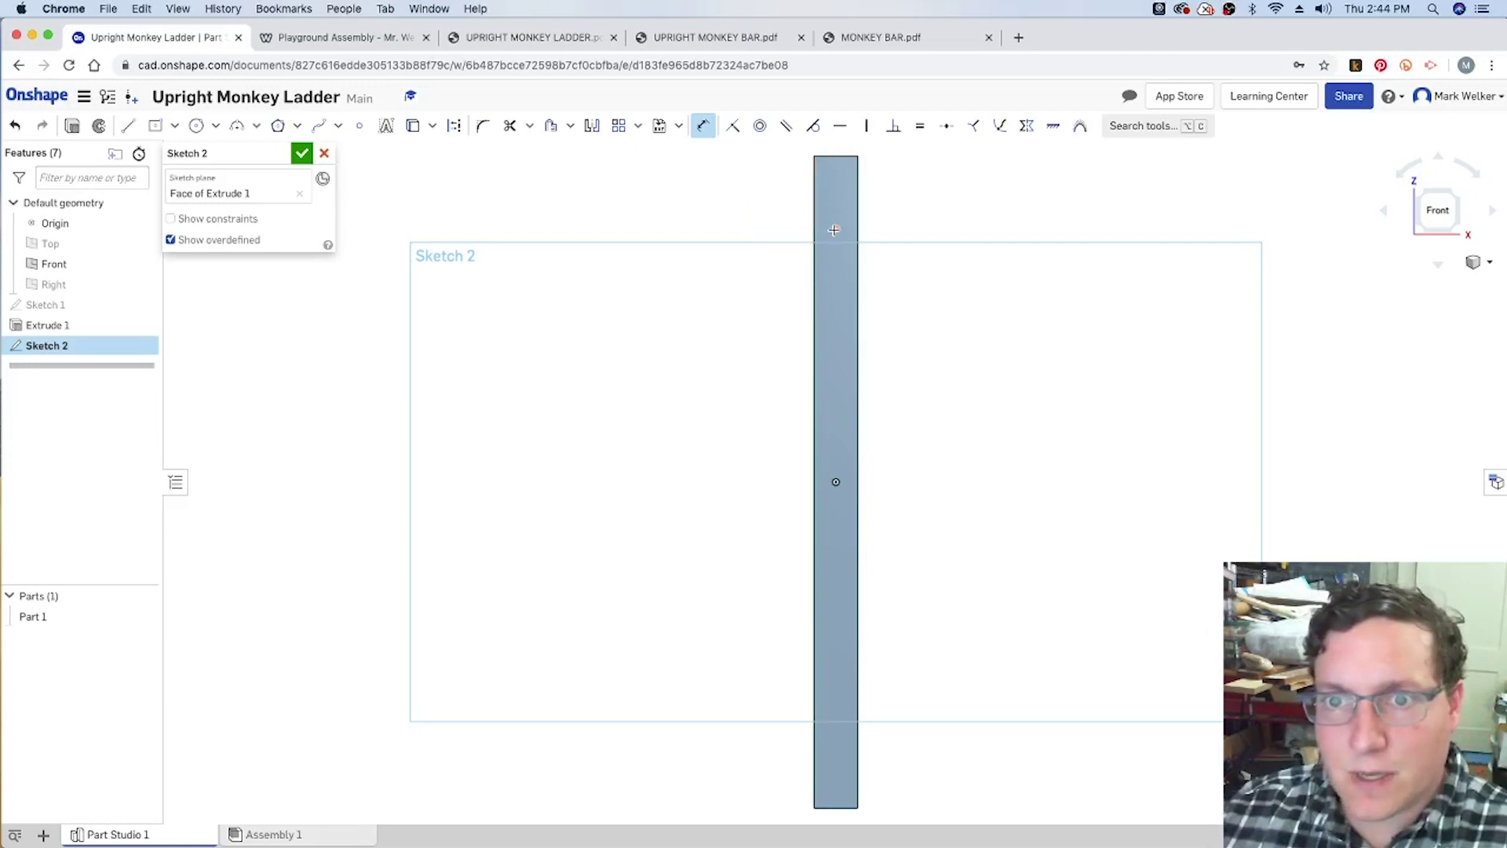
scroll(781, 278, "up", 3)
scroll(781, 279, "down", 7)
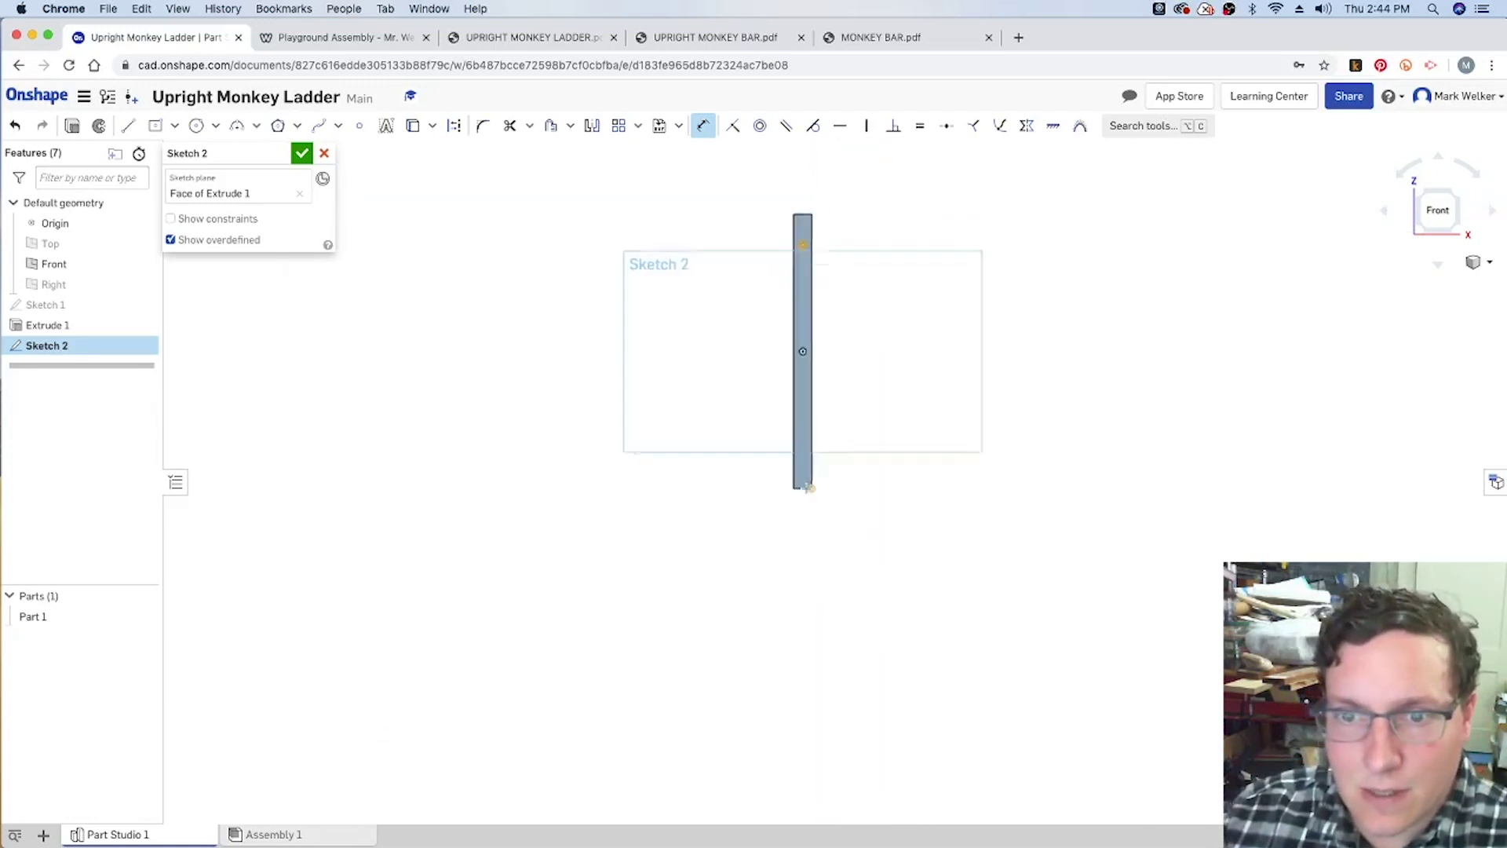
scroll(808, 487, "up", 2)
scroll(810, 487, "down", 3)
scroll(800, 487, "up", 6)
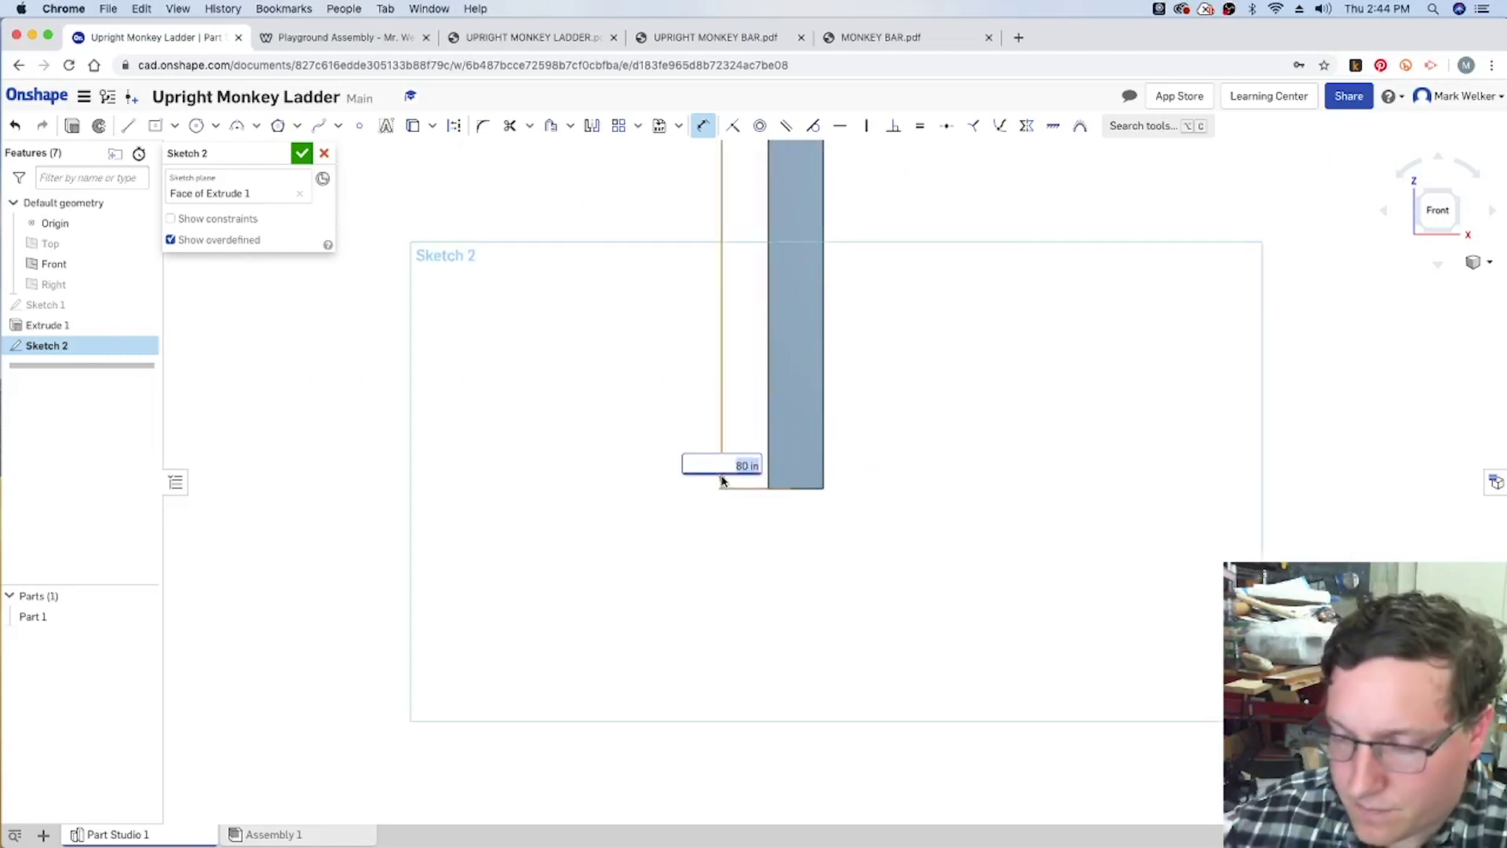
type("10")
key("Return")
scroll(606, 554, "up", 1)
scroll(605, 554, "down", 5)
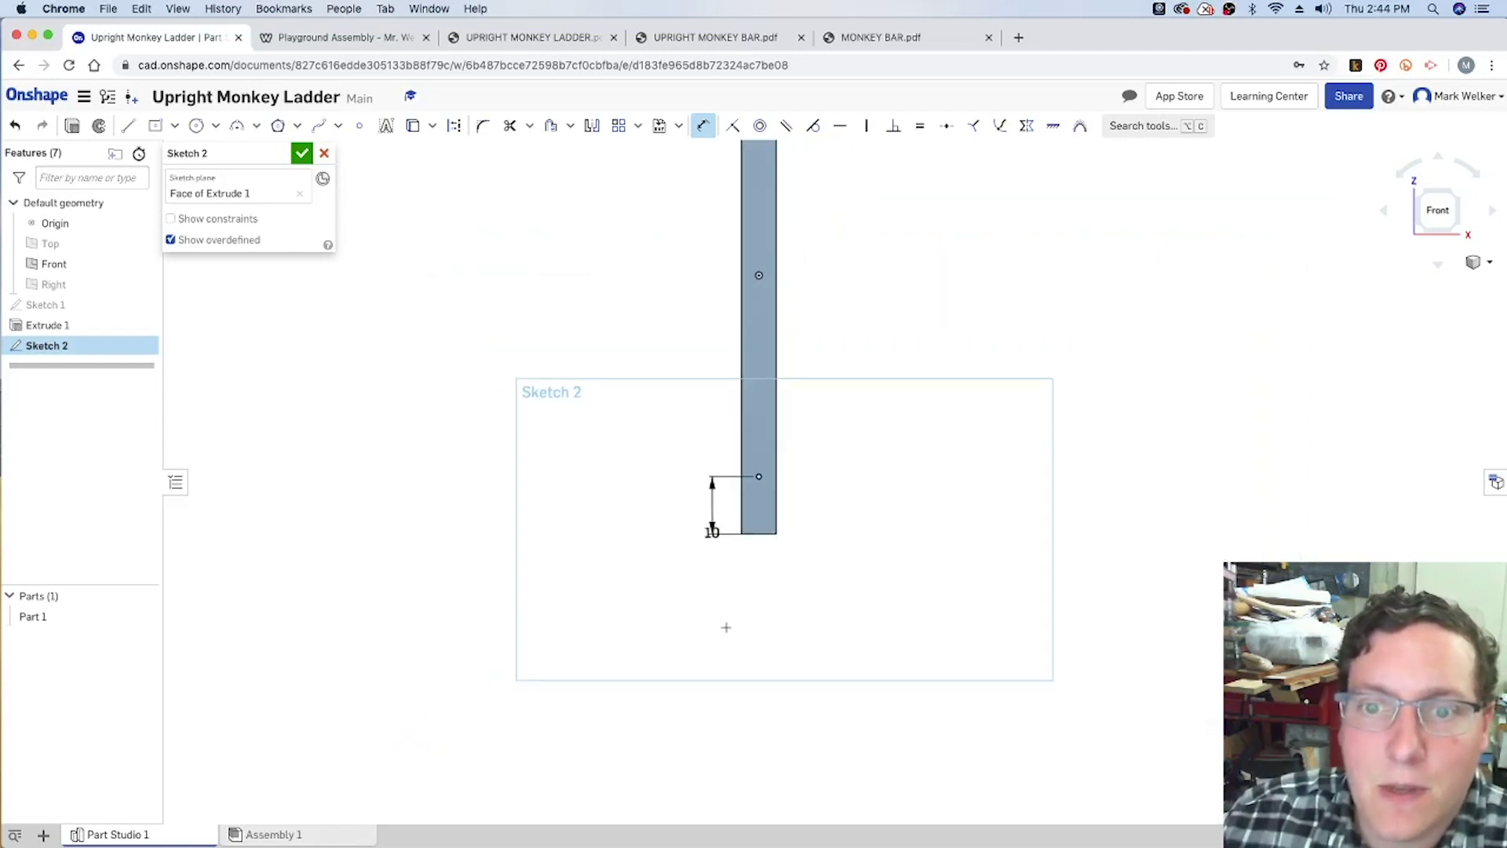
scroll(726, 627, "down", 1)
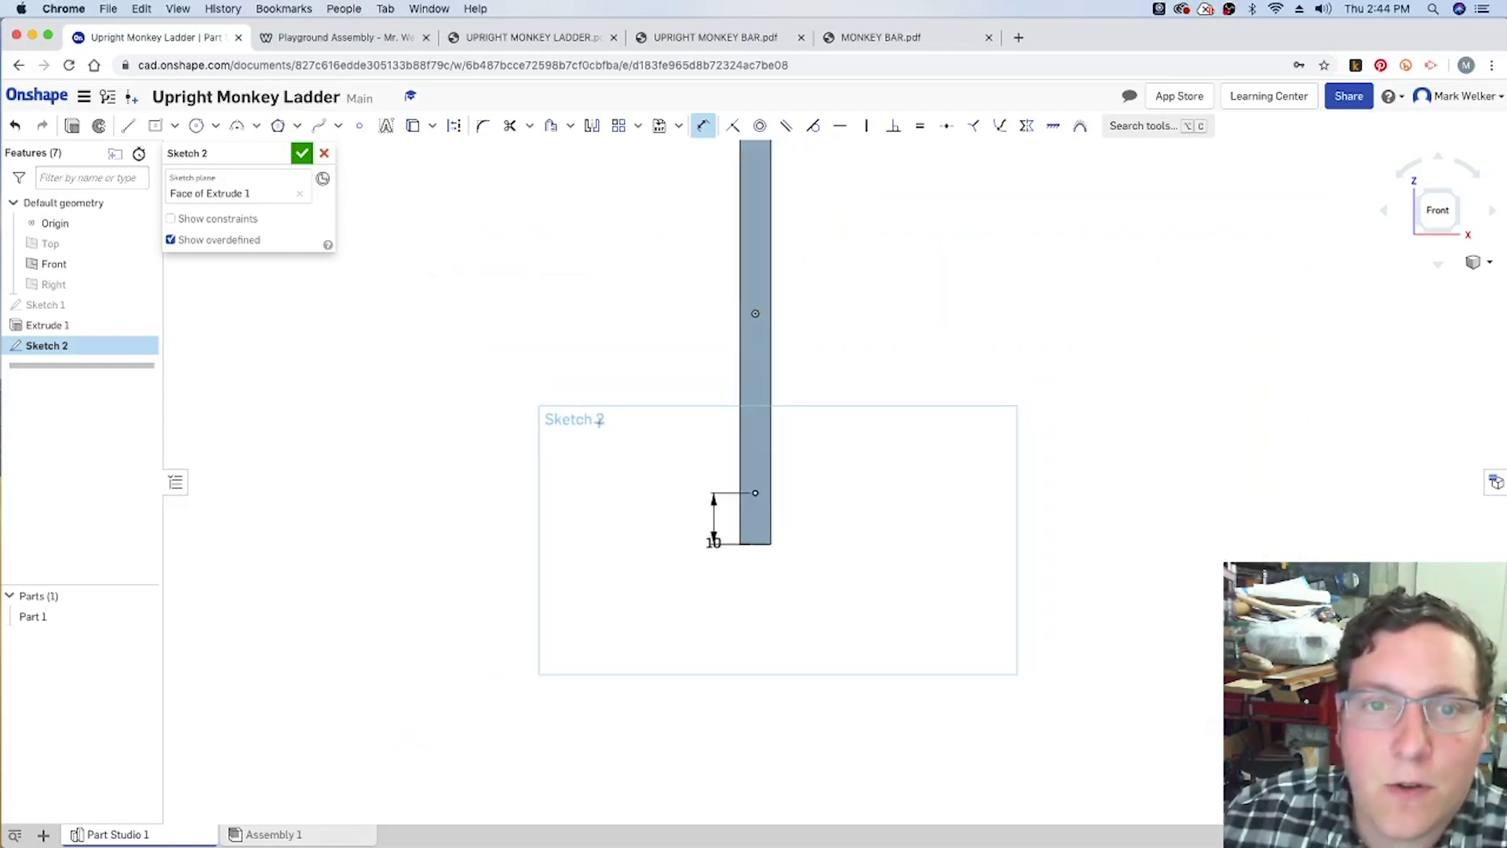
Step: Linear-pattern the point upward along the bar: 8 copies at 10 in spacing
left_click(620, 127)
left_click(756, 494)
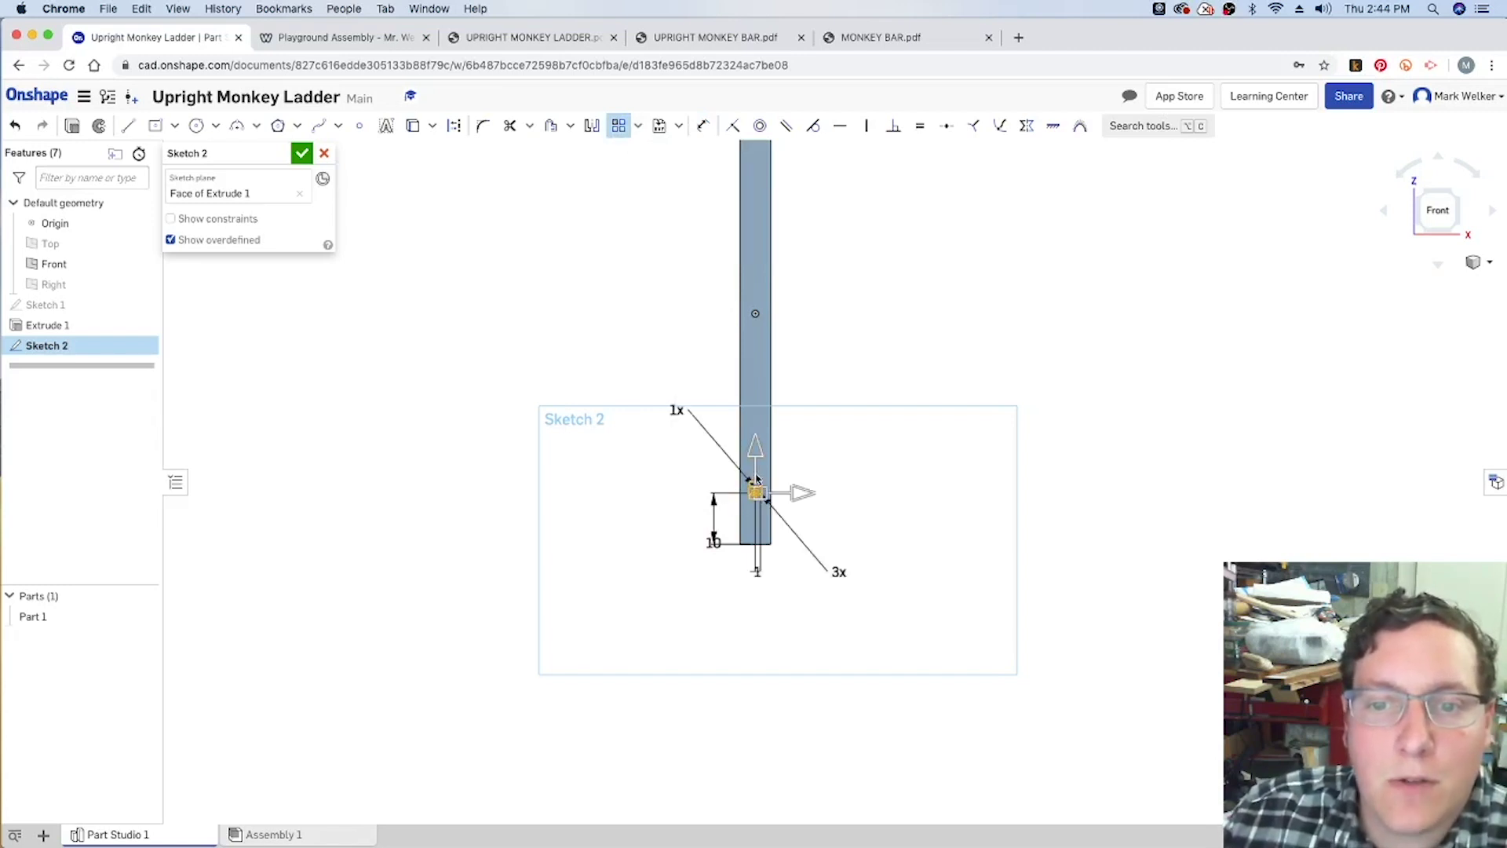
left_click_drag(756, 446, 756, 345)
double_click(675, 443)
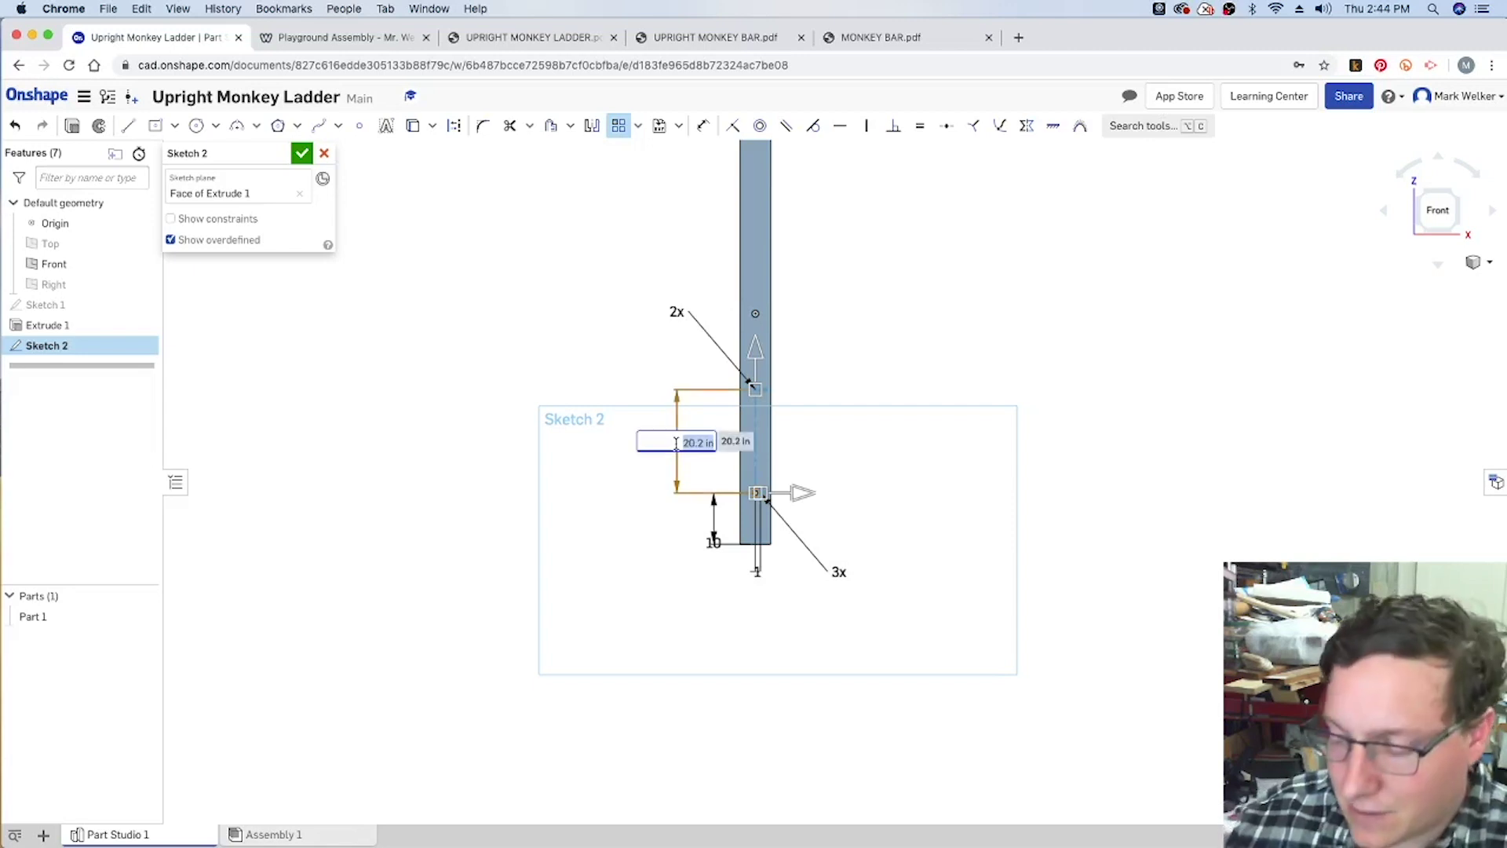
type("10")
key("Return")
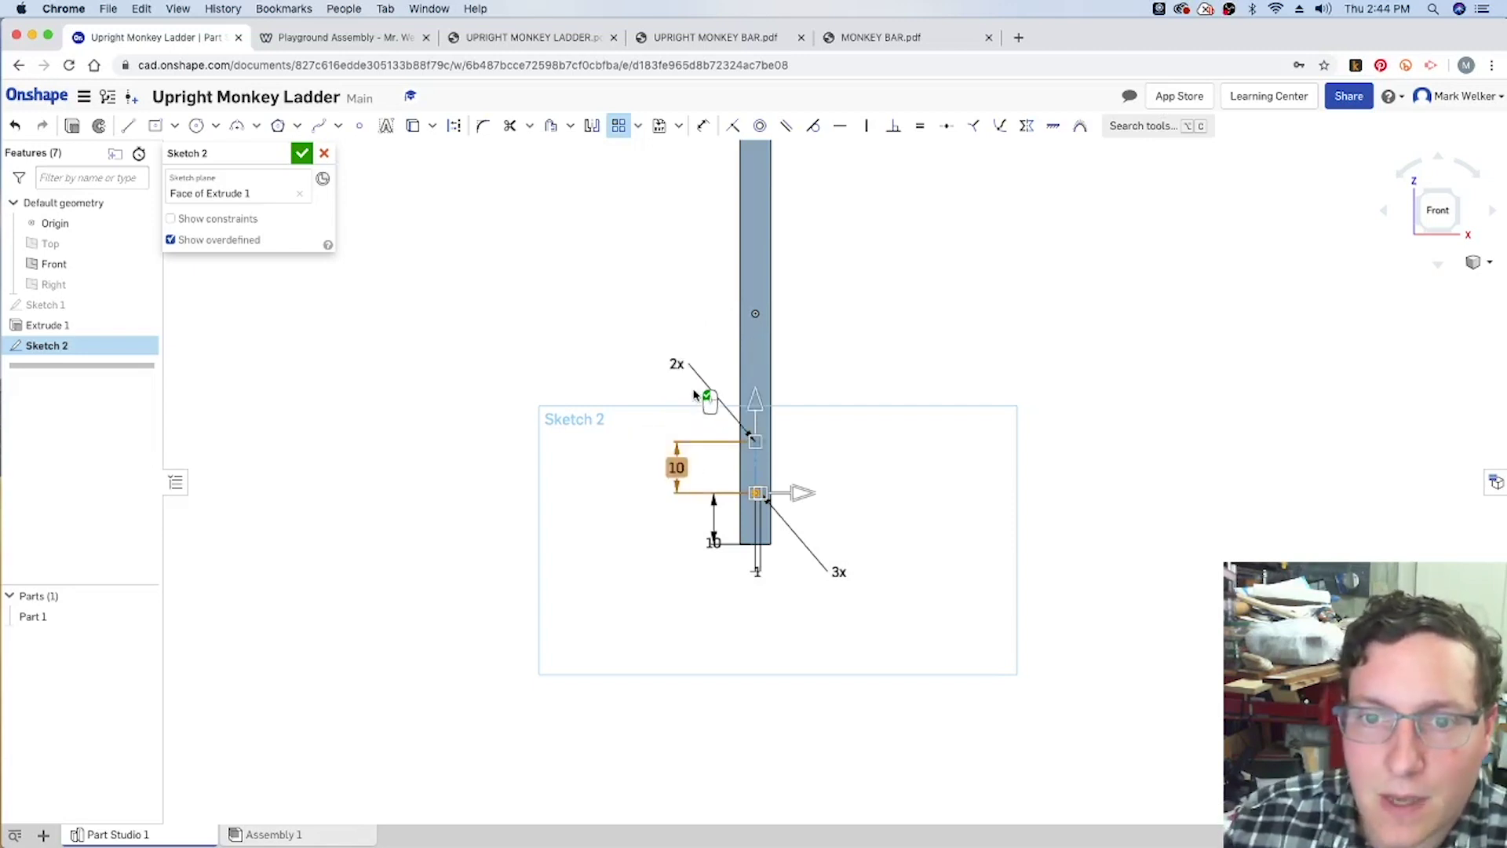
double_click(677, 363)
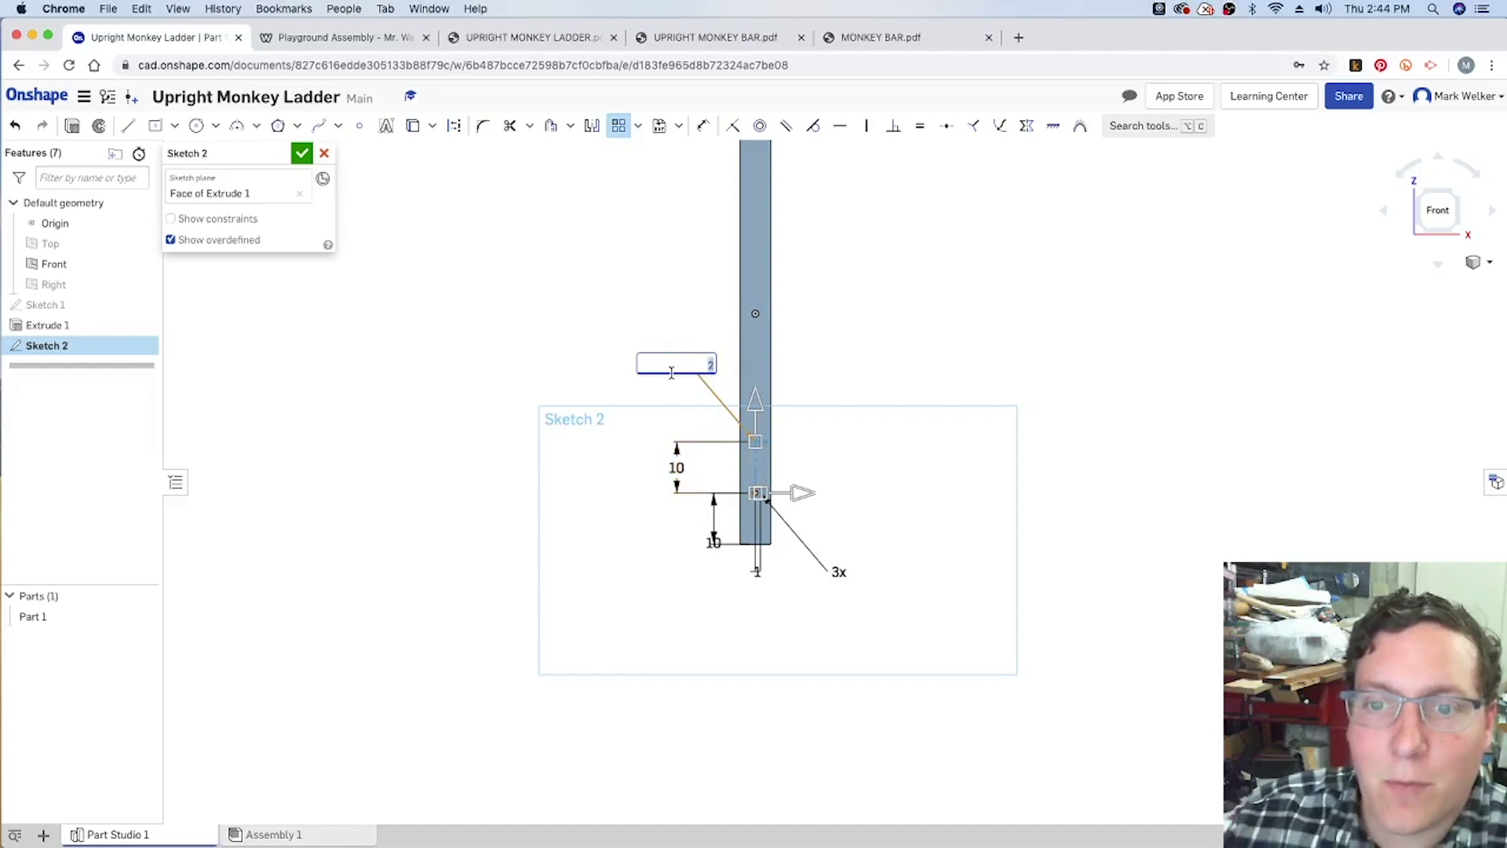
left_click(500, 39)
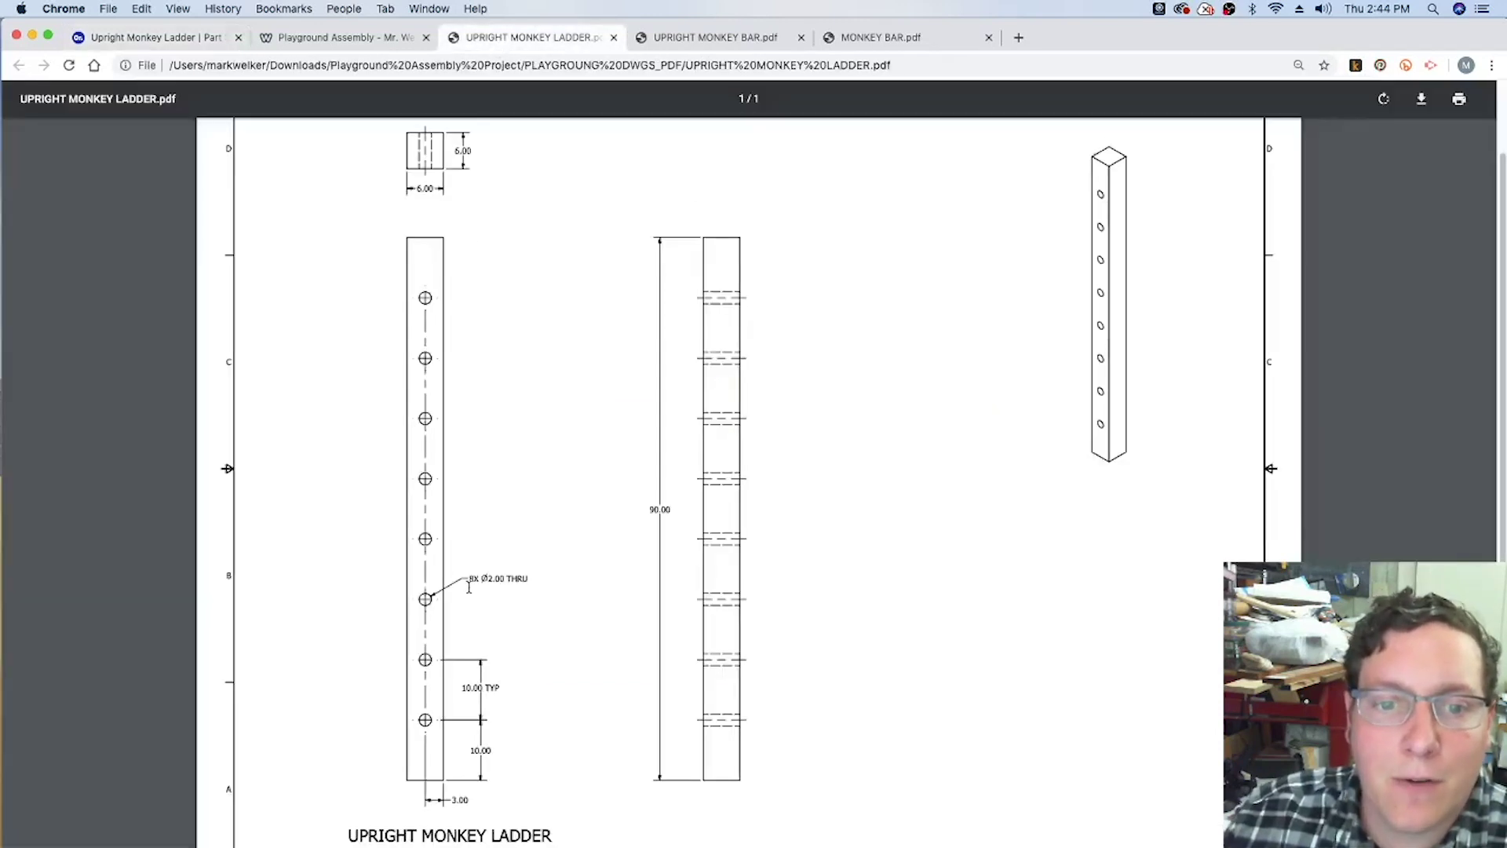
left_click(168, 44)
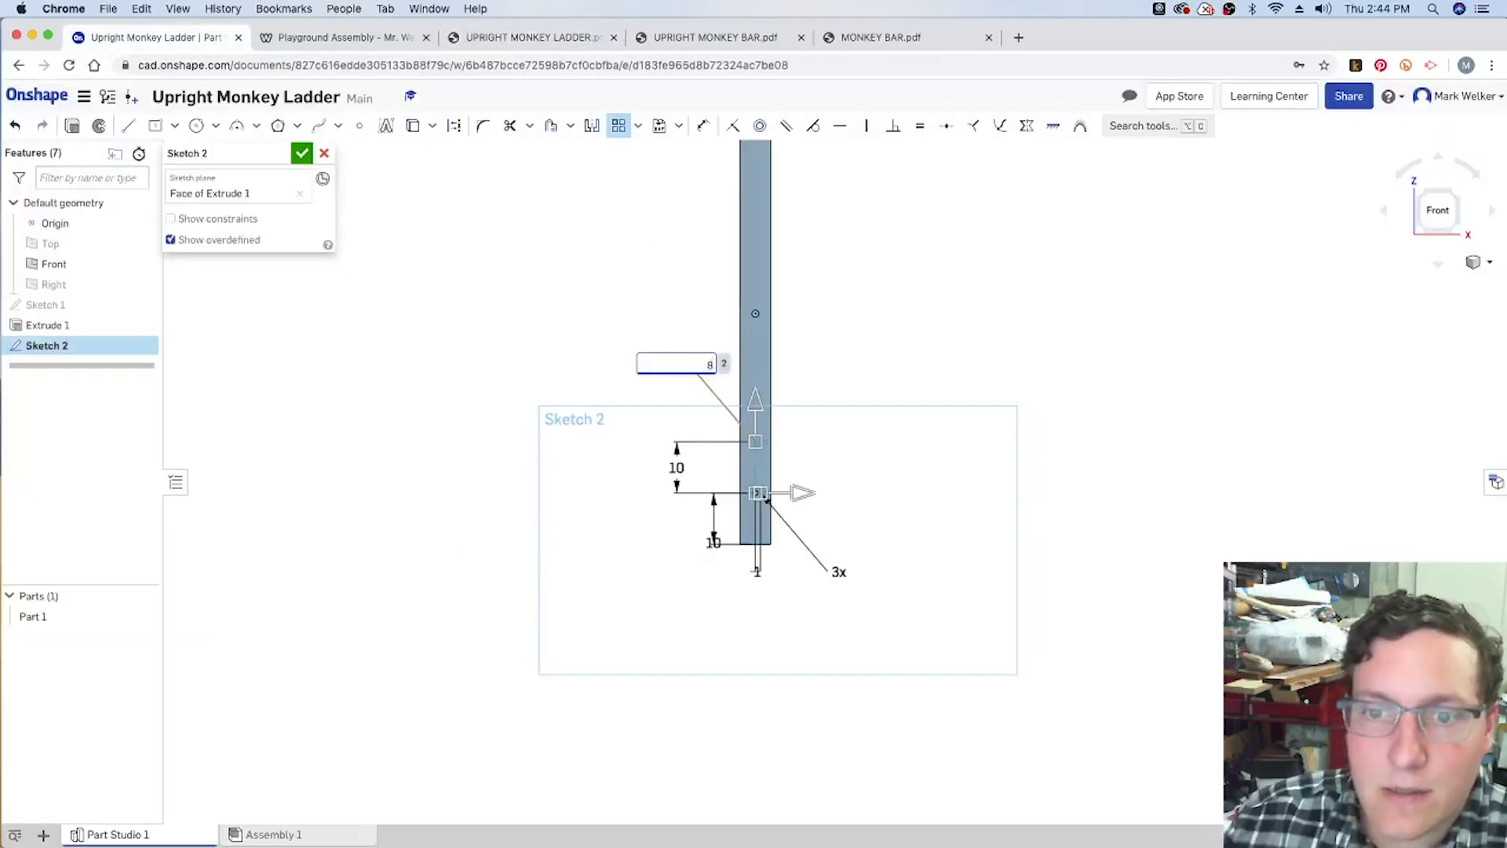
key("Return")
Step: Reduce the sideways pattern direction to a single column with 0 spacing
scroll(683, 599, "down", 5)
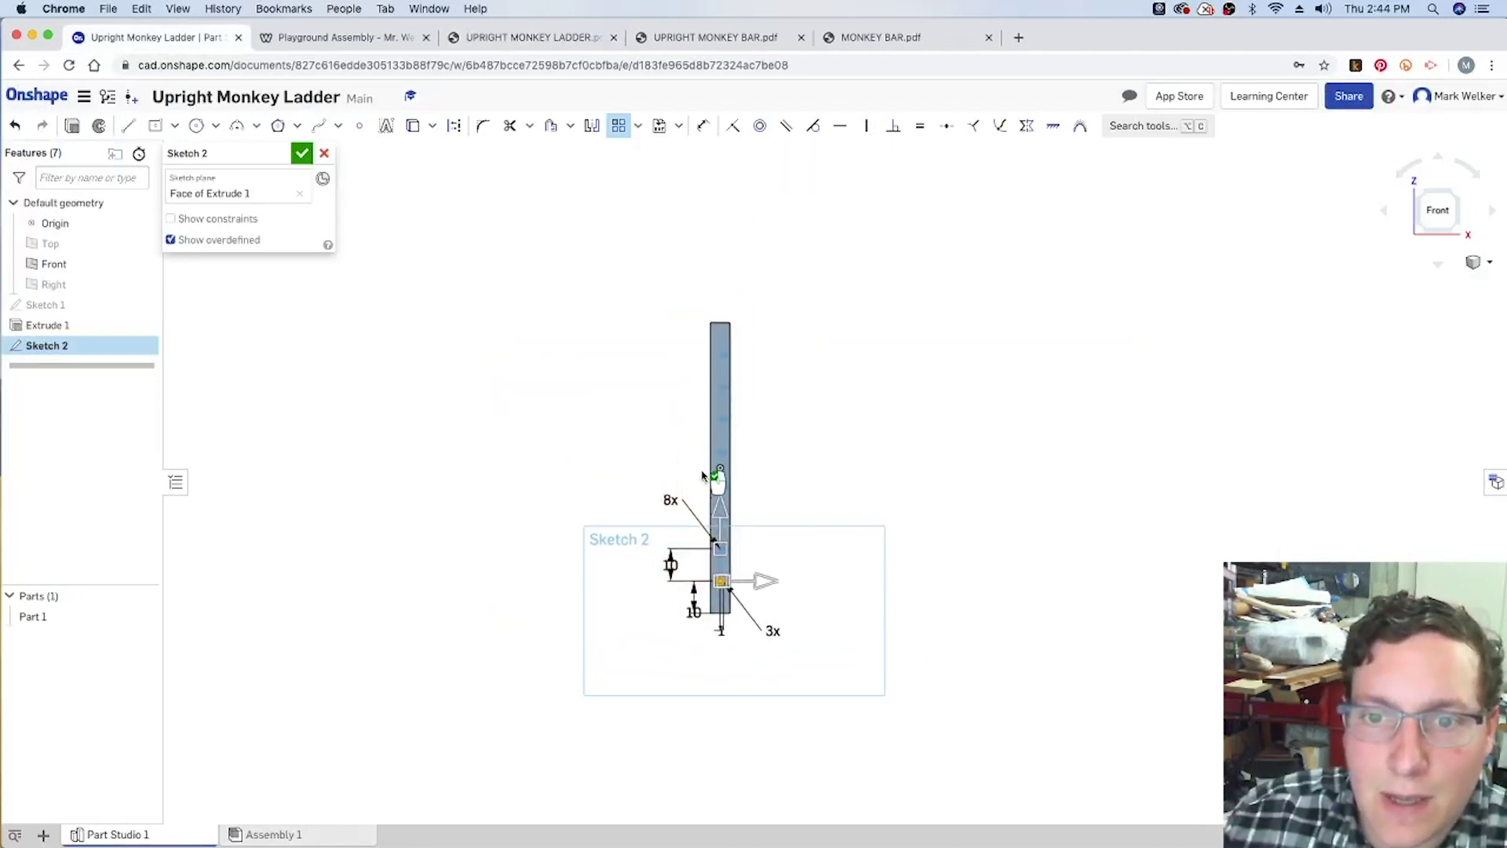
scroll(714, 471, "up", 5)
scroll(738, 453, "down", 2)
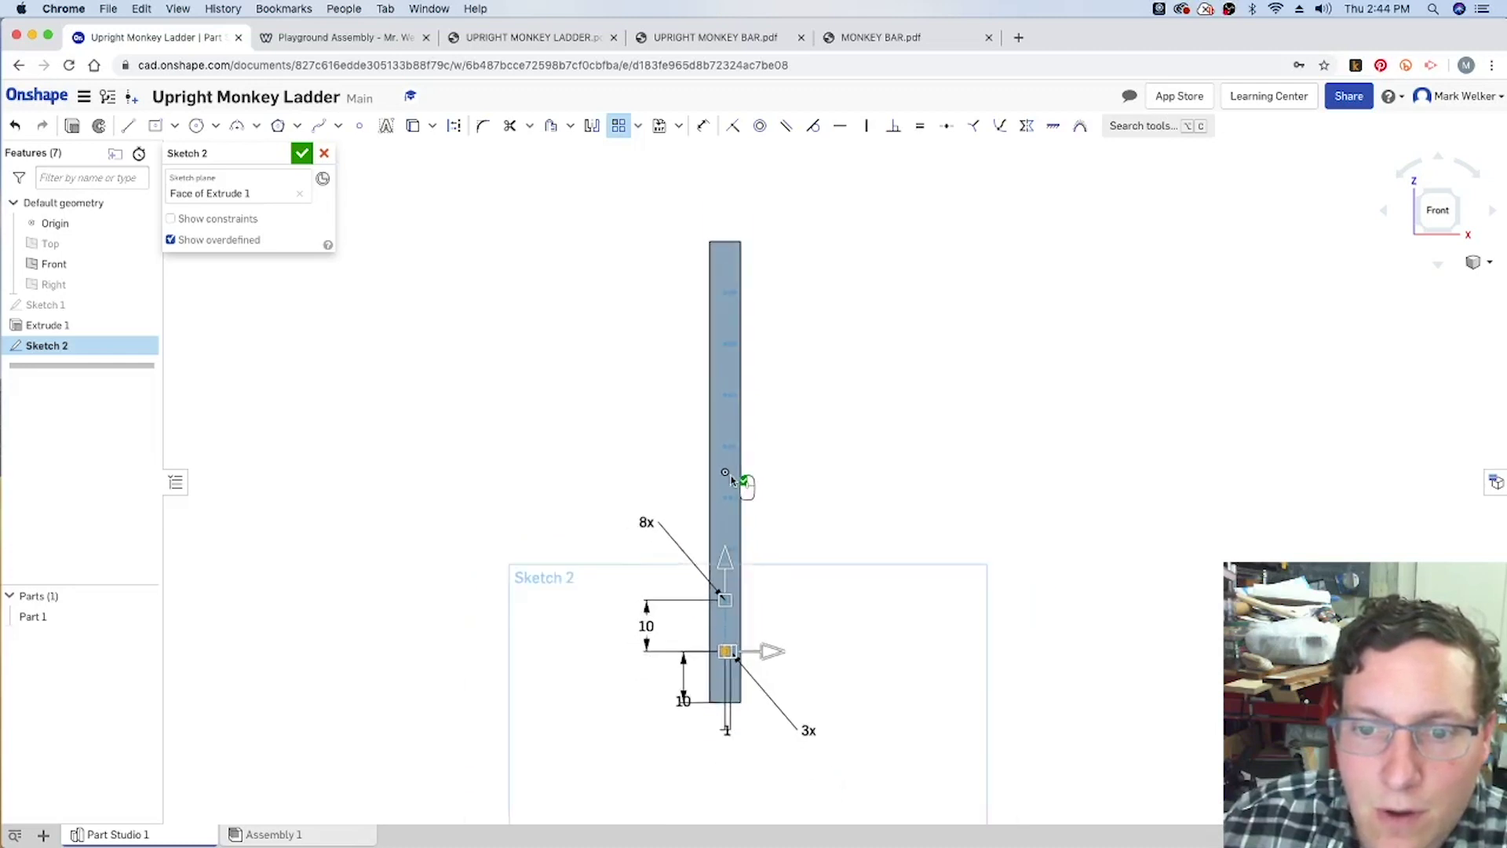
double_click(807, 729)
type("0")
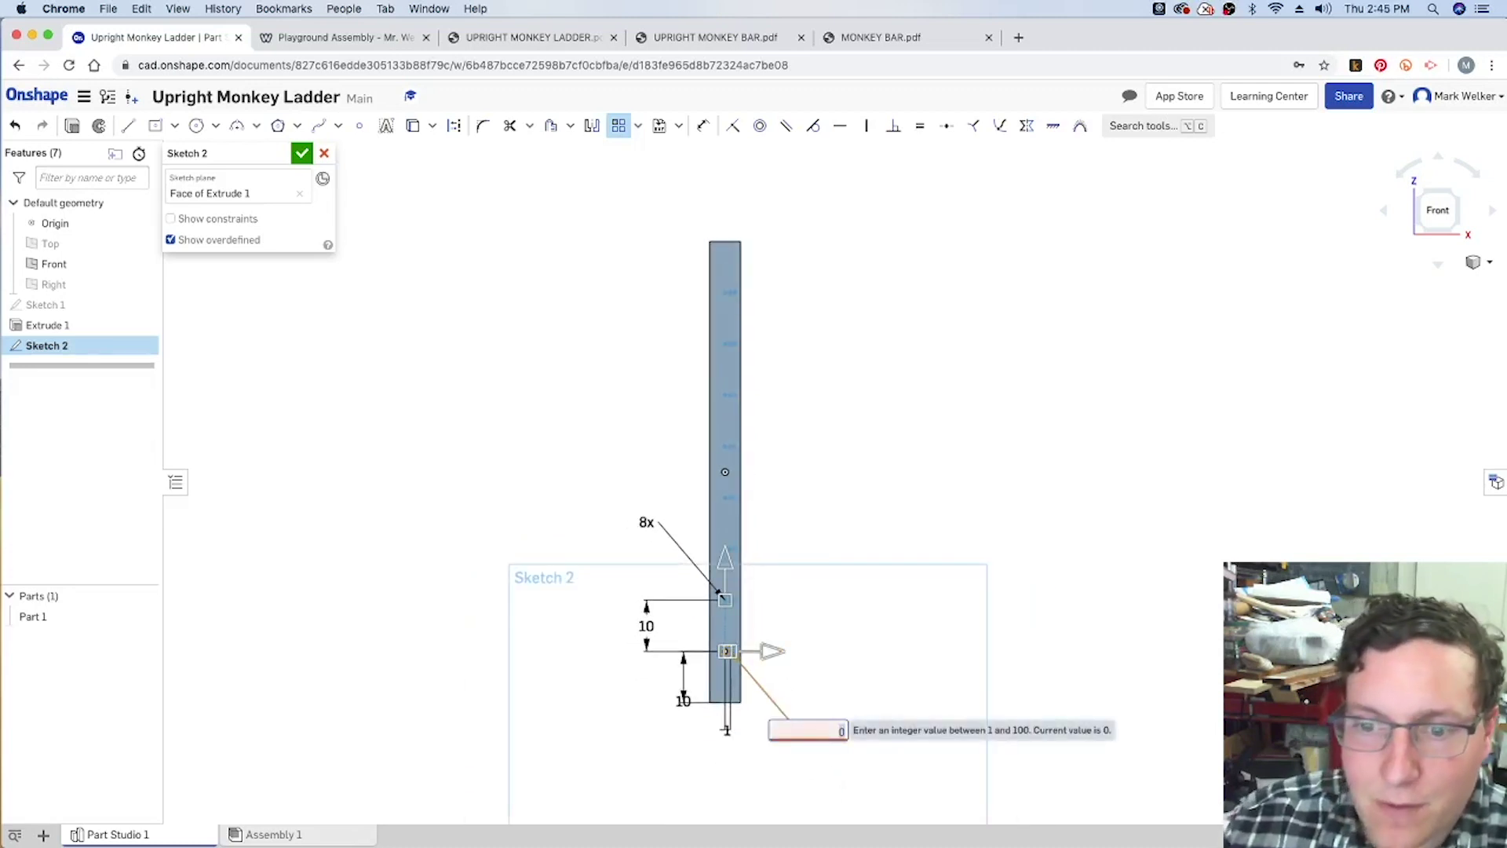
left_click(773, 651)
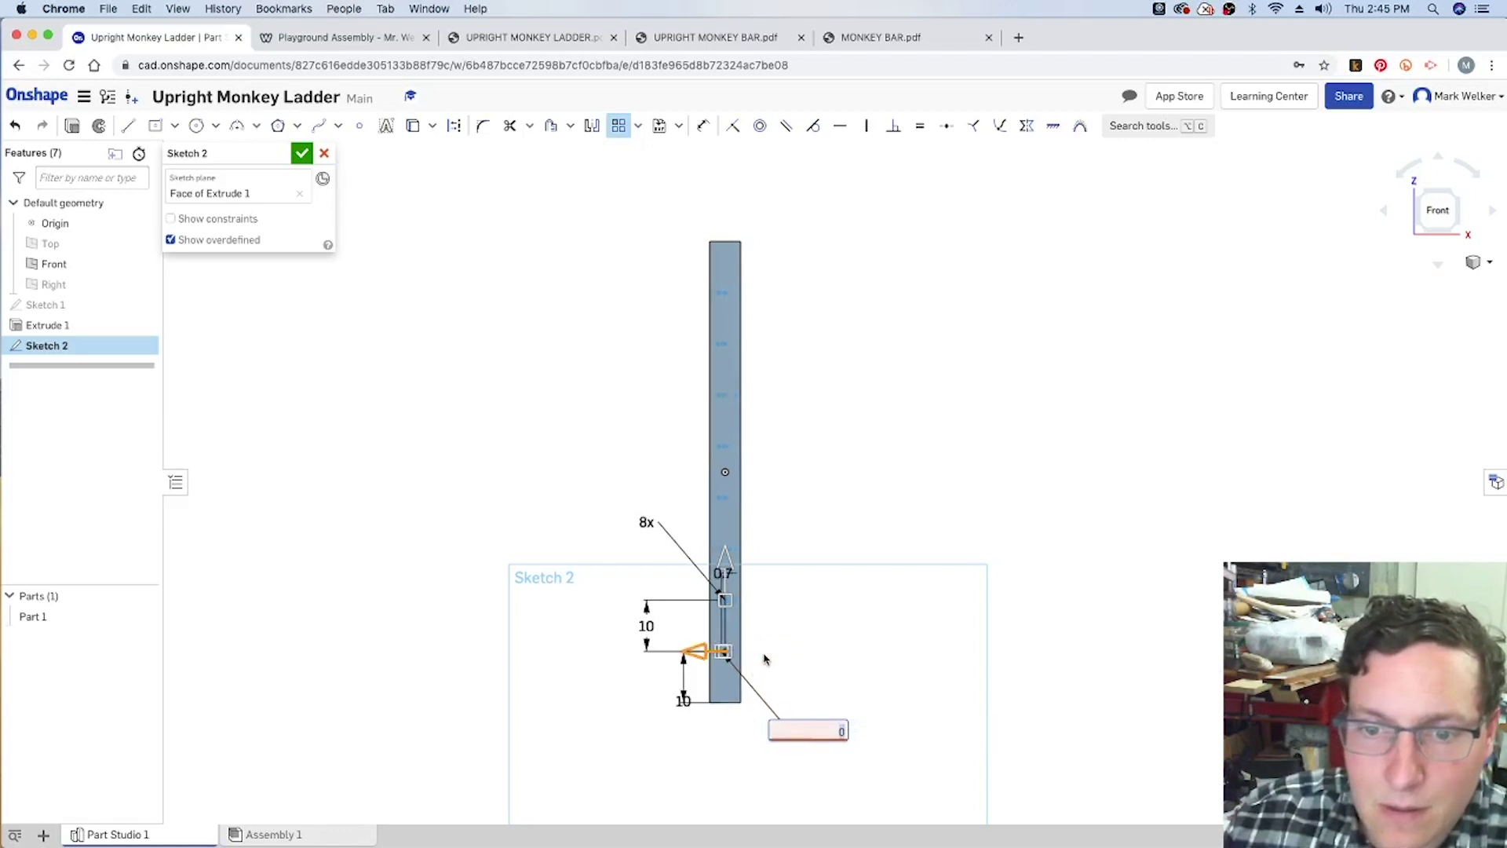
left_click_drag(767, 656, 813, 651)
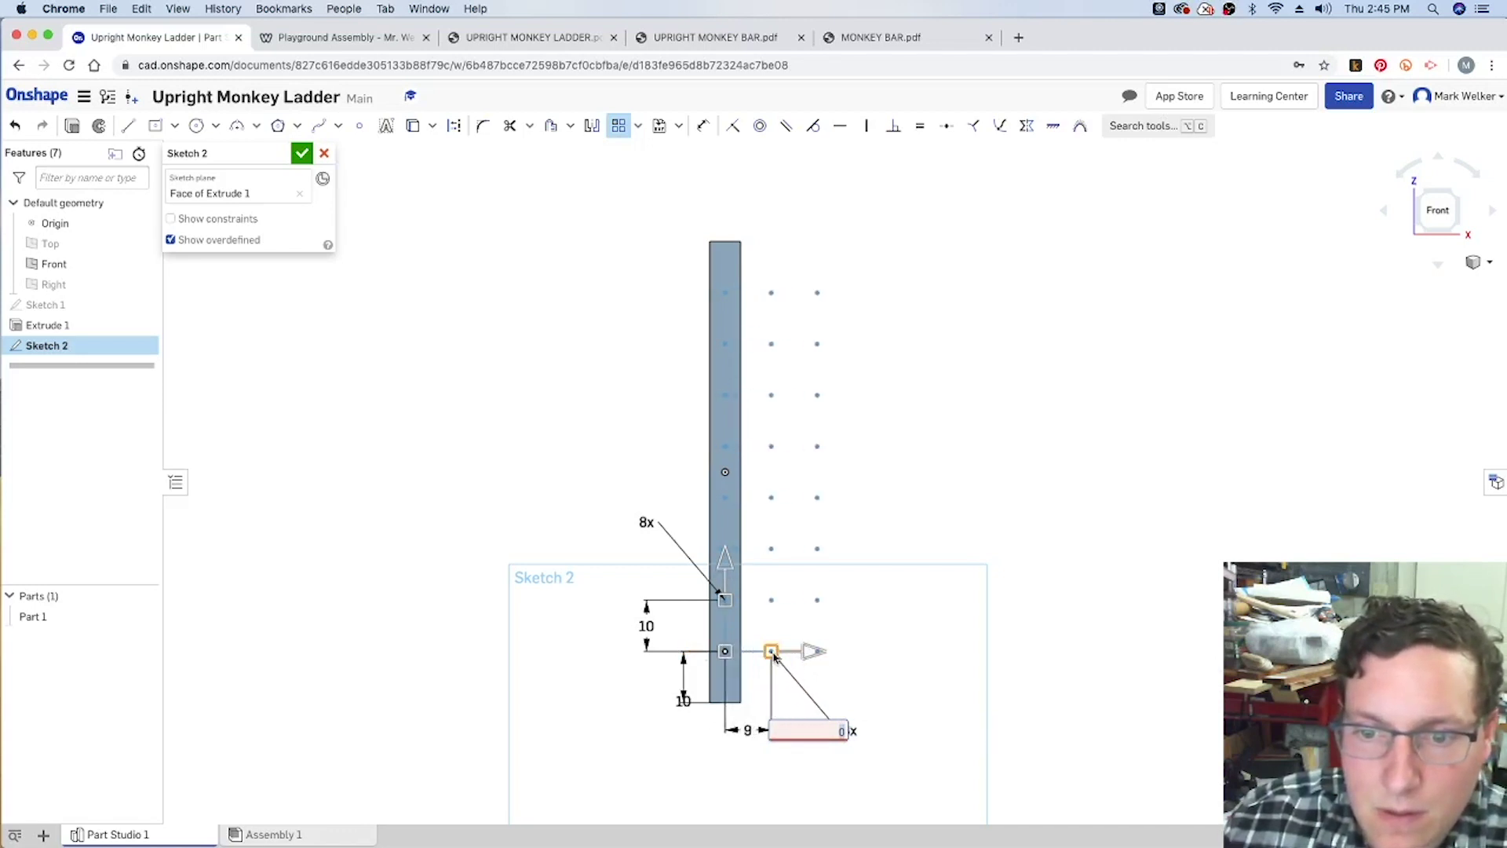
double_click(748, 731)
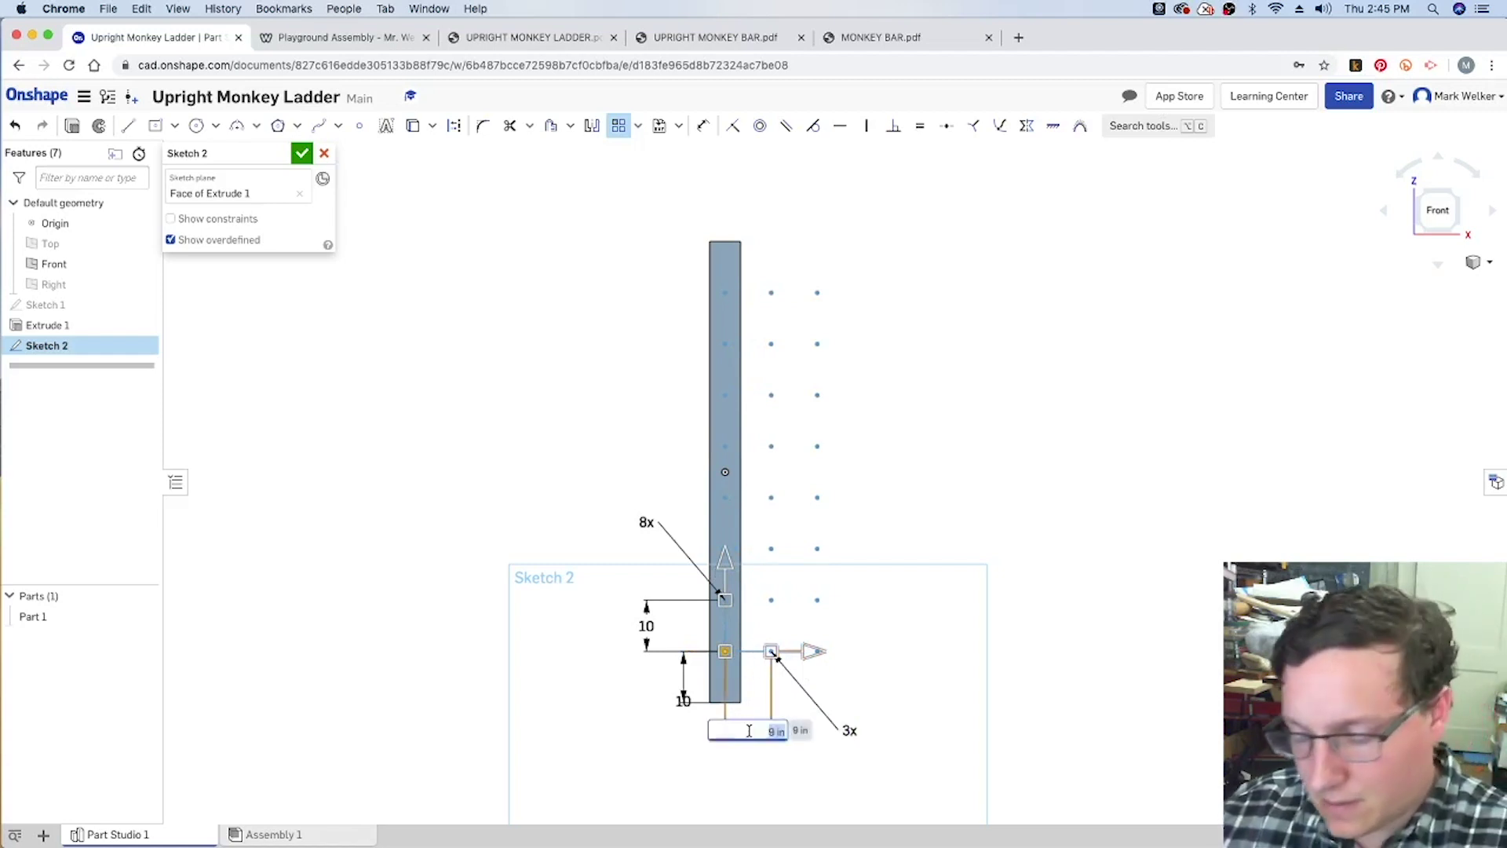
type("0")
key("Return")
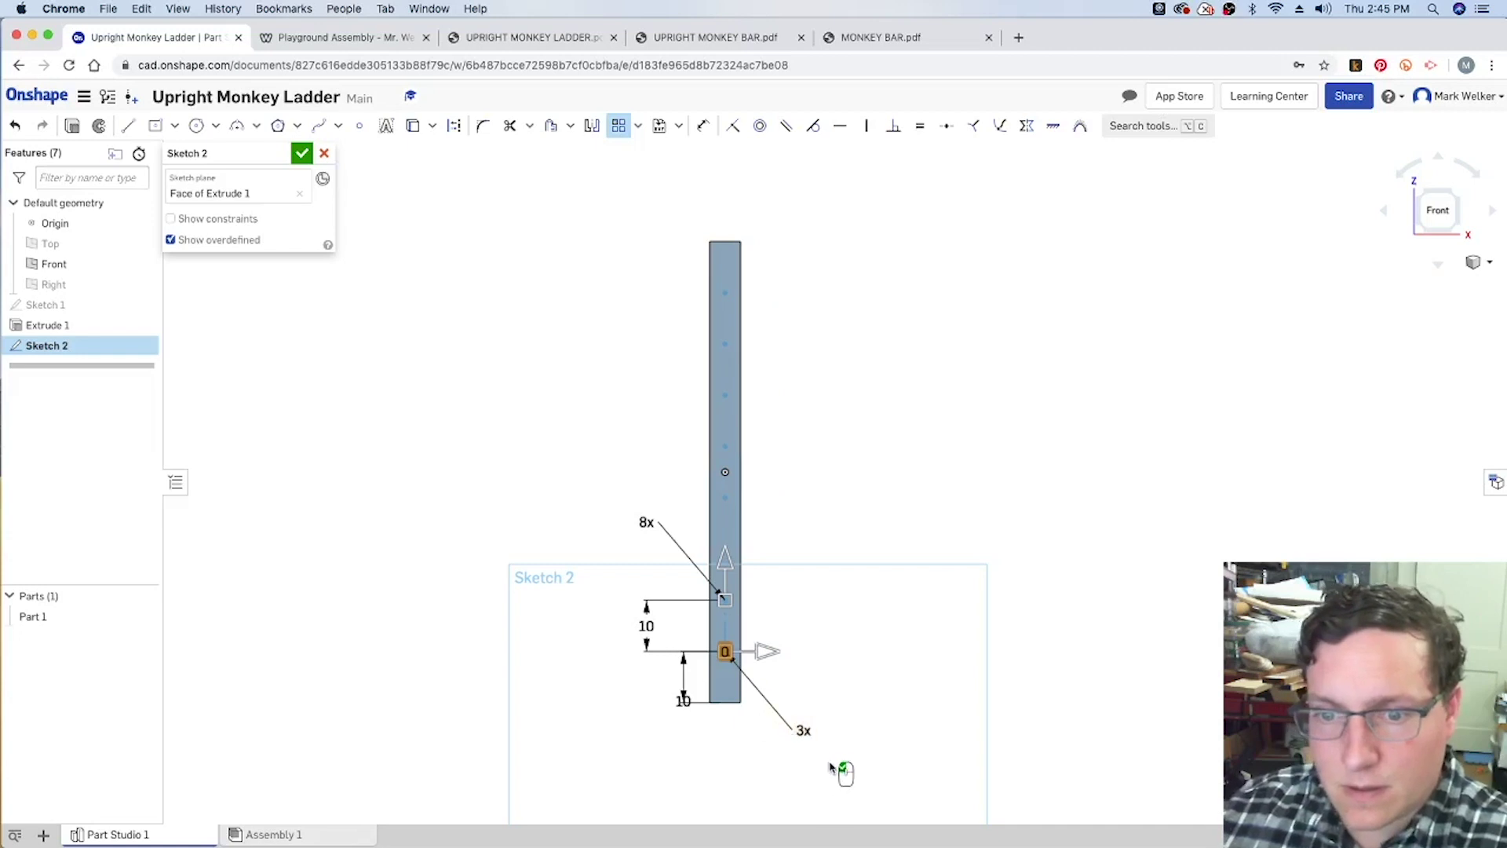
double_click(800, 727)
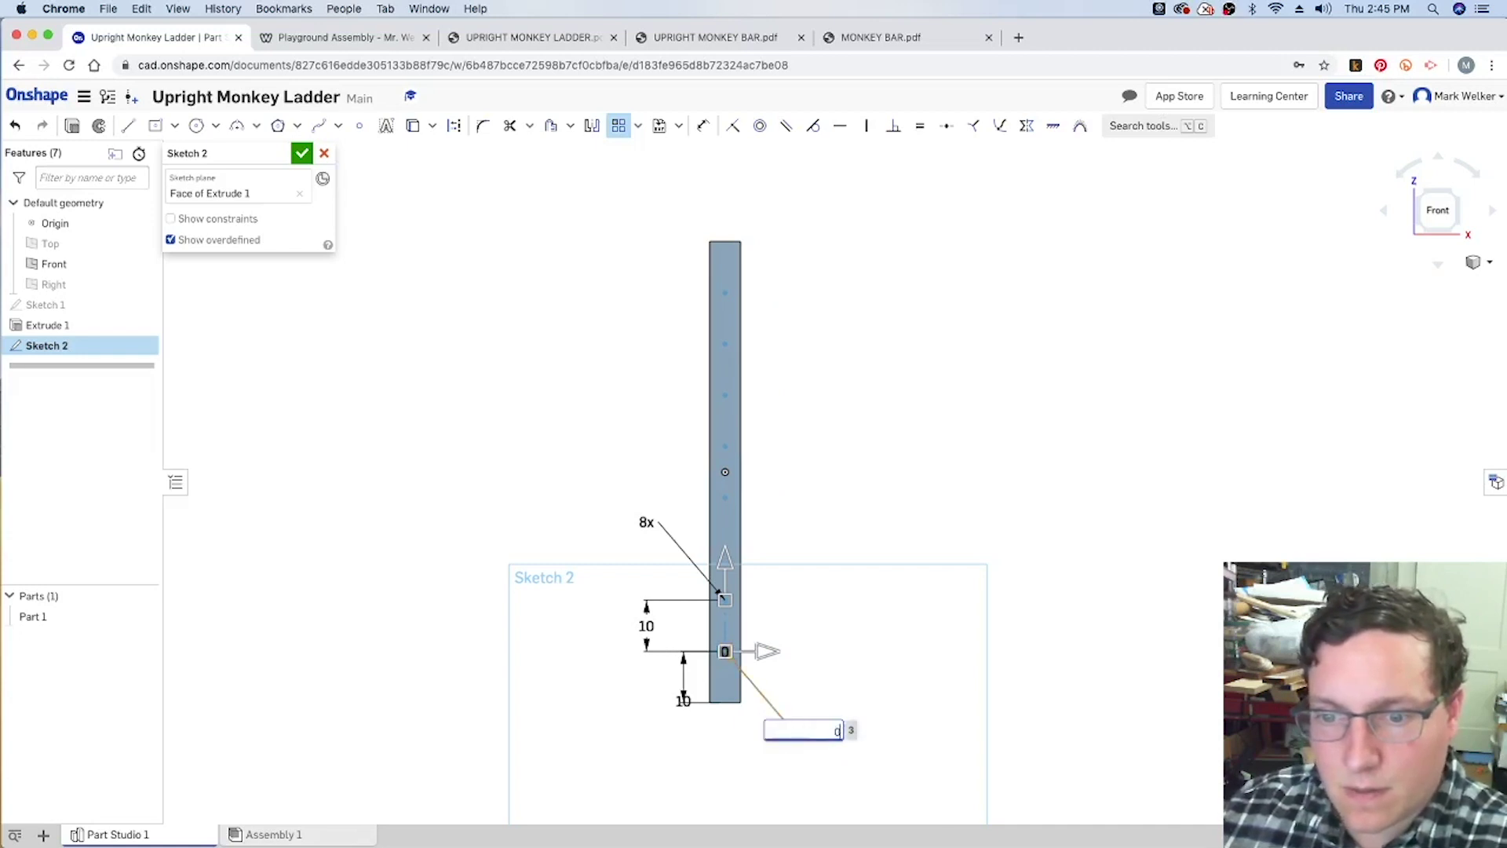
type("0")
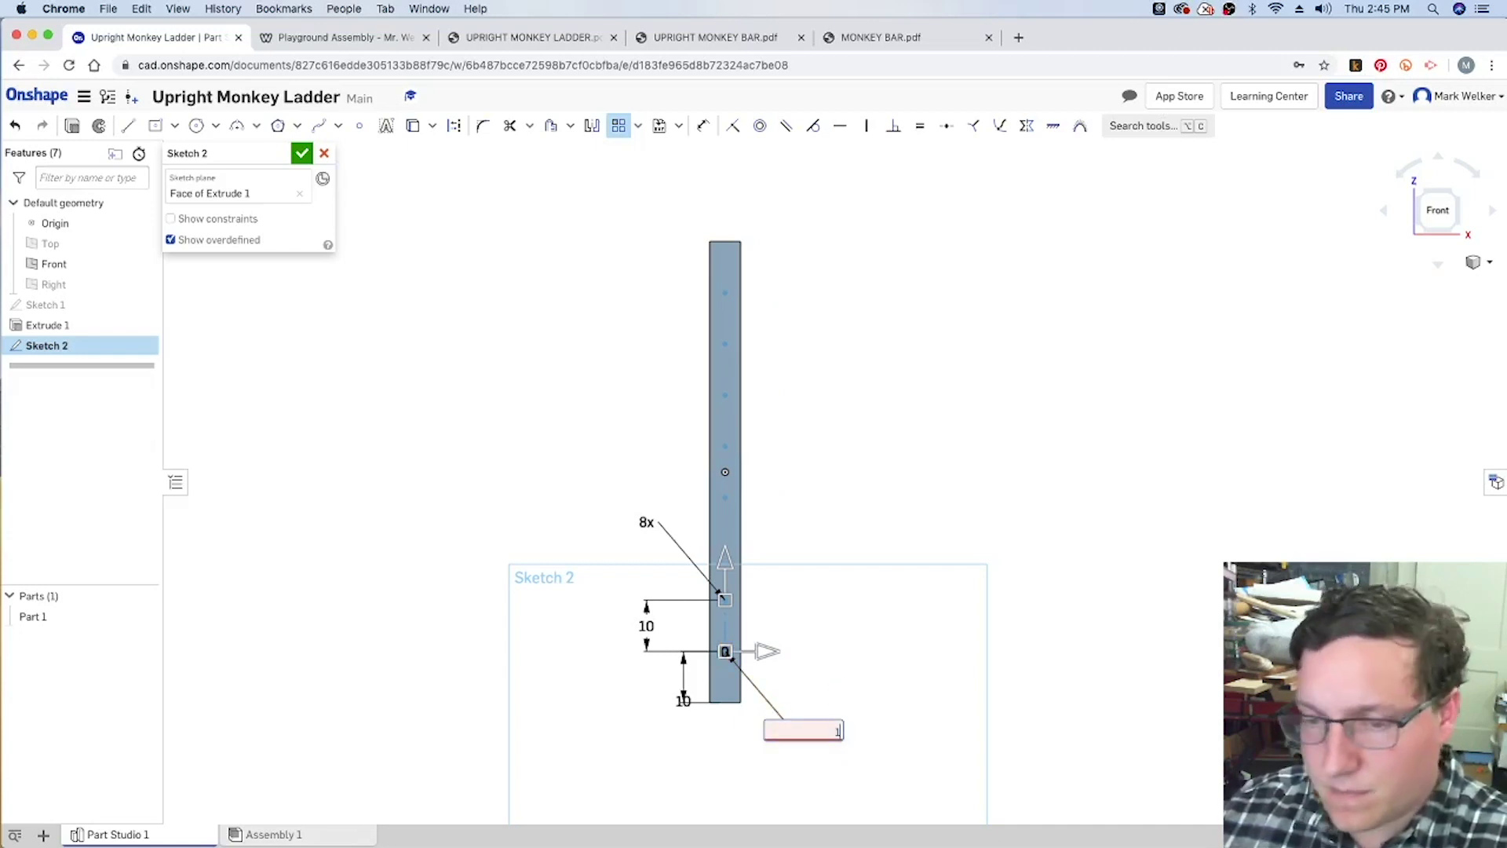
key("Return")
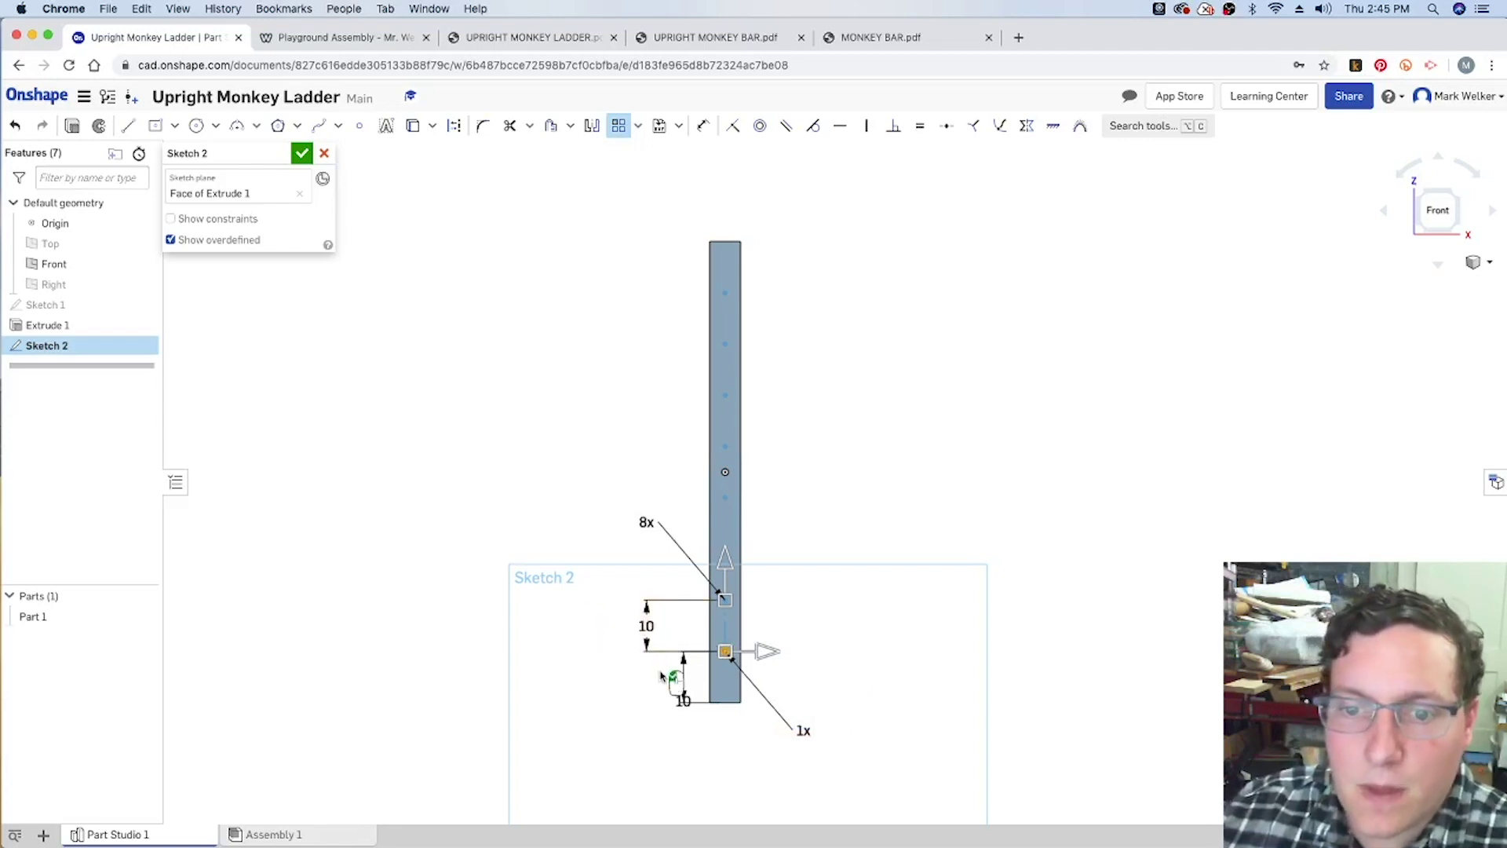
scroll(669, 680, "down", 2)
scroll(691, 612, "up", 3)
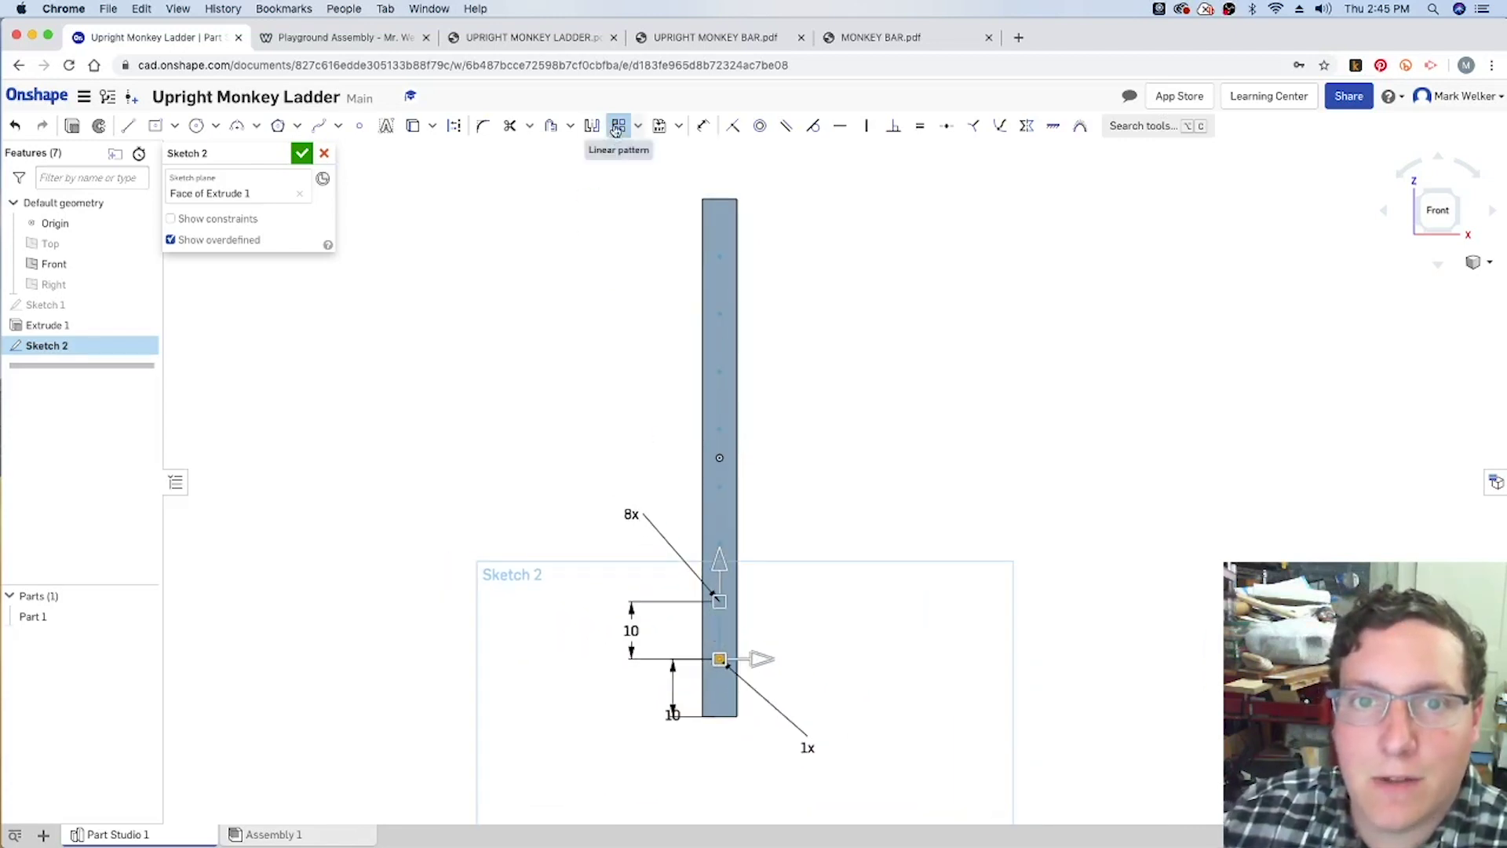
Step: Accept the sketch and cut 2 in Simple Through holes at all eight patterned points
left_click(307, 155)
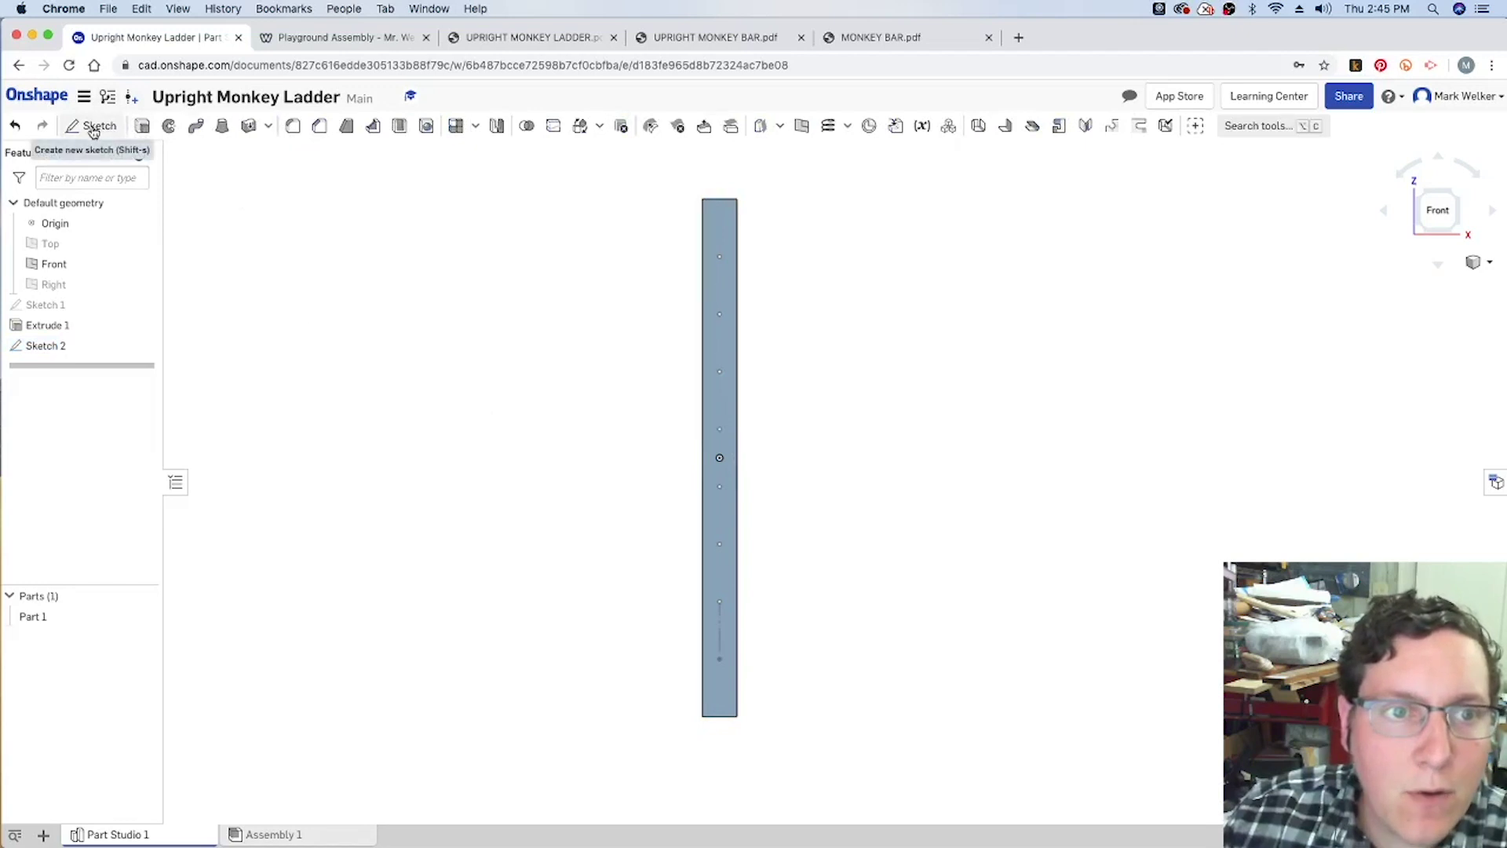
left_click(428, 128)
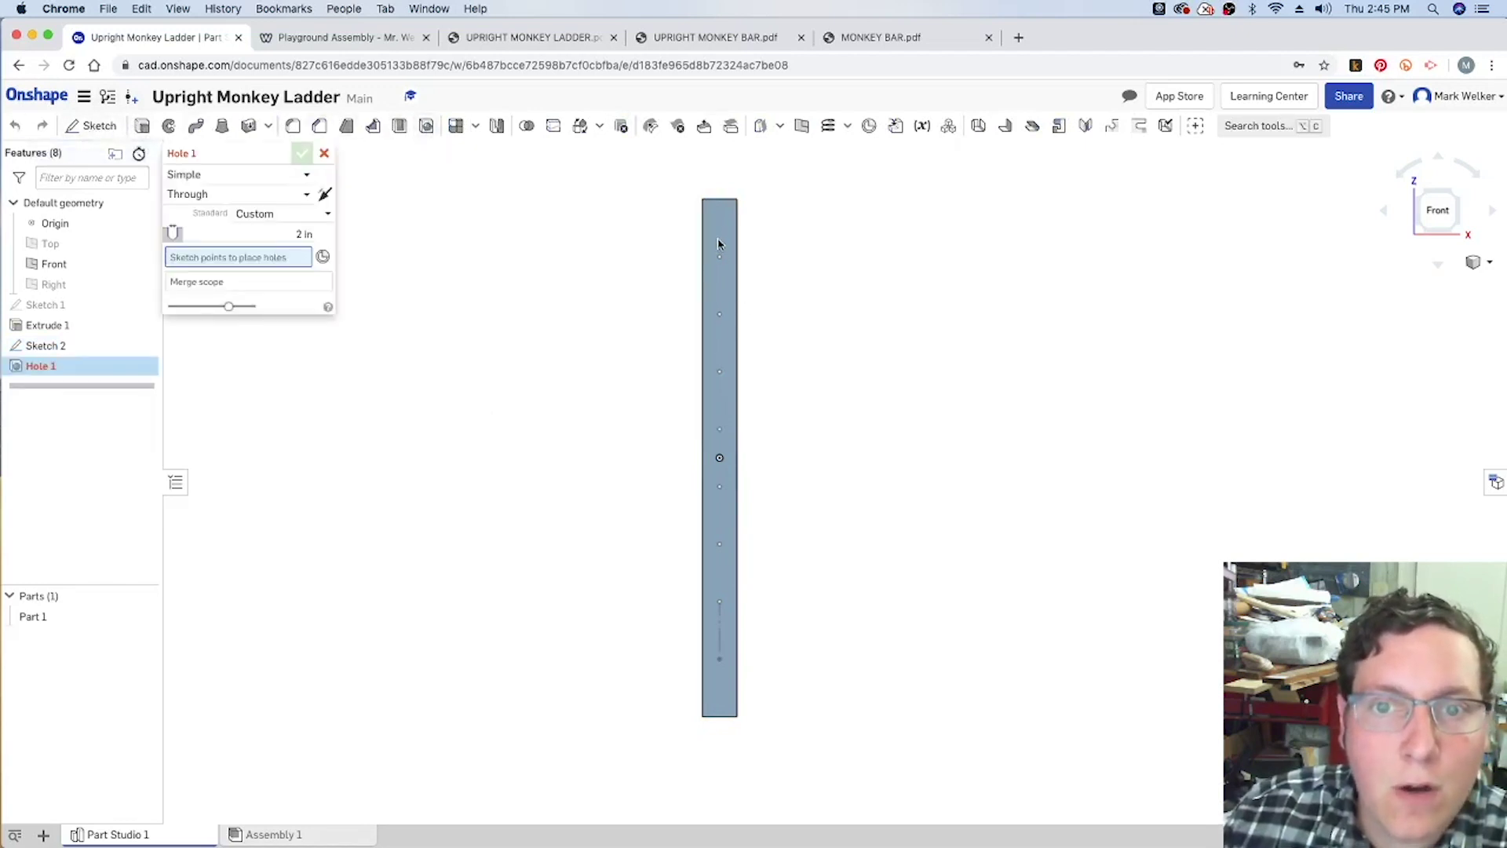
left_click_drag(711, 241, 727, 688)
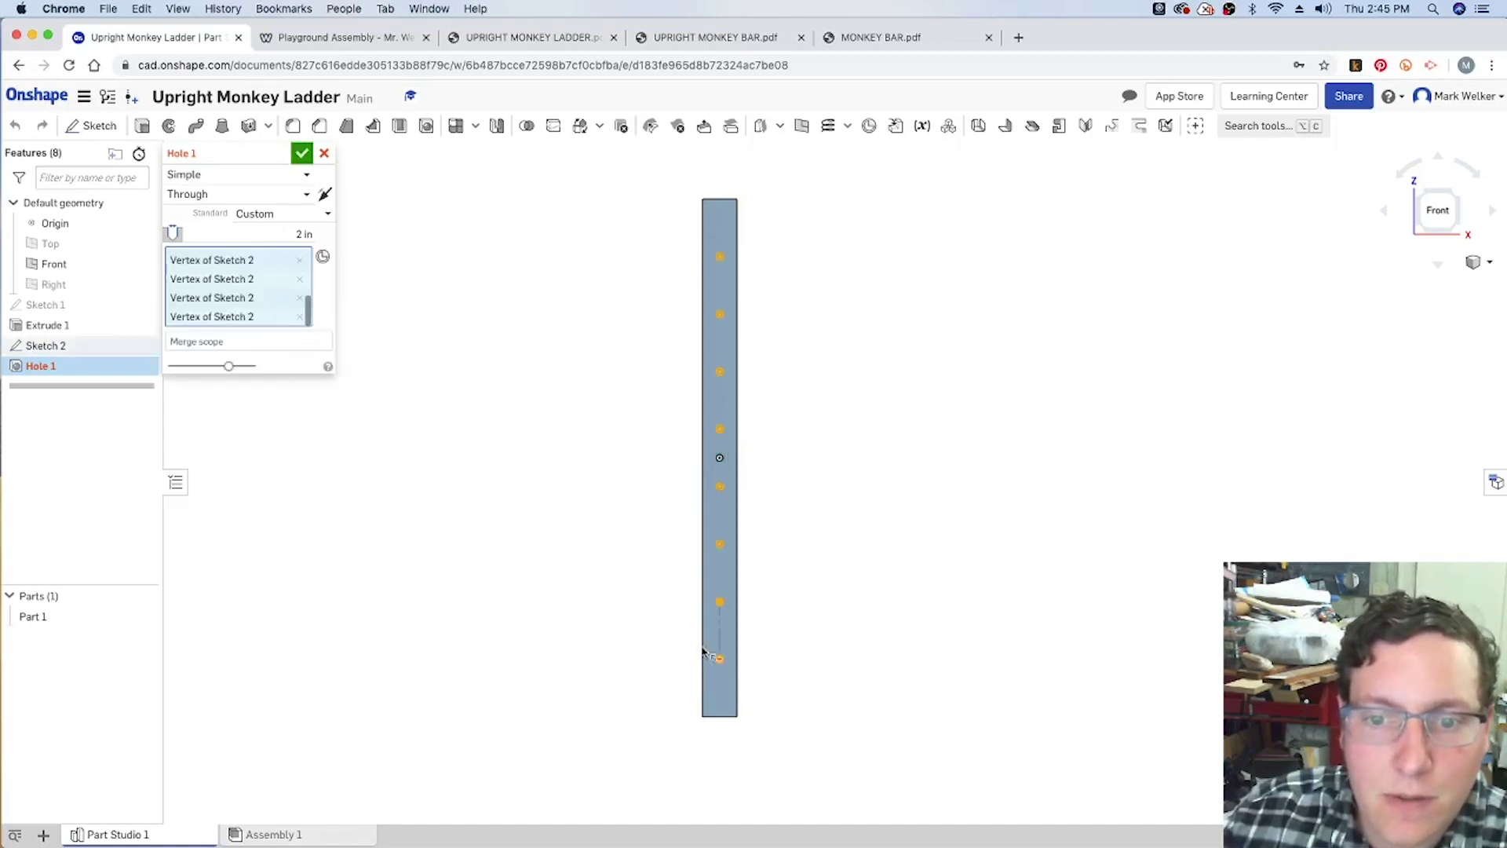
left_click(291, 233)
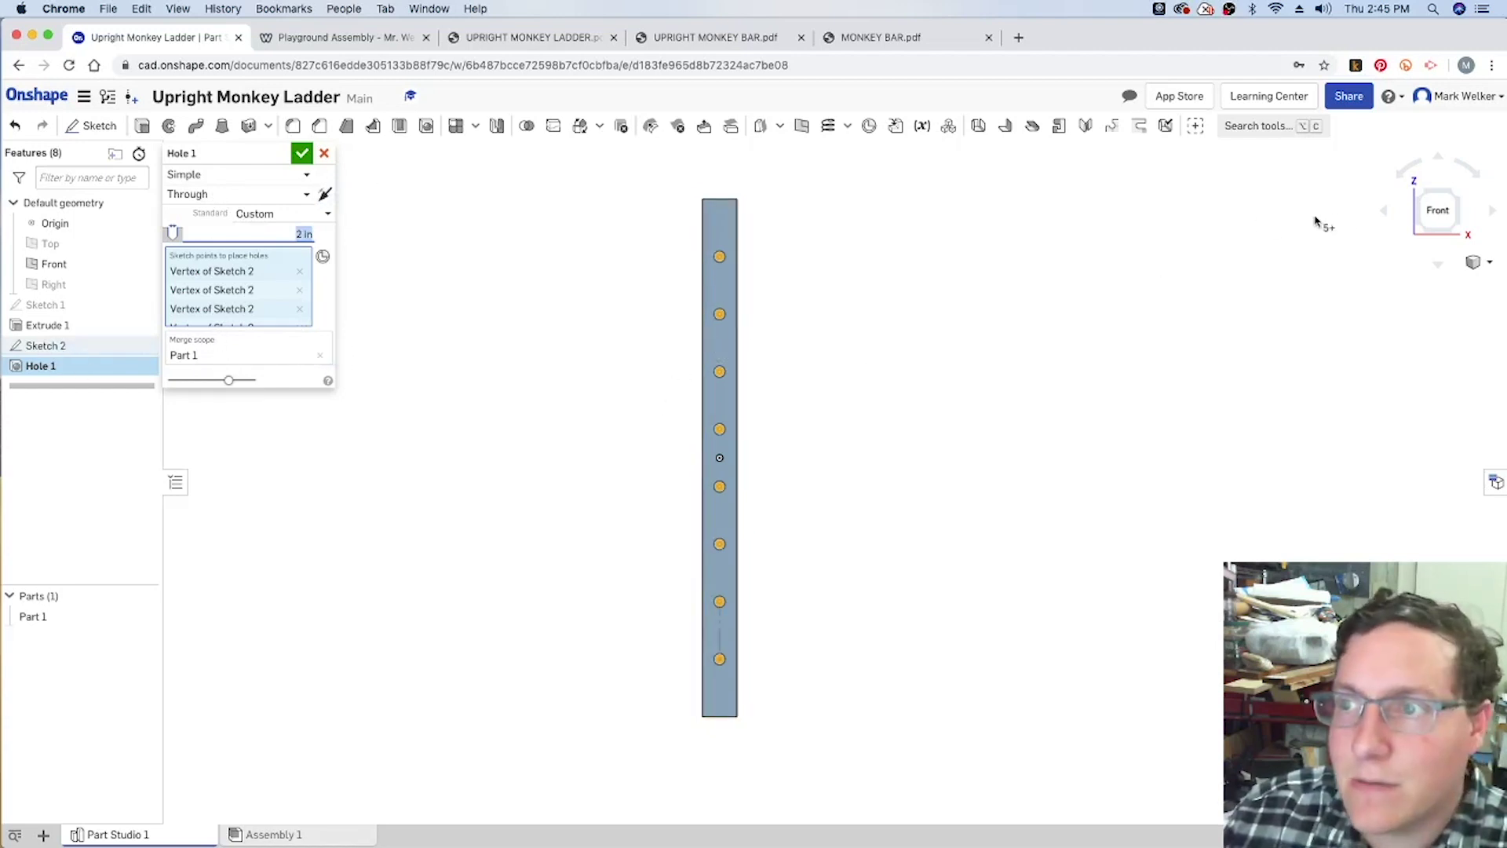
left_click(1420, 194)
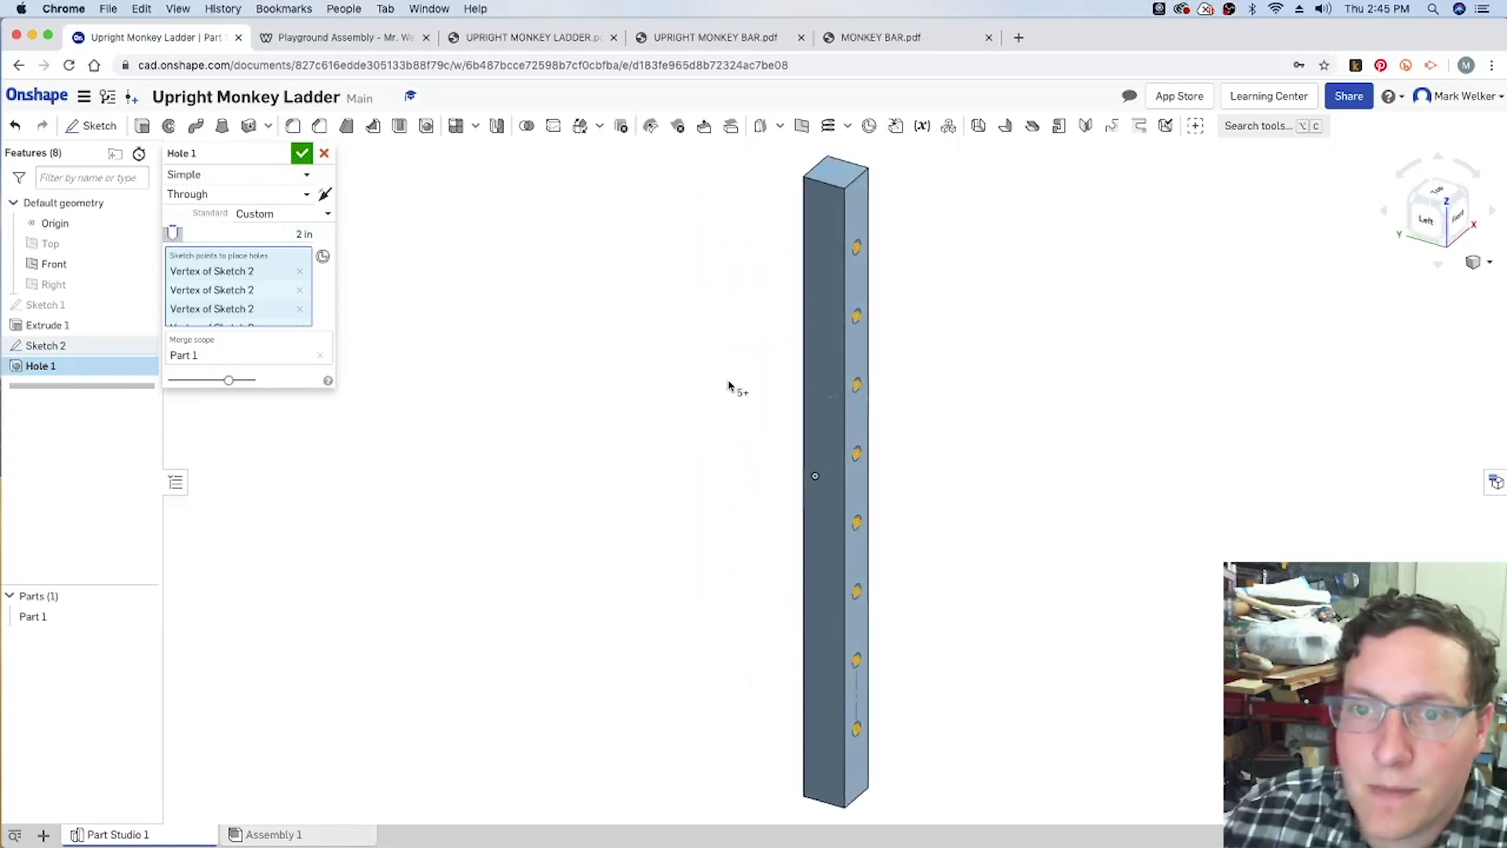
left_click(303, 154)
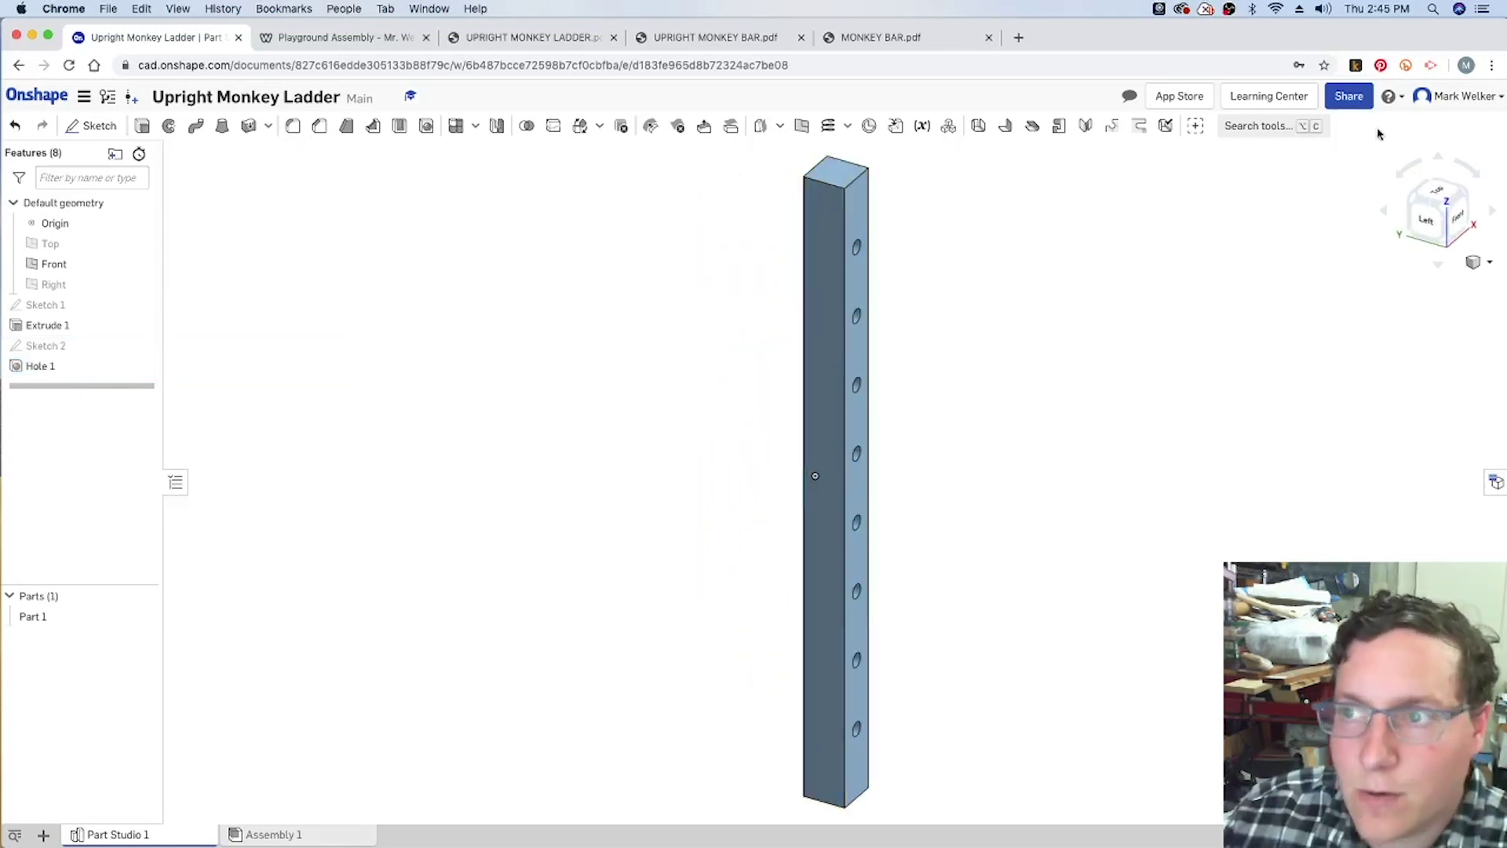
left_click(1424, 212)
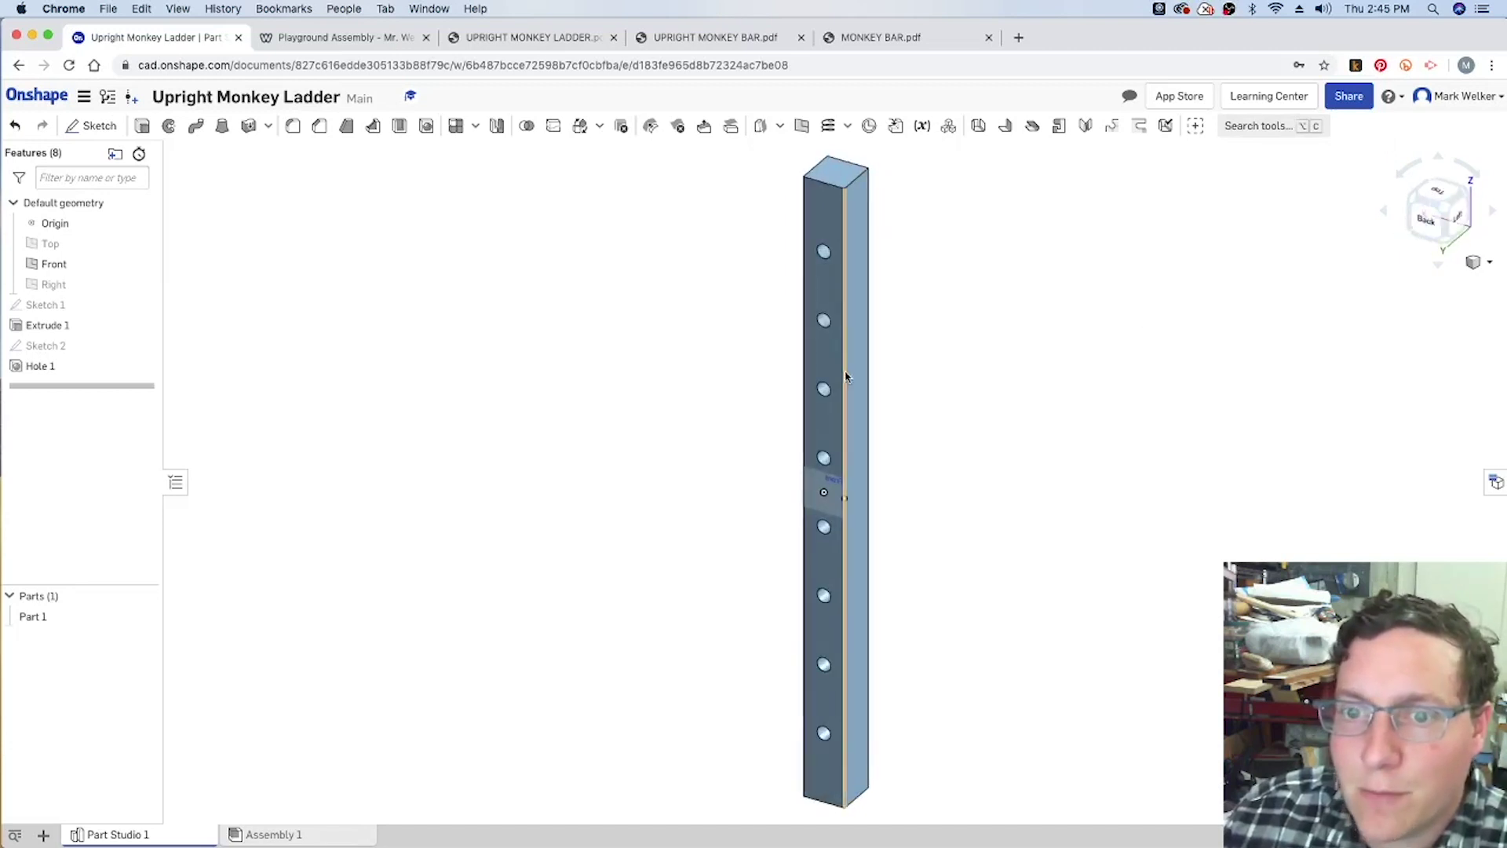
left_click(1464, 195)
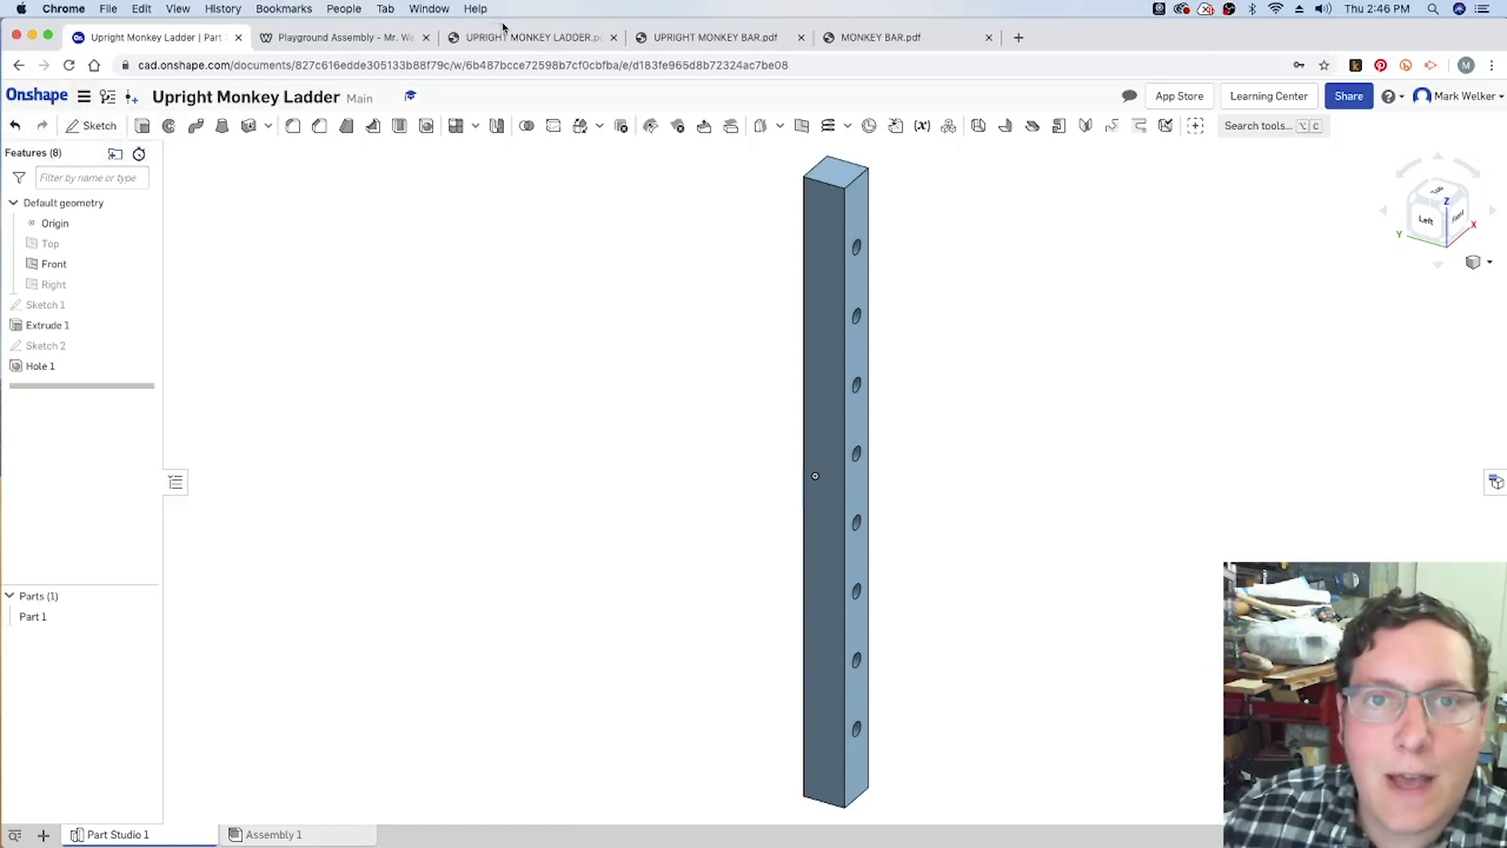
left_click(579, 38)
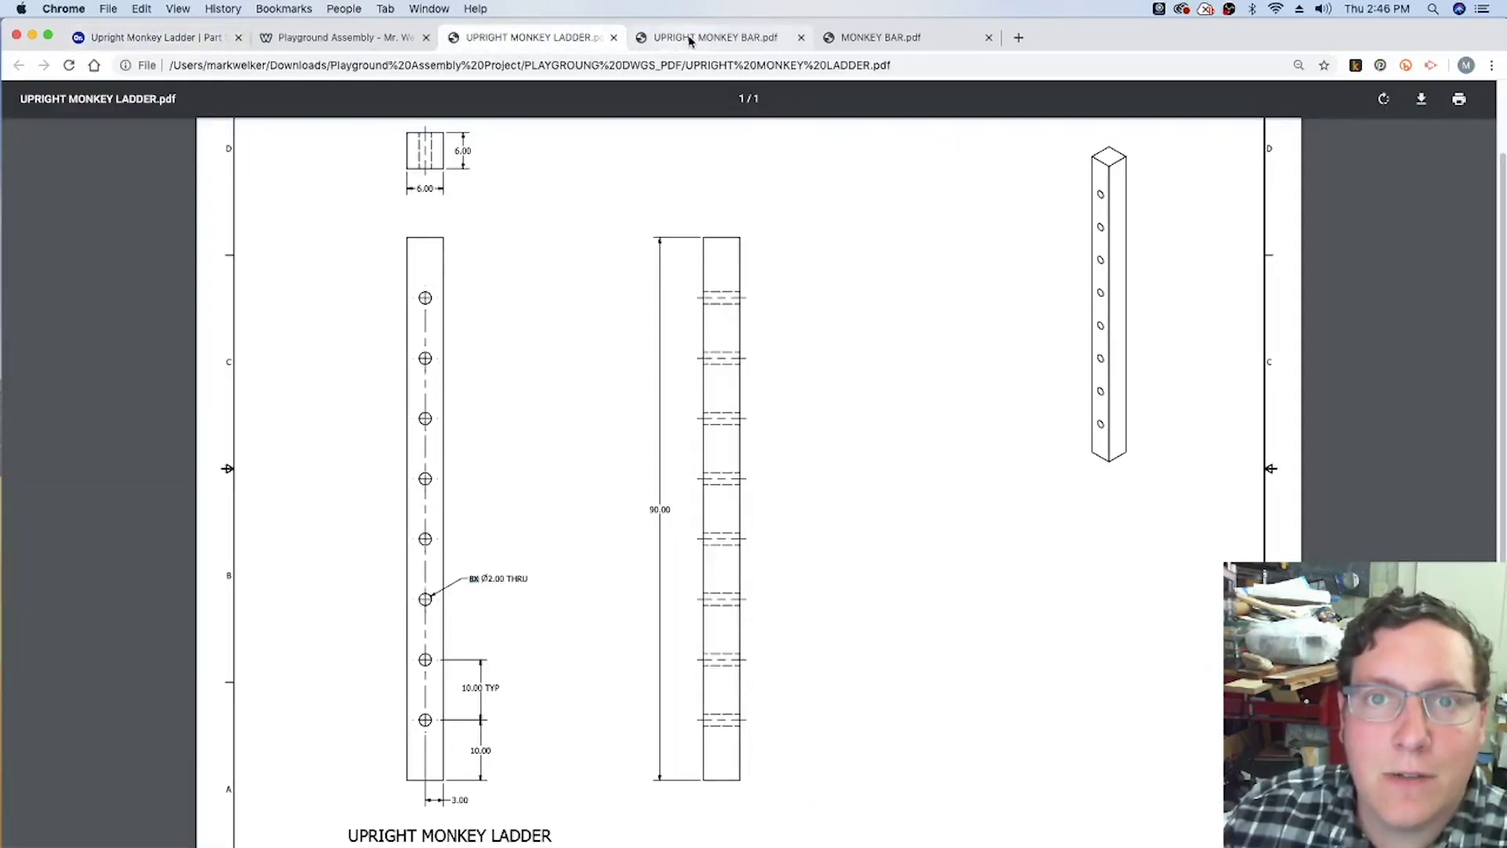
left_click(689, 40)
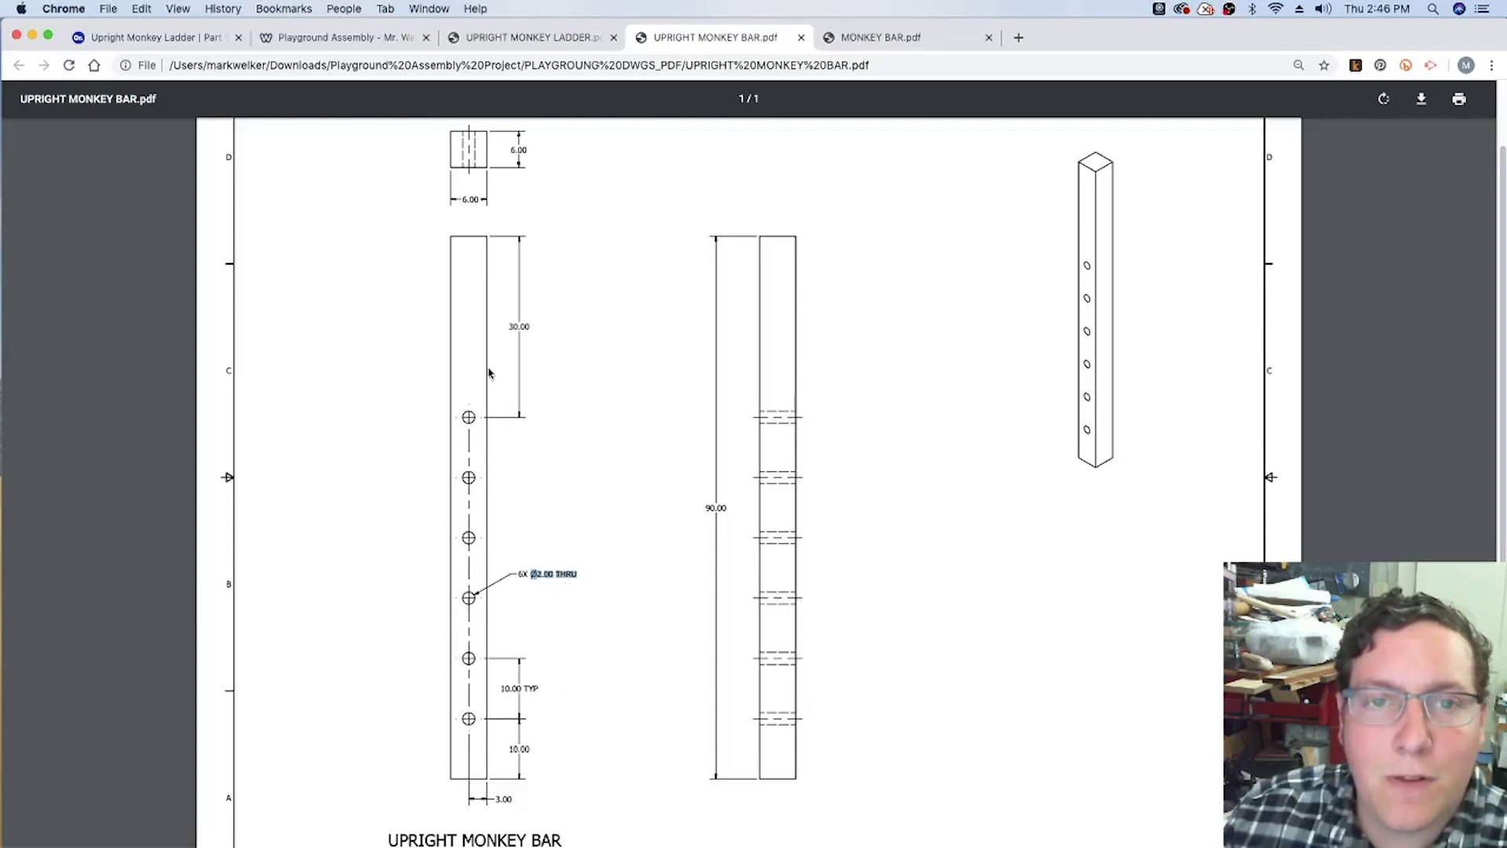
left_click(476, 41)
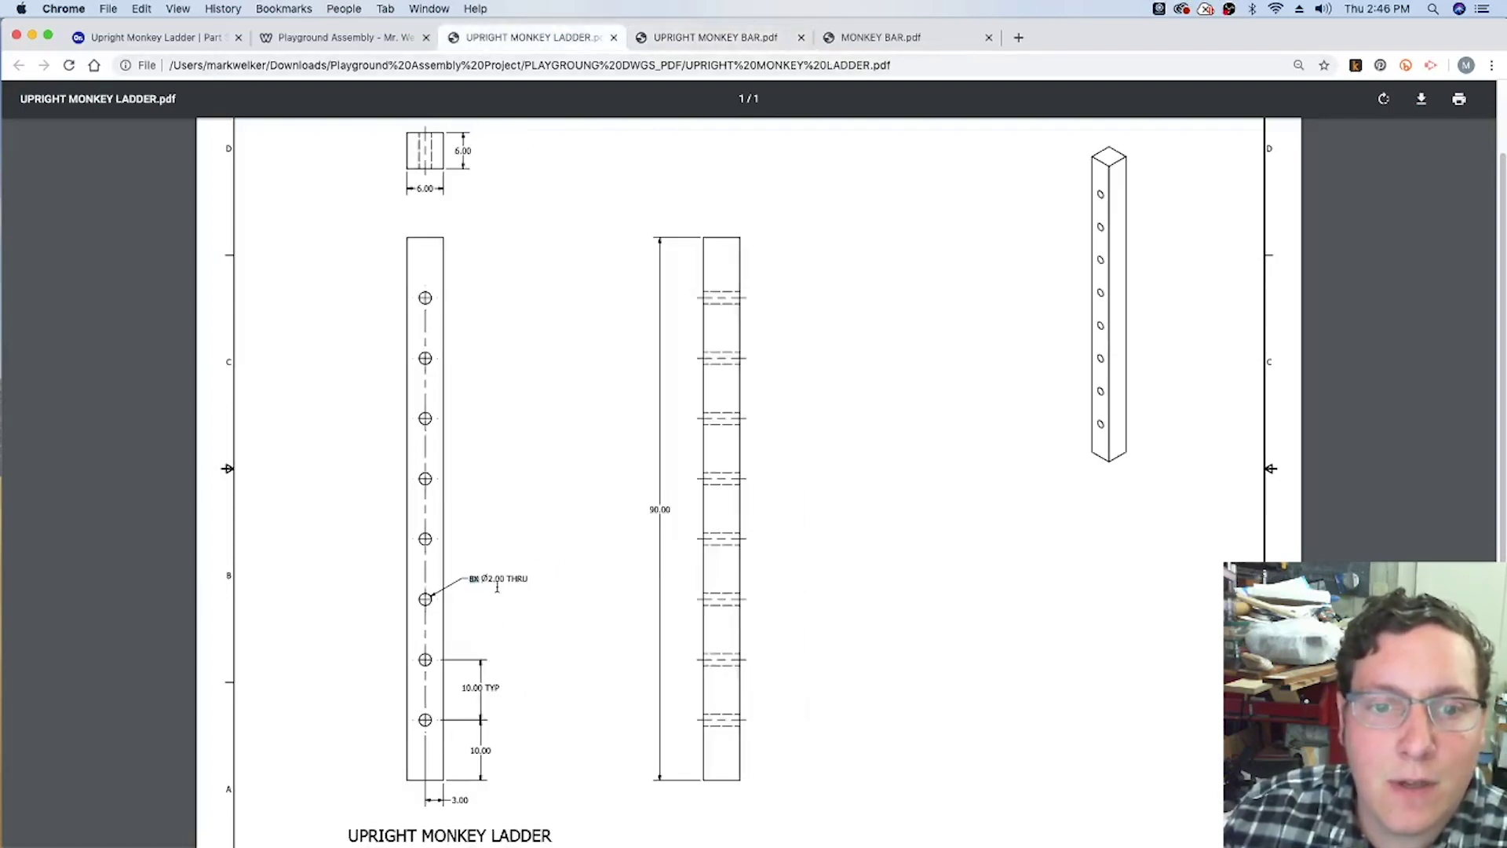
left_click(168, 38)
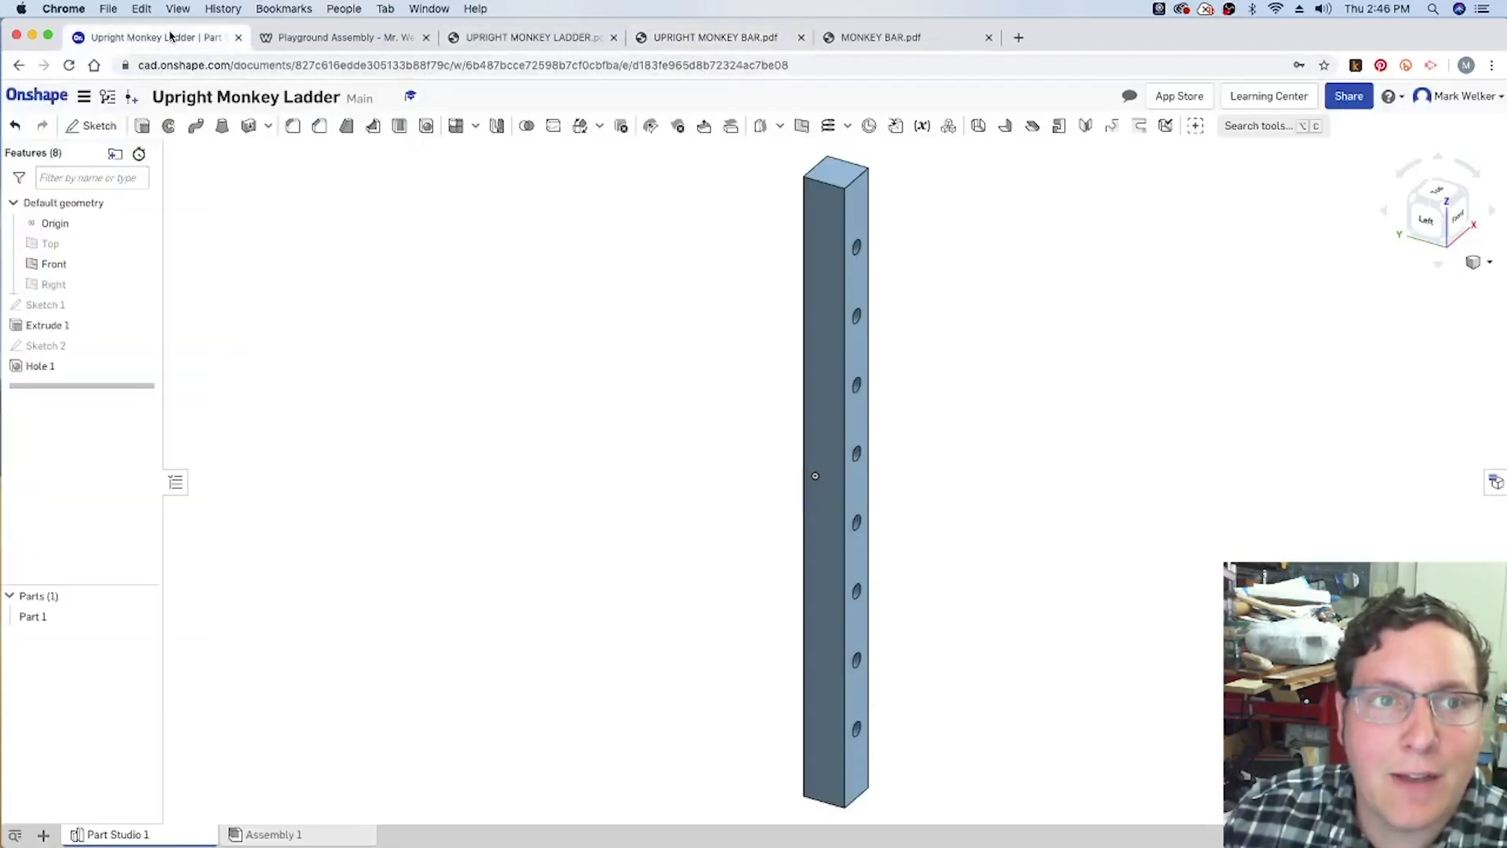
Step: Copy the workspace into a new document, renaming it 'Upright Monkey Bar'
left_click(84, 102)
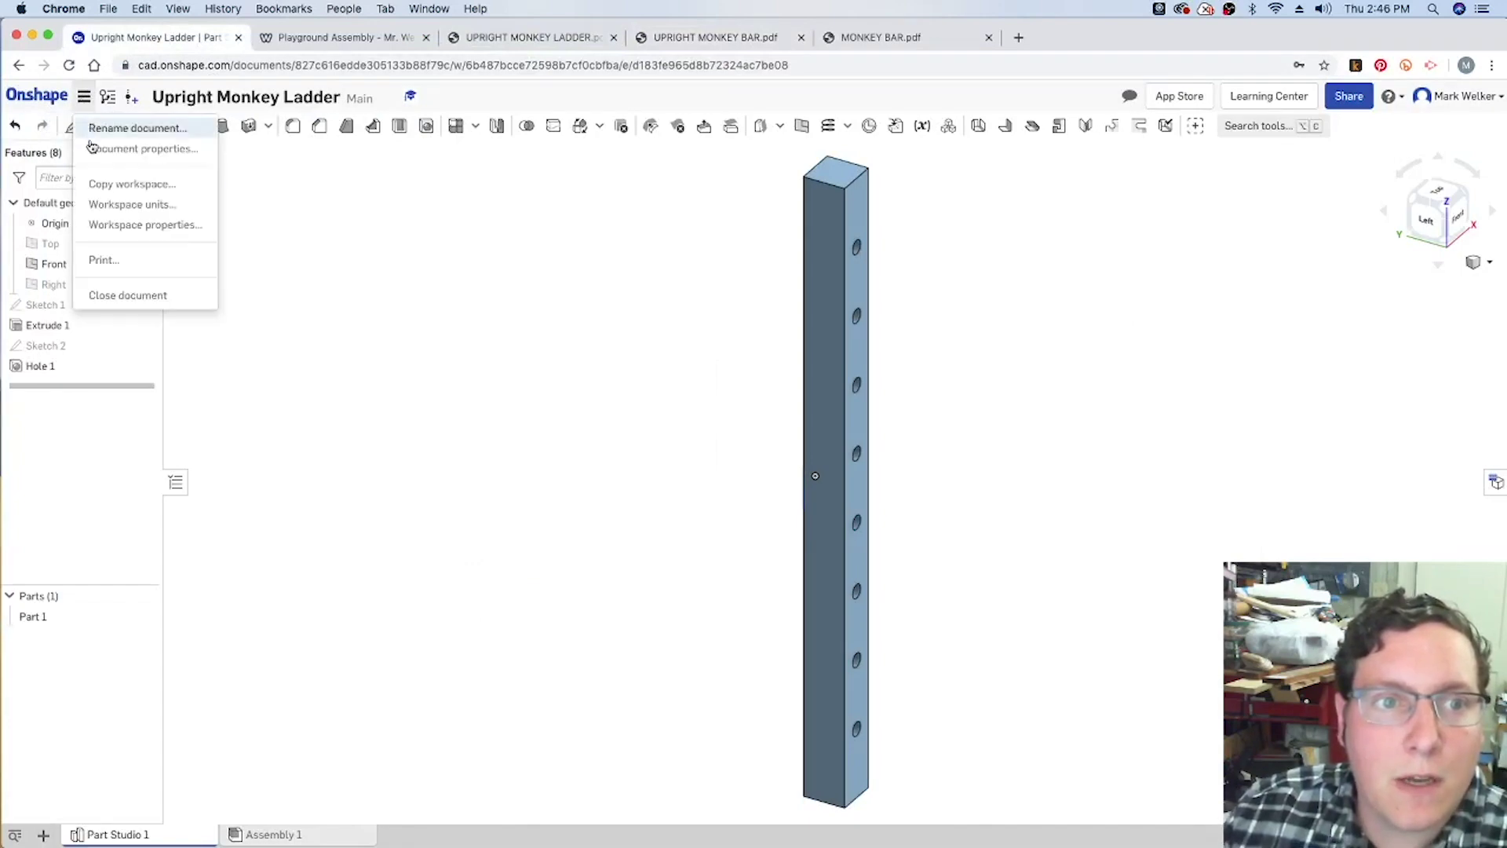
left_click(121, 183)
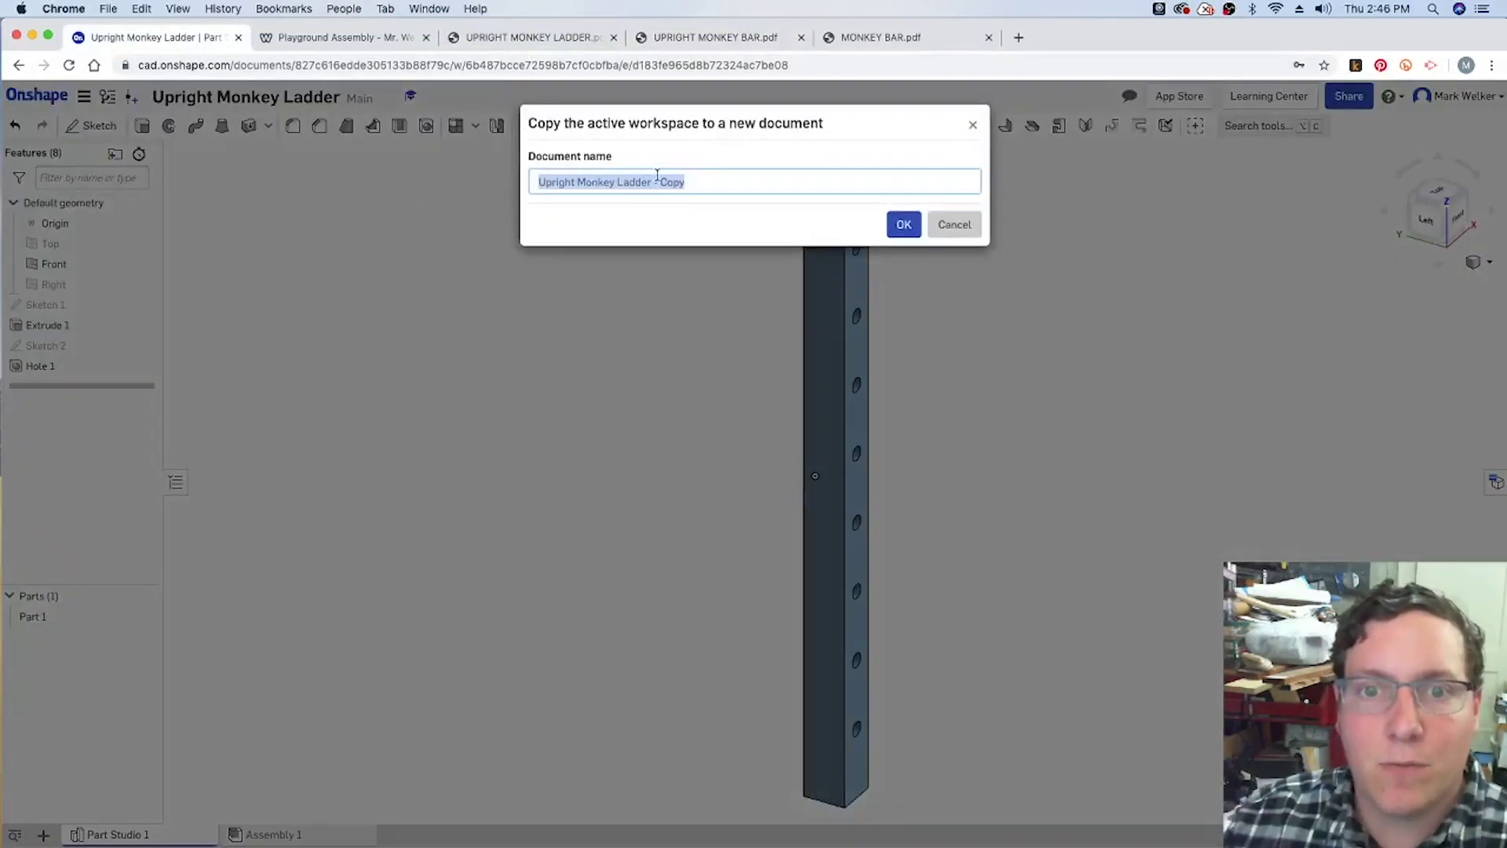
left_click(619, 183)
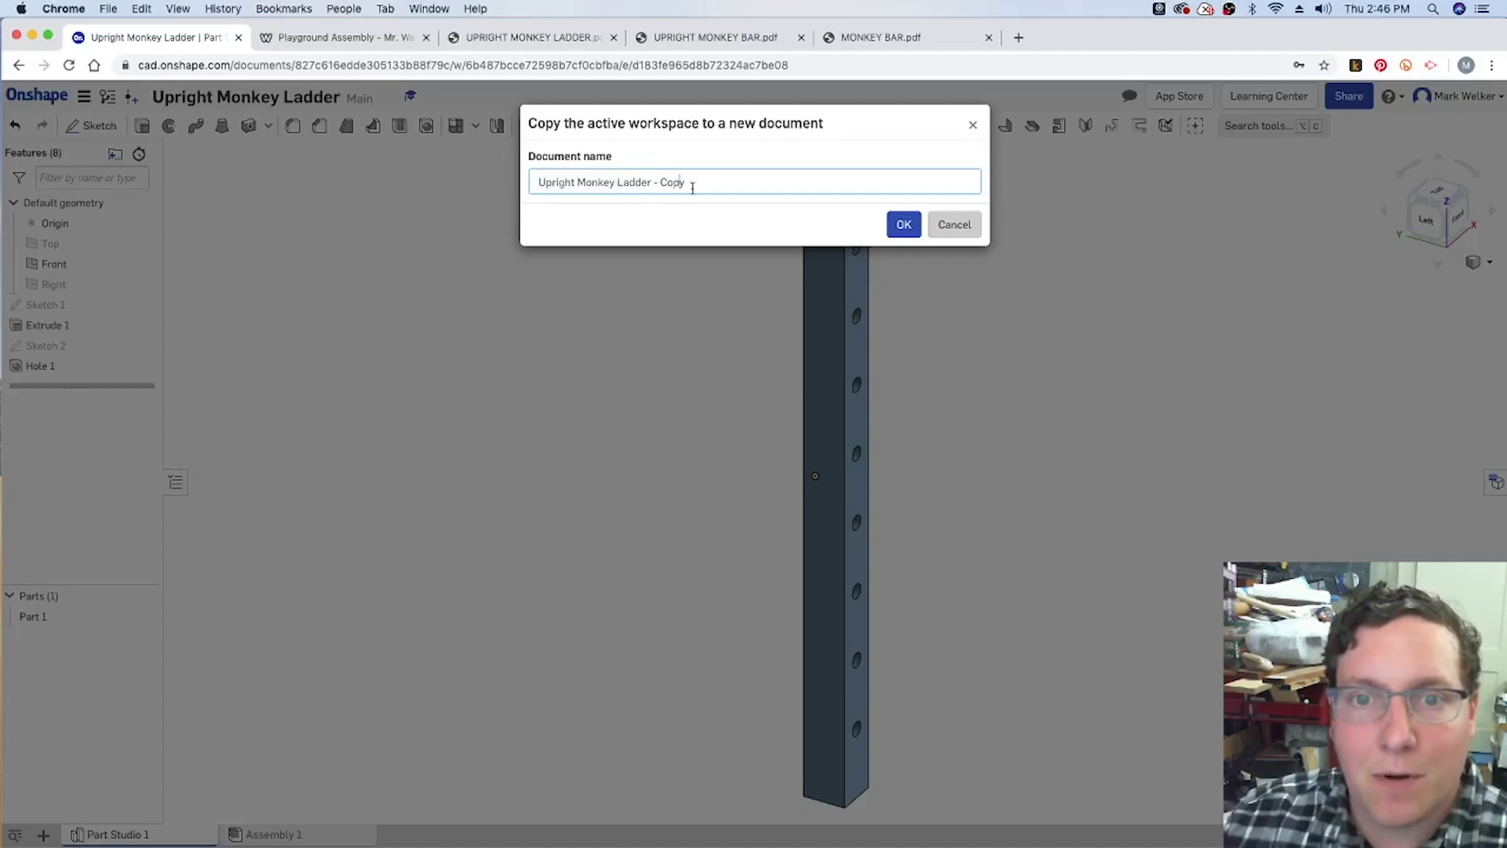
left_click_drag(721, 189, 620, 183)
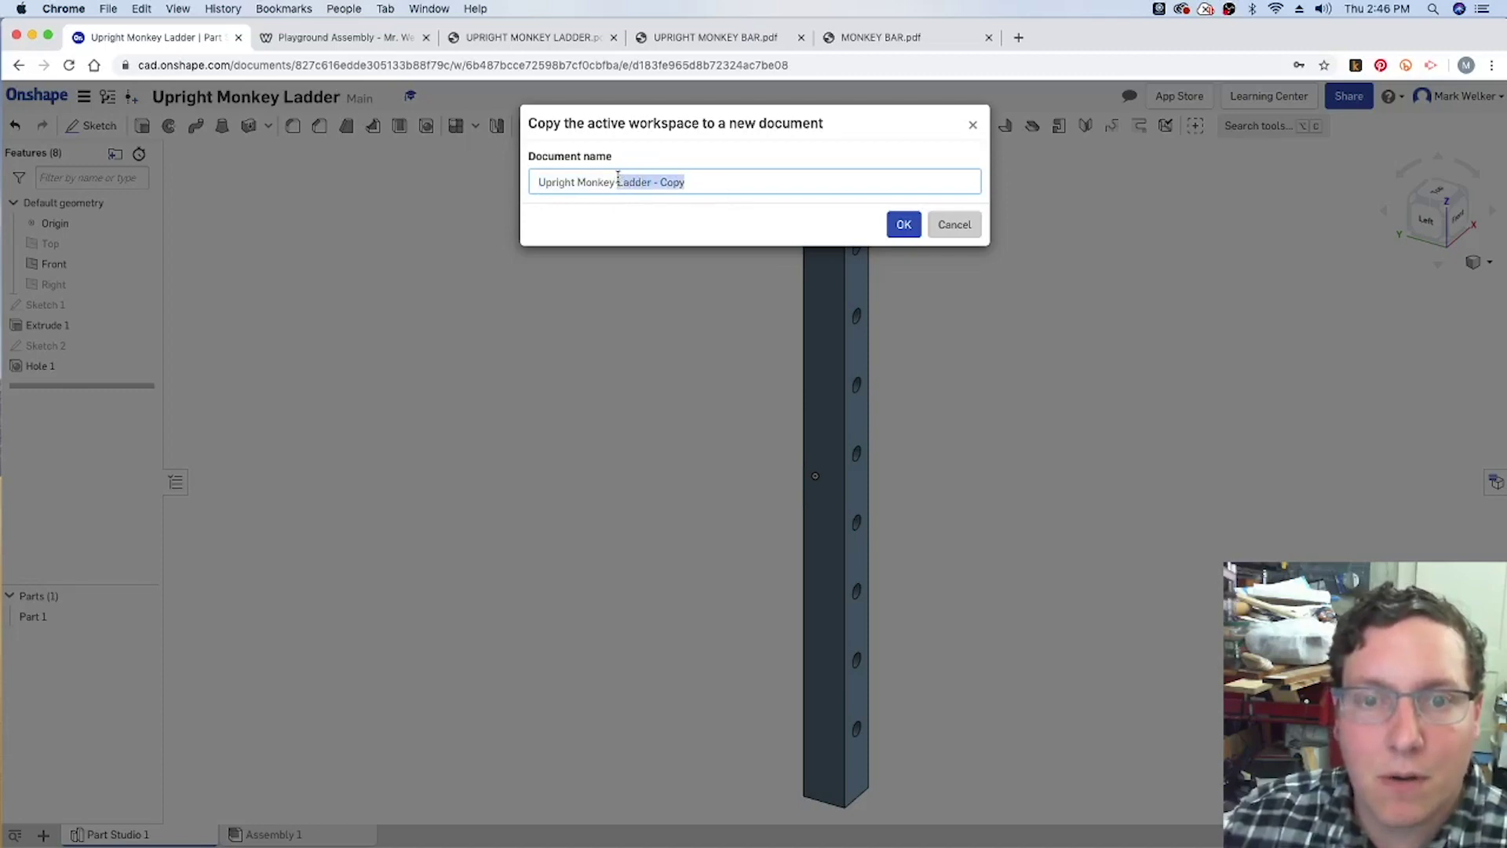
type("Bar")
key("Return")
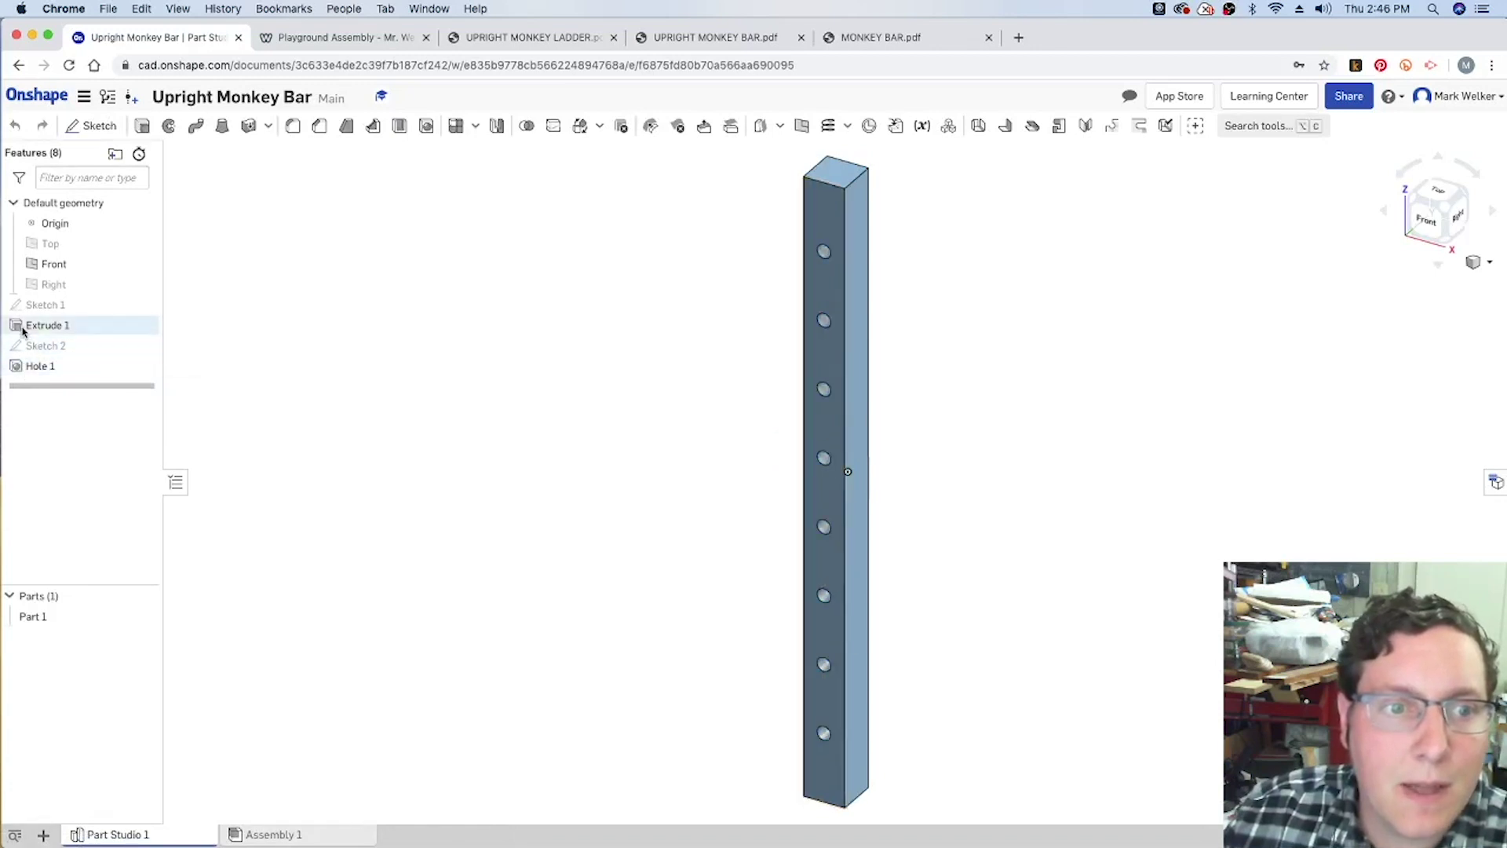
Step: Edit Sketch 2 to change the rung pattern count from 8 to 6
double_click(19, 348)
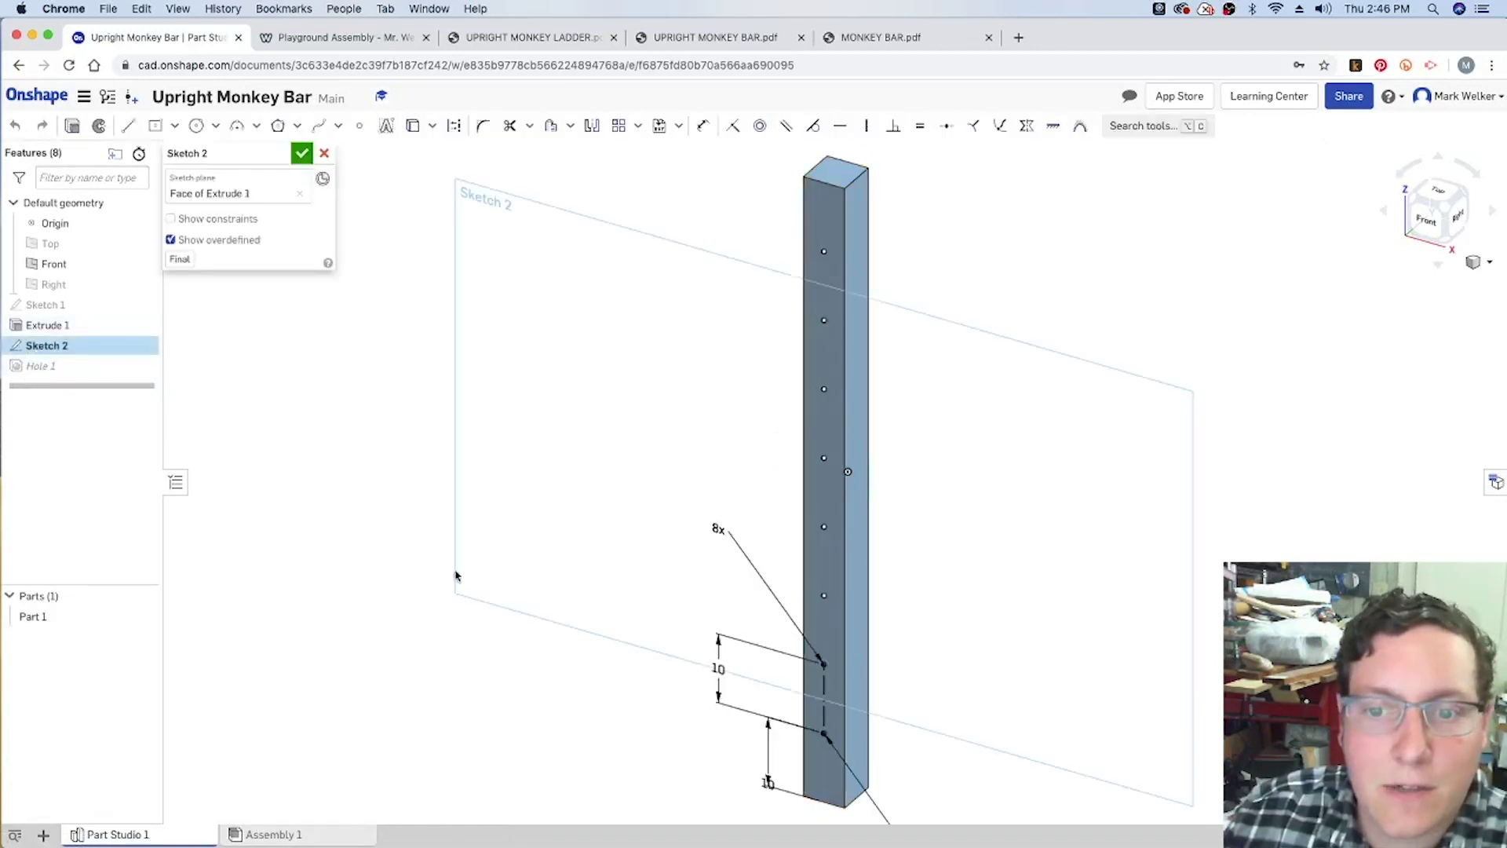
scroll(518, 443, "up", 2)
scroll(609, 511, "down", 3)
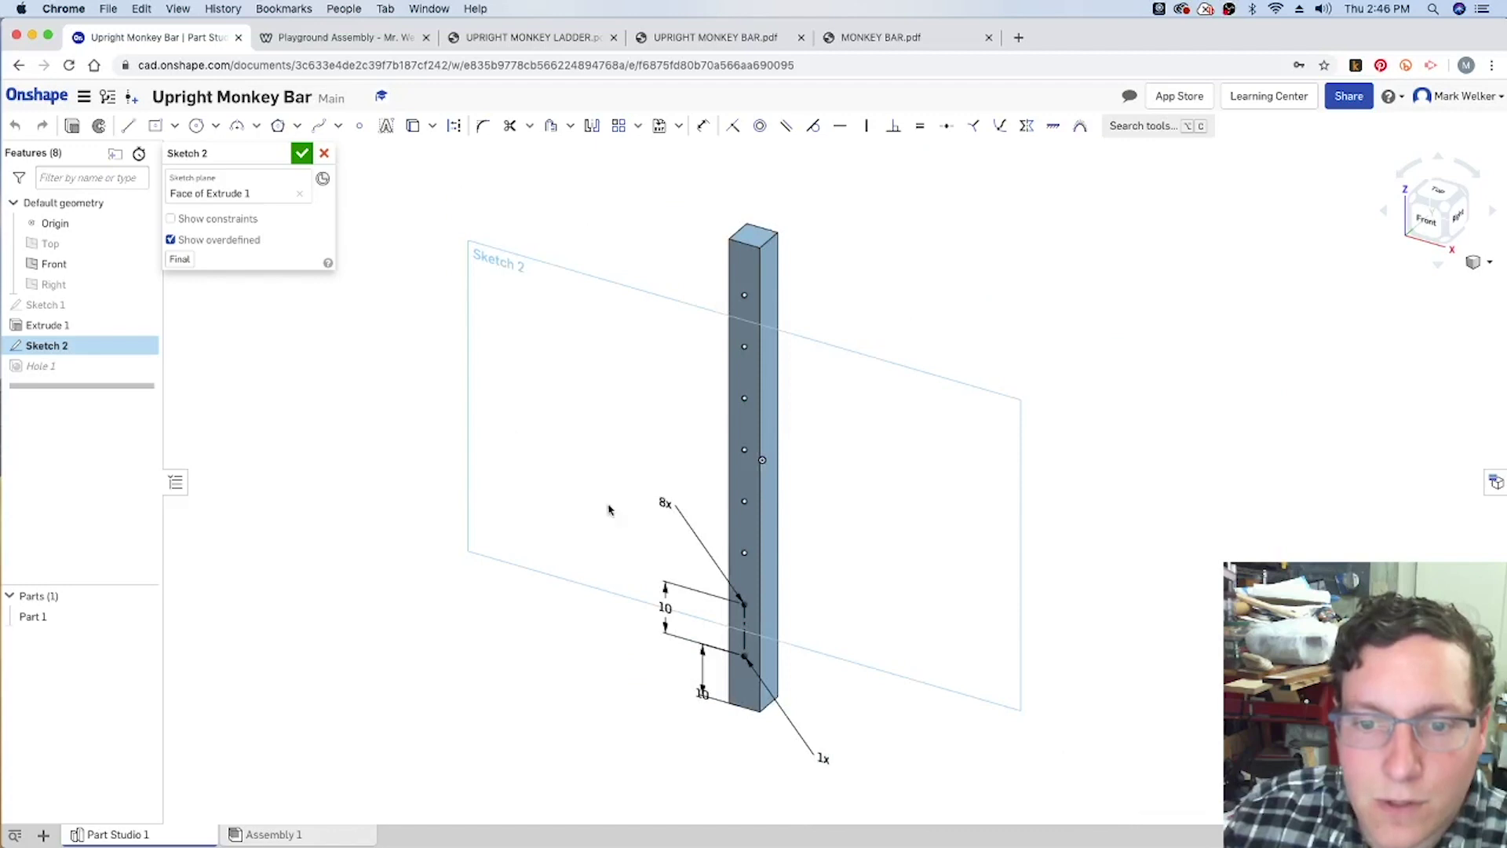
double_click(665, 503)
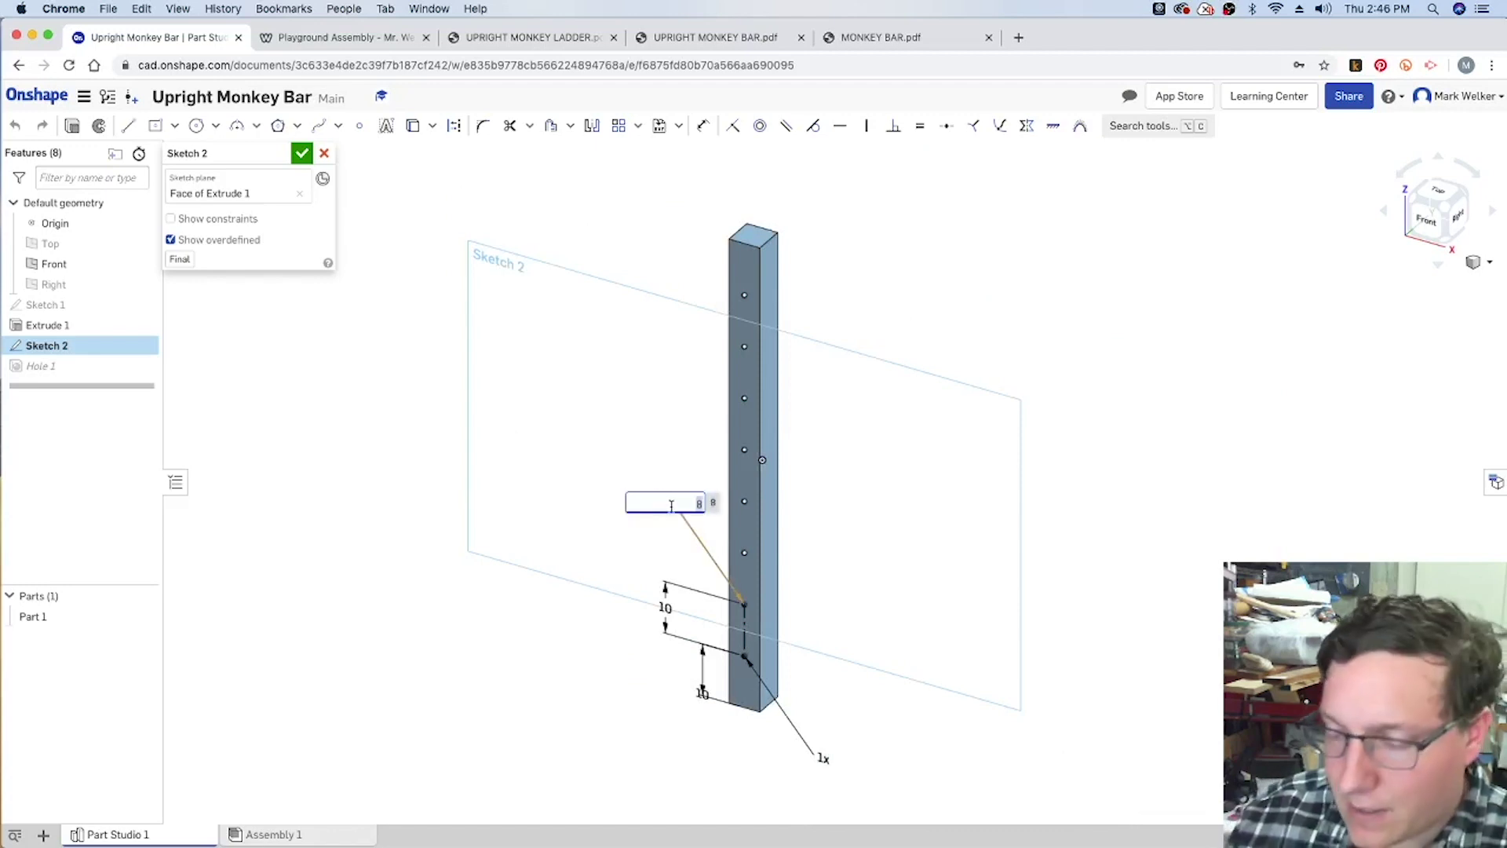
type("6")
key("Return")
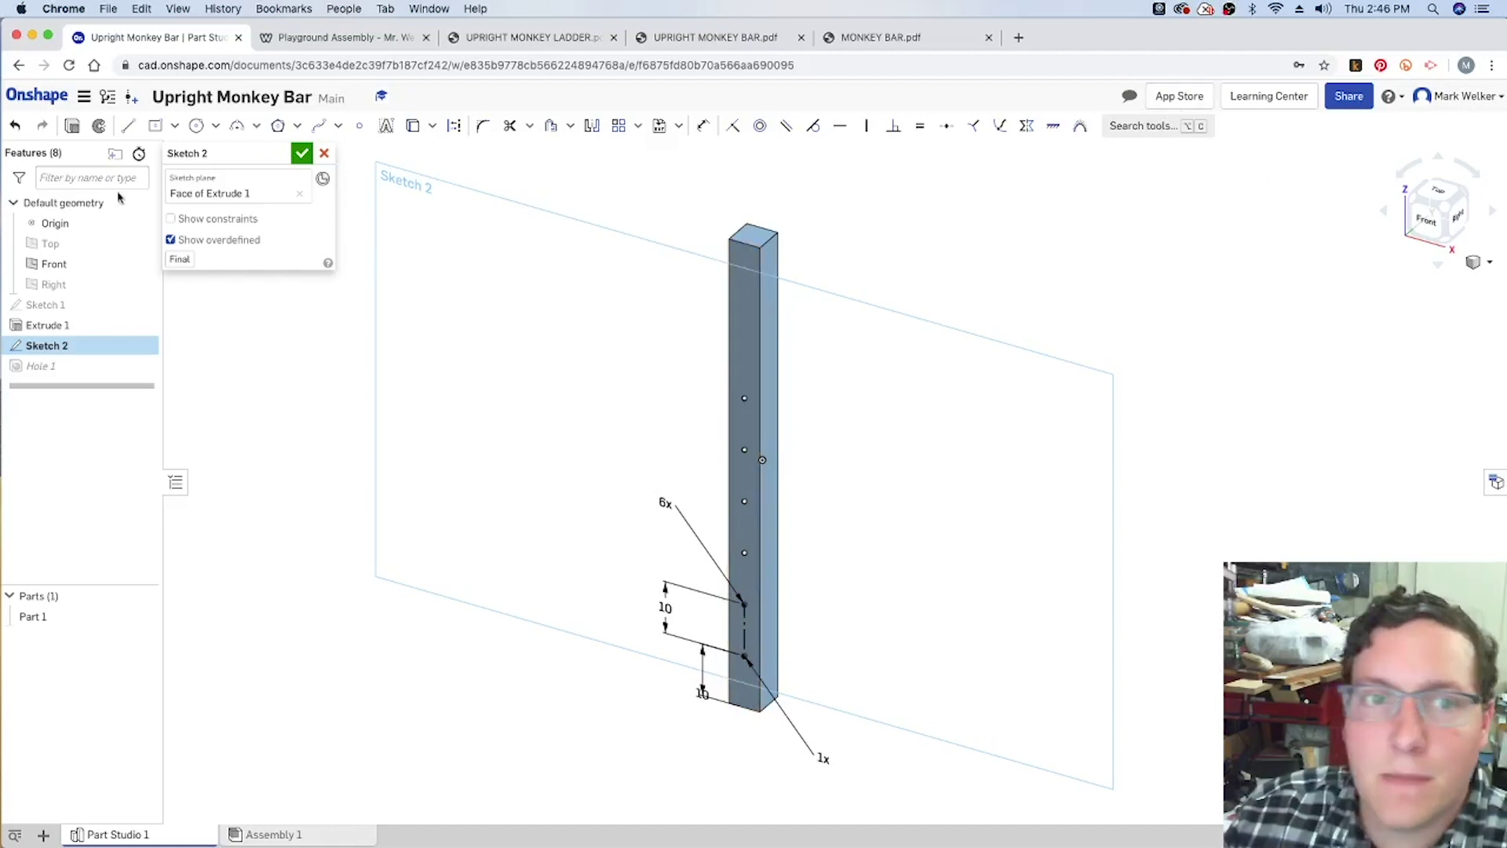
left_click(300, 154)
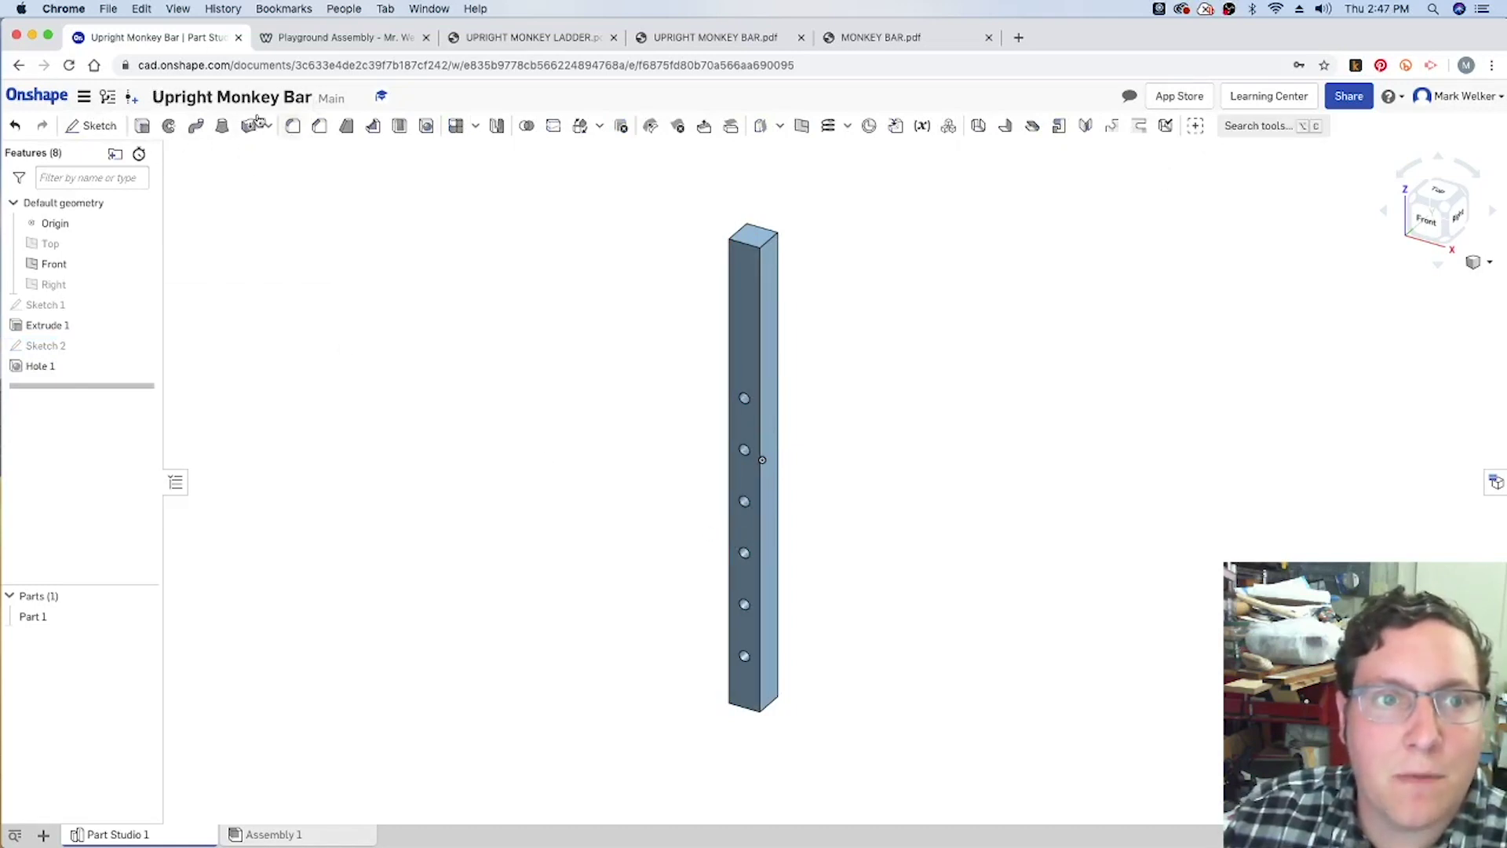
Step: Compare the MONKEY BAR.pdf drawing against the Upright Monkey Bar part, ending back in Onshape
left_click(899, 39)
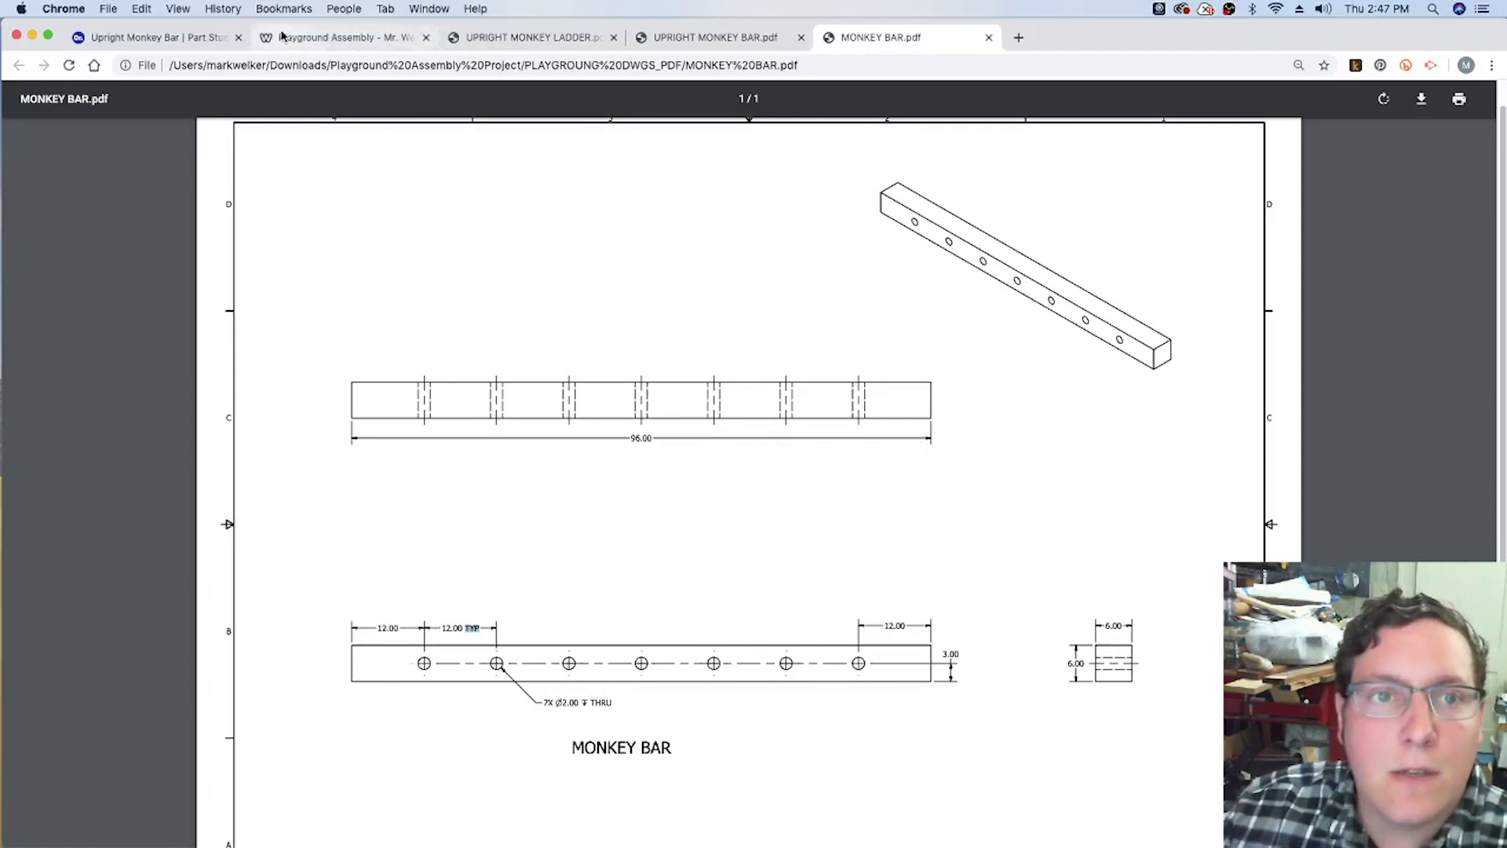
left_click(384, 38)
left_click(185, 37)
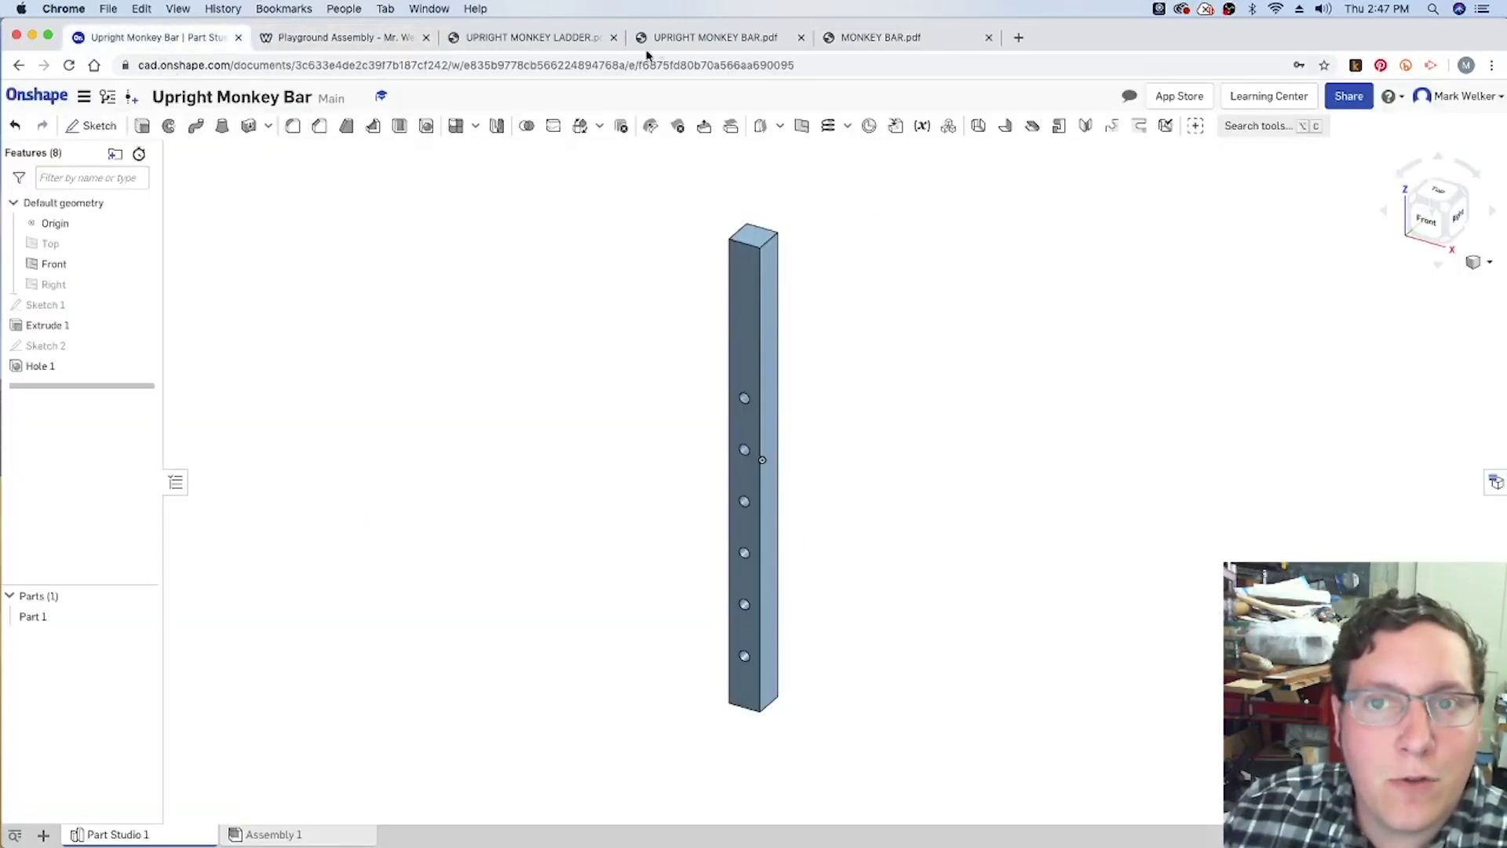
left_click(837, 37)
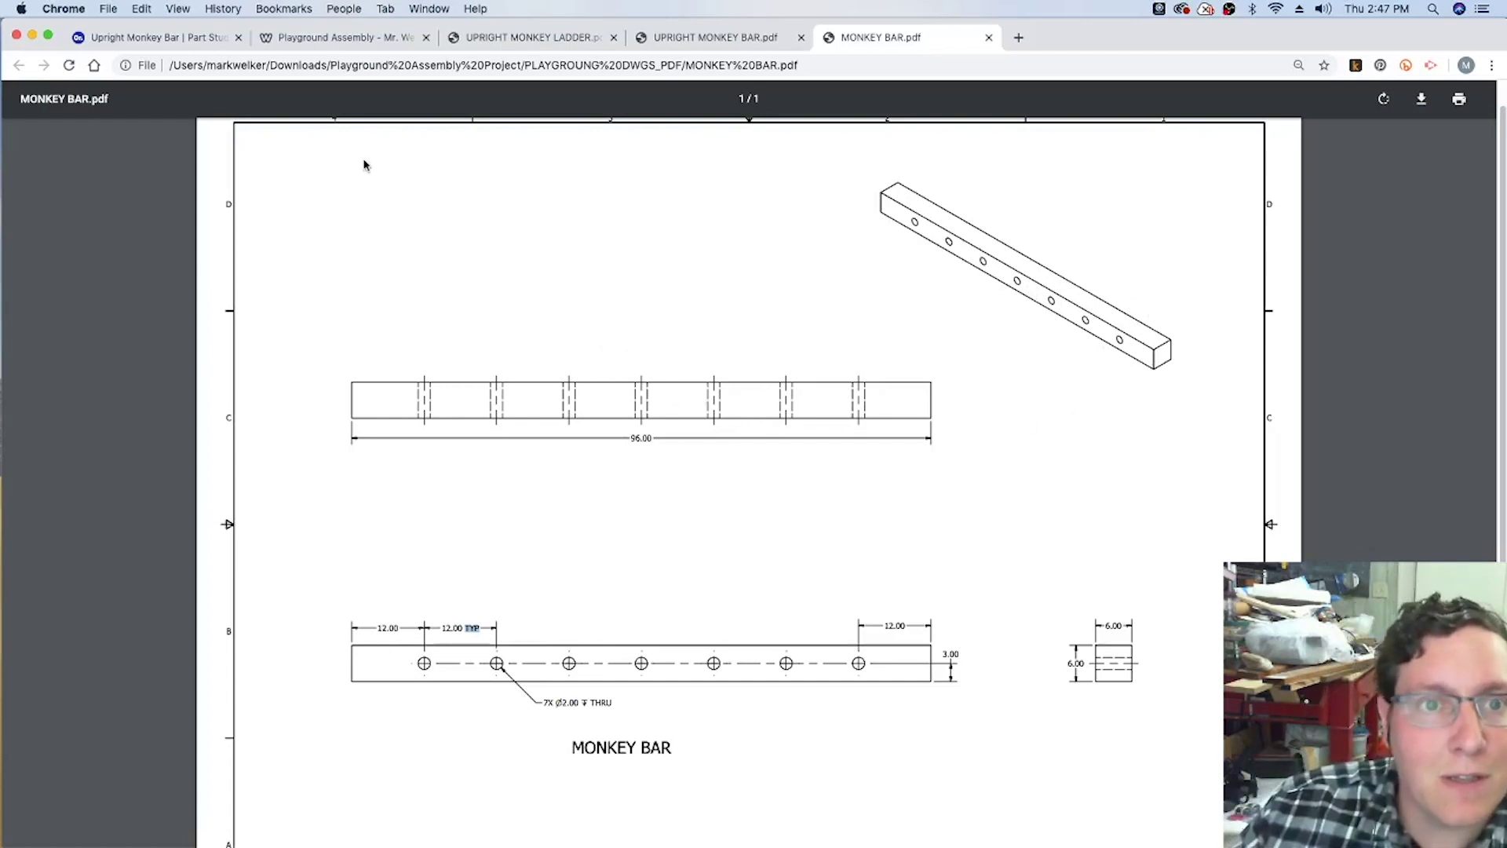
left_click(147, 41)
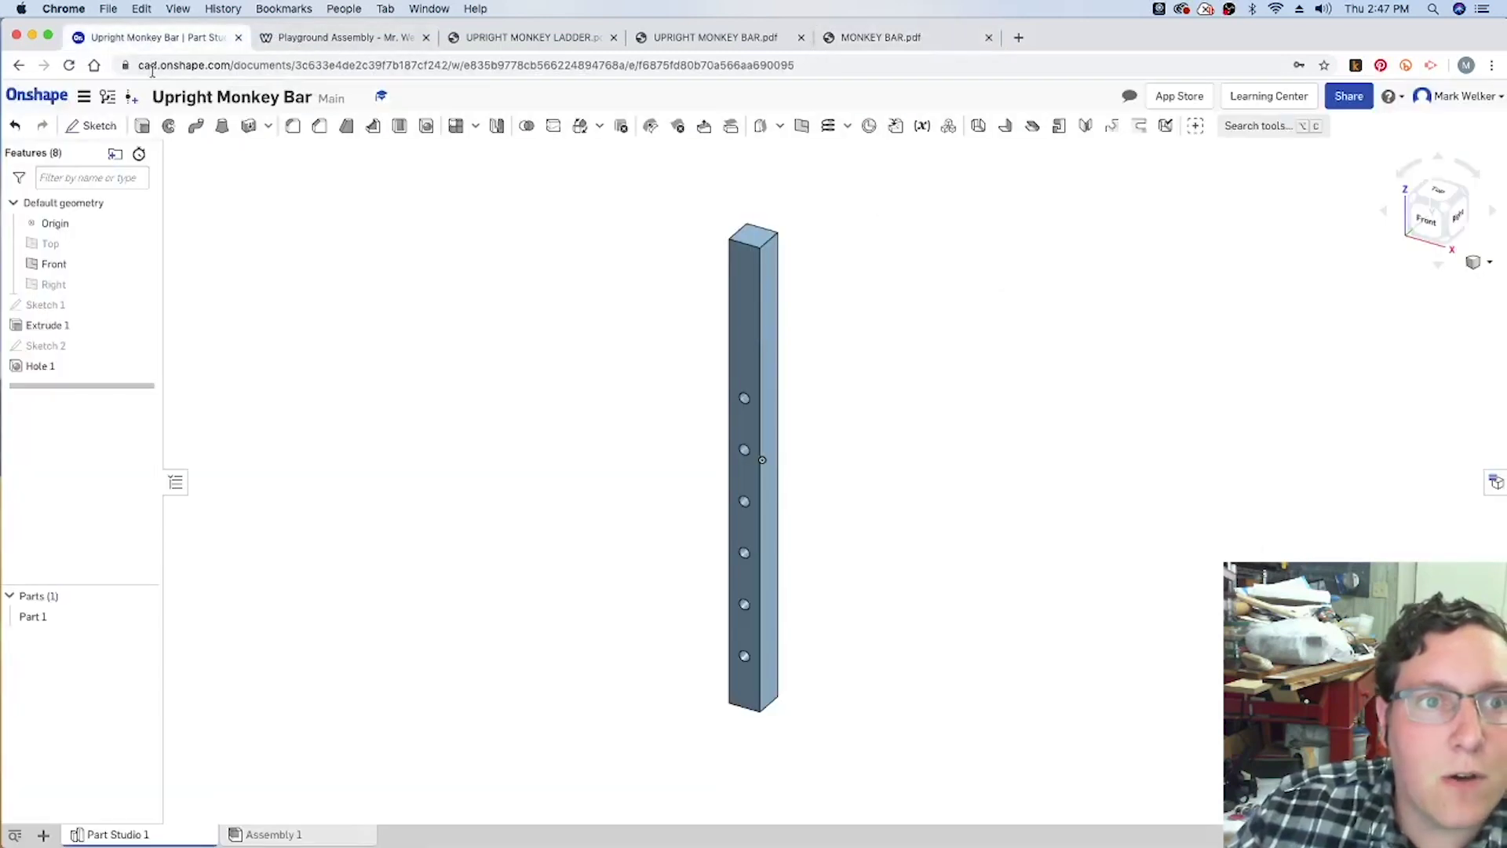
Step: Copy the workspace to a new document, renamed from 'Upright Monkey Bar - Copy' to 'Monkey Bar'
left_click(84, 95)
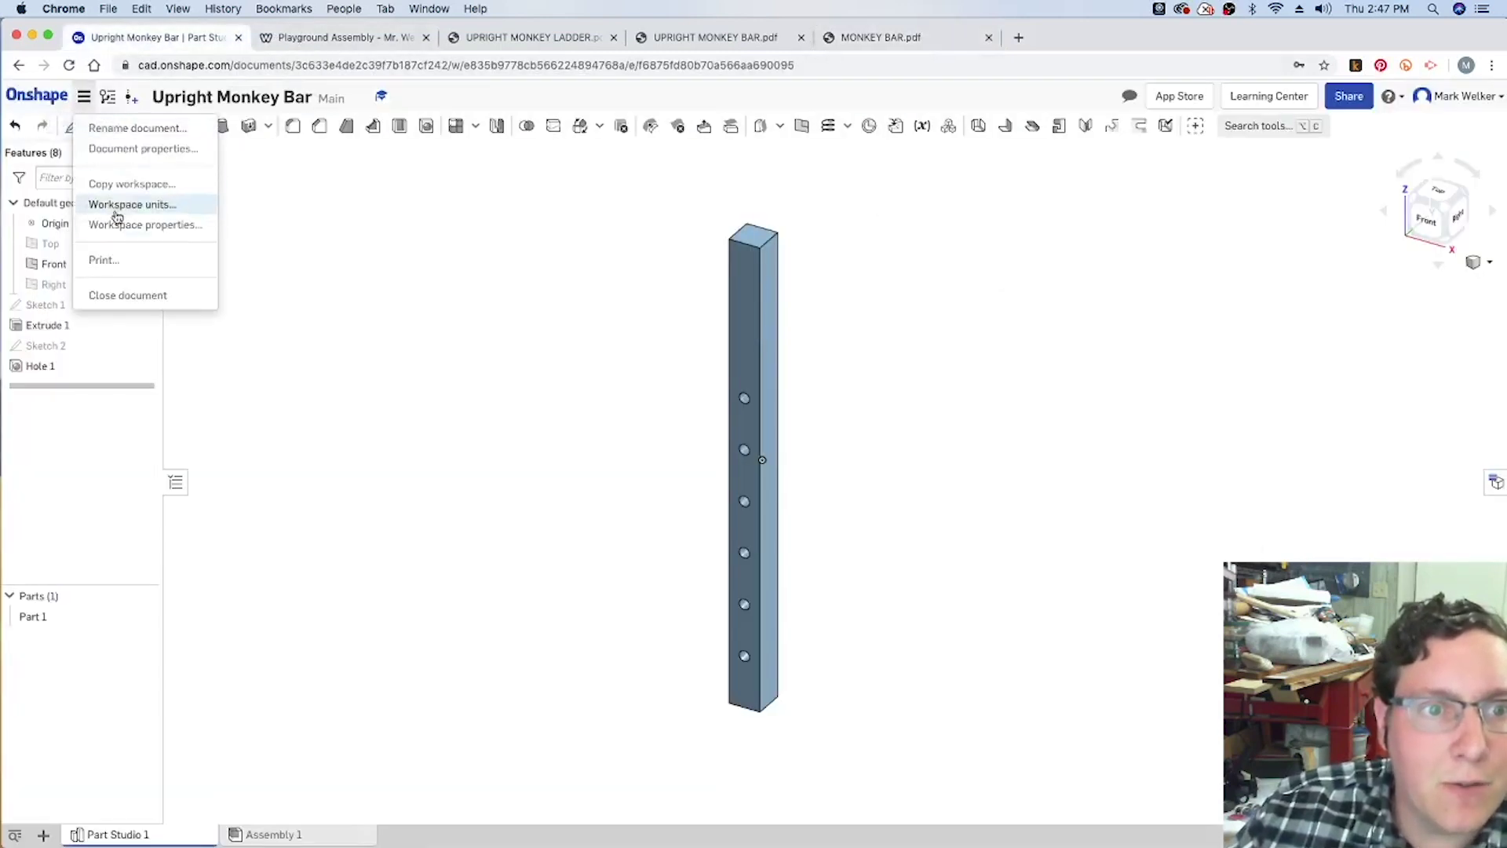
left_click(127, 185)
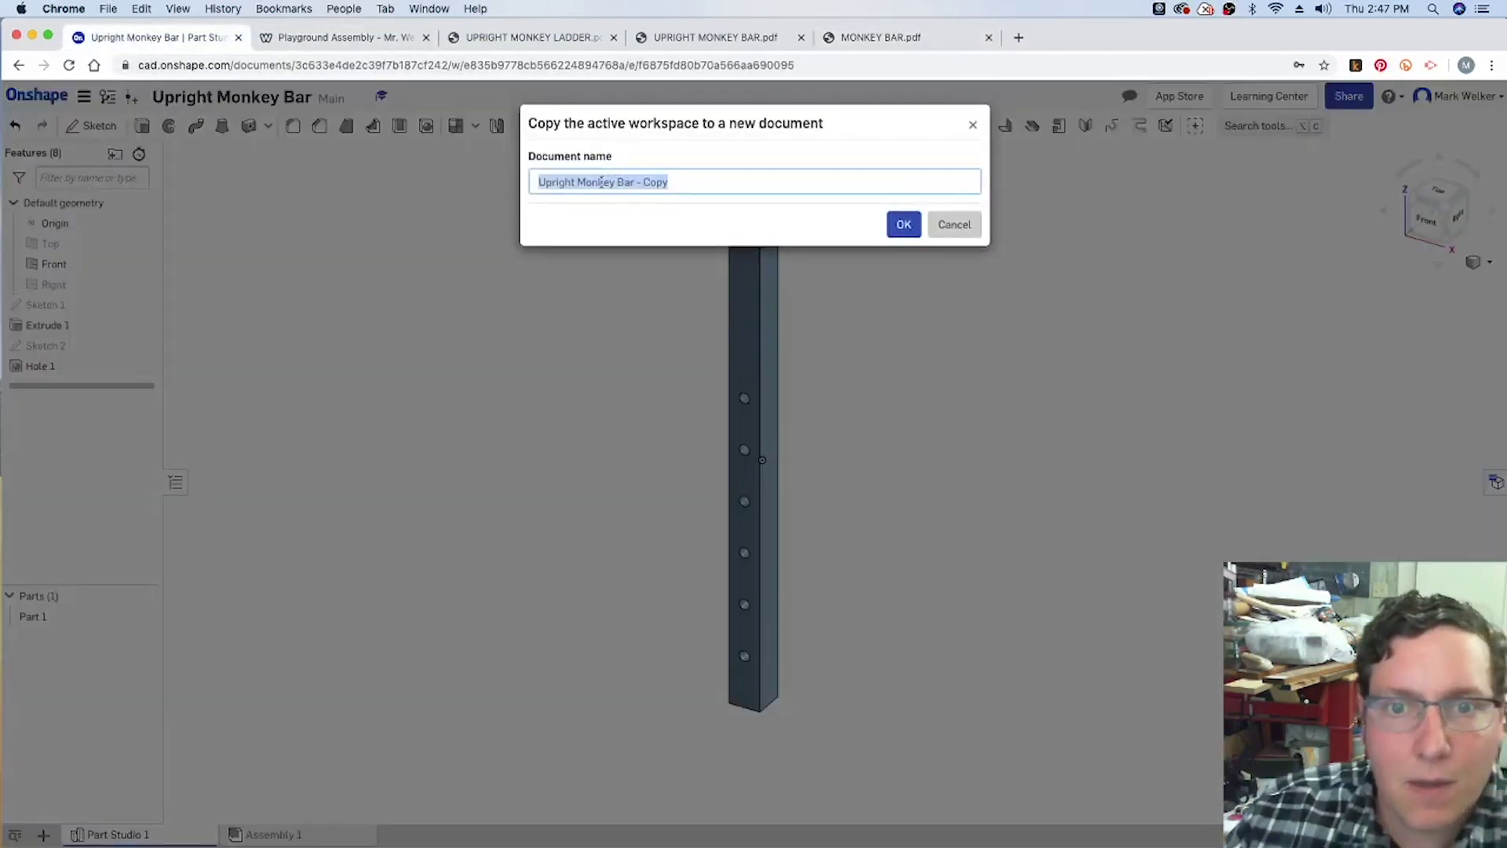
double_click(569, 182)
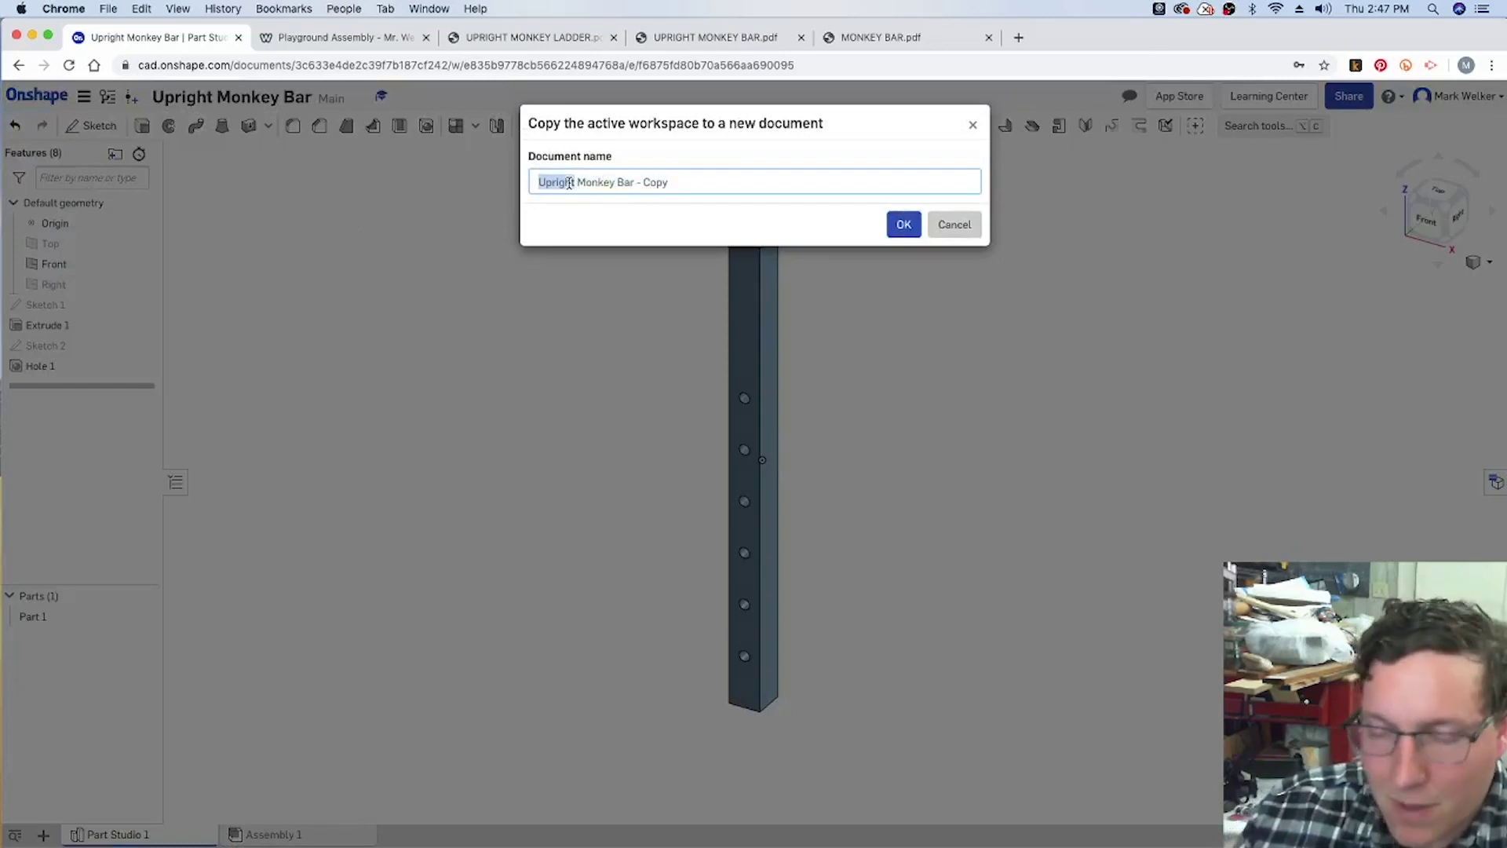
key("BackSpace")
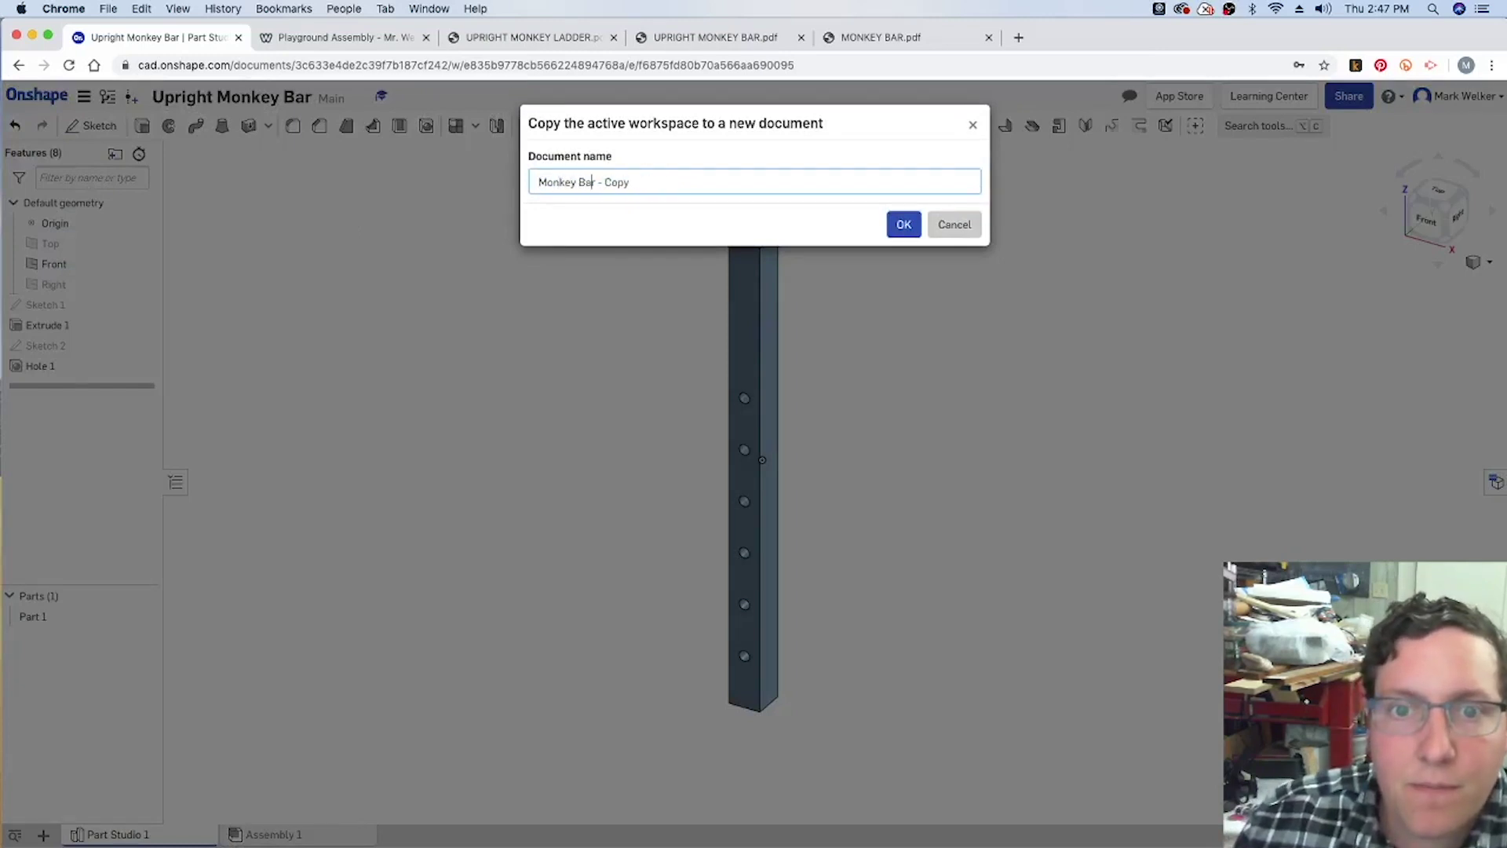
key("shift+super+Right")
key("BackSpace")
key("Return")
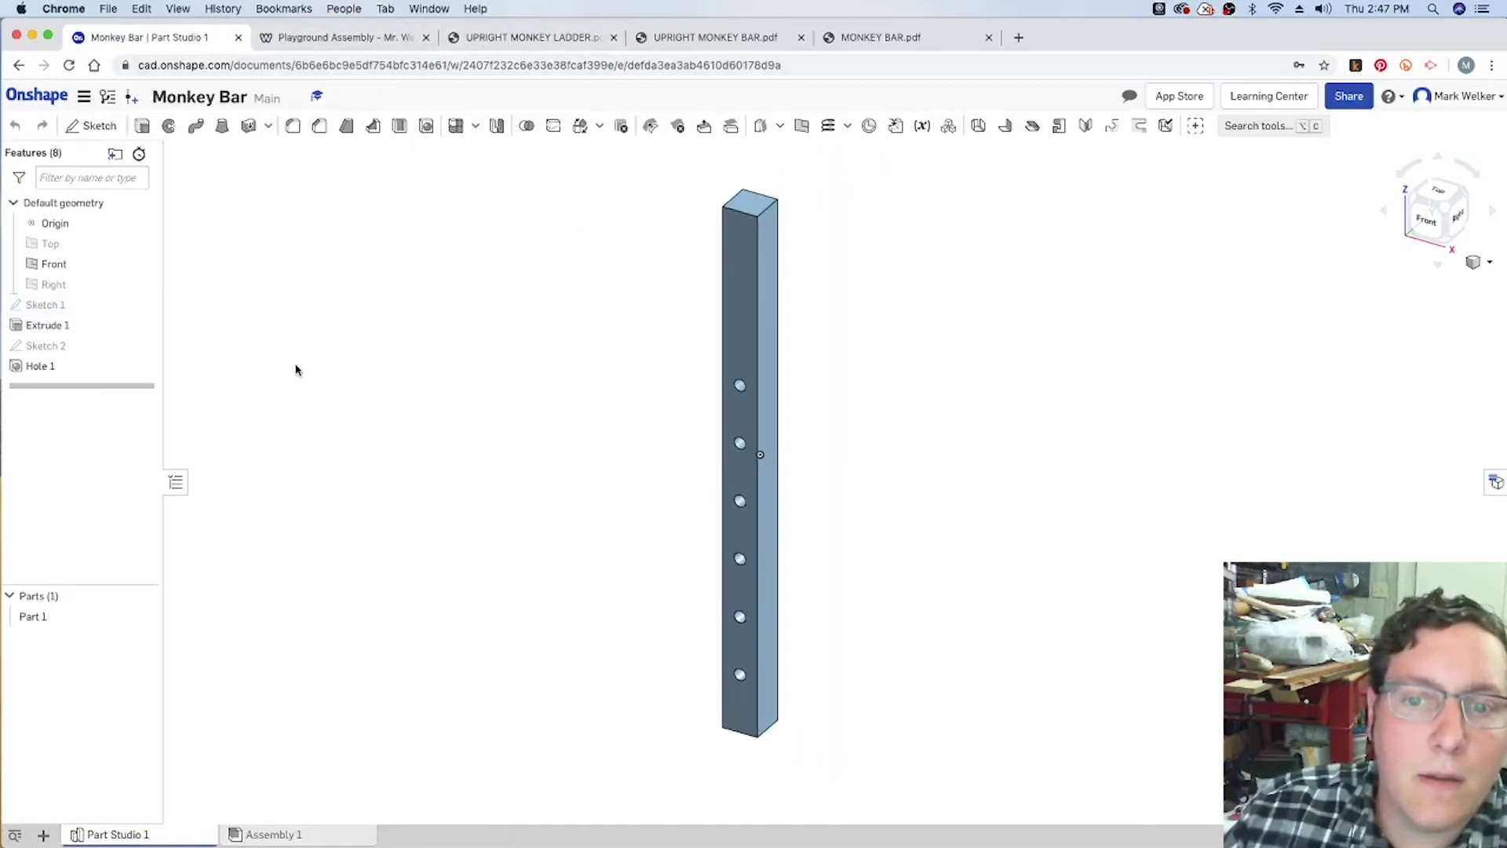
Step: Change Sketch 1's 90 in length dimension to 96 and verify it against the drawing
double_click(31, 308)
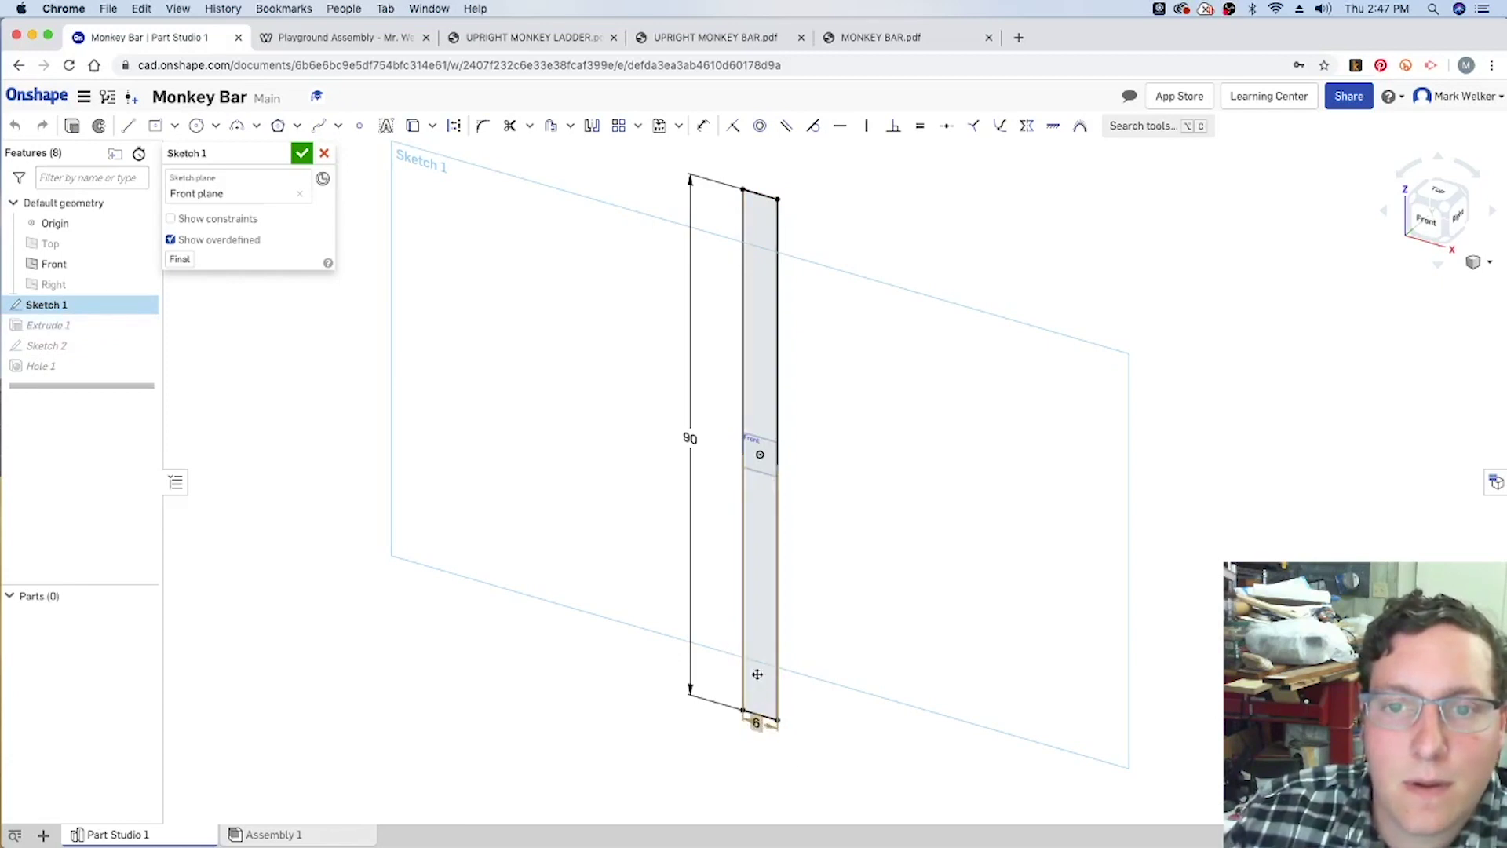
double_click(689, 438)
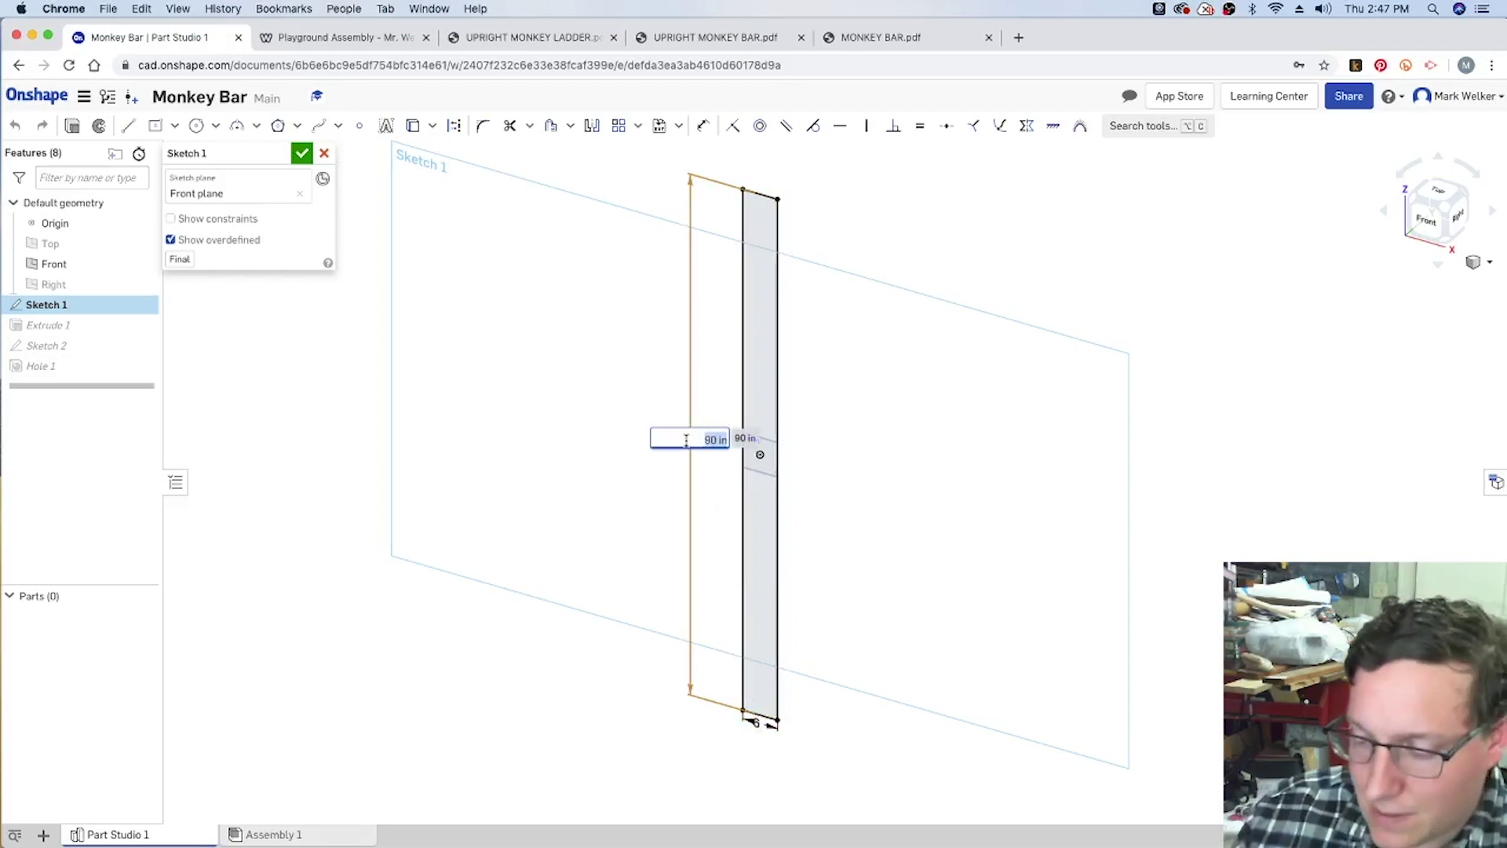
type("96")
key("Return")
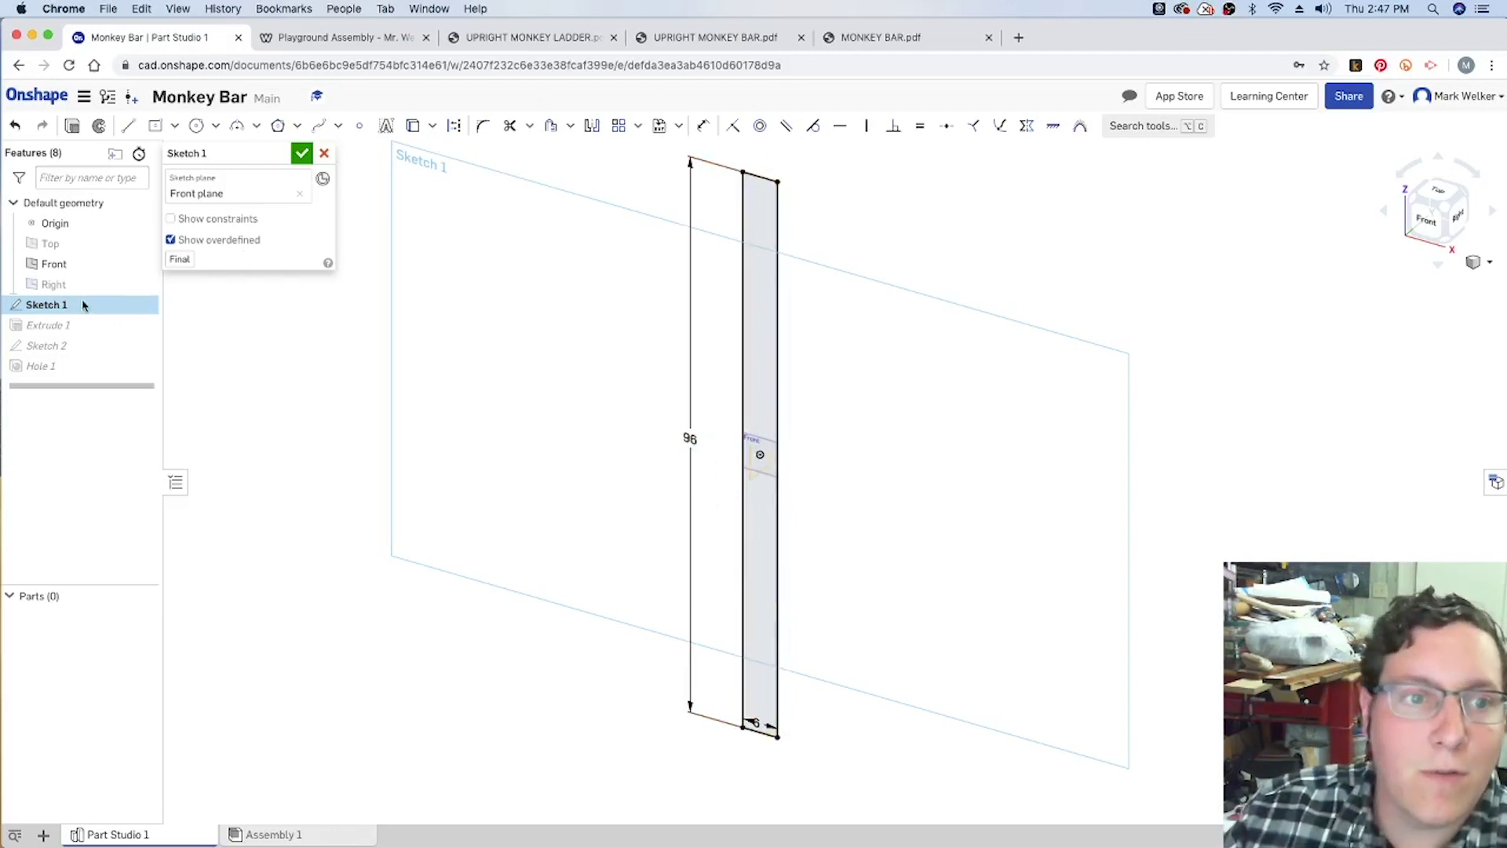
left_click(861, 42)
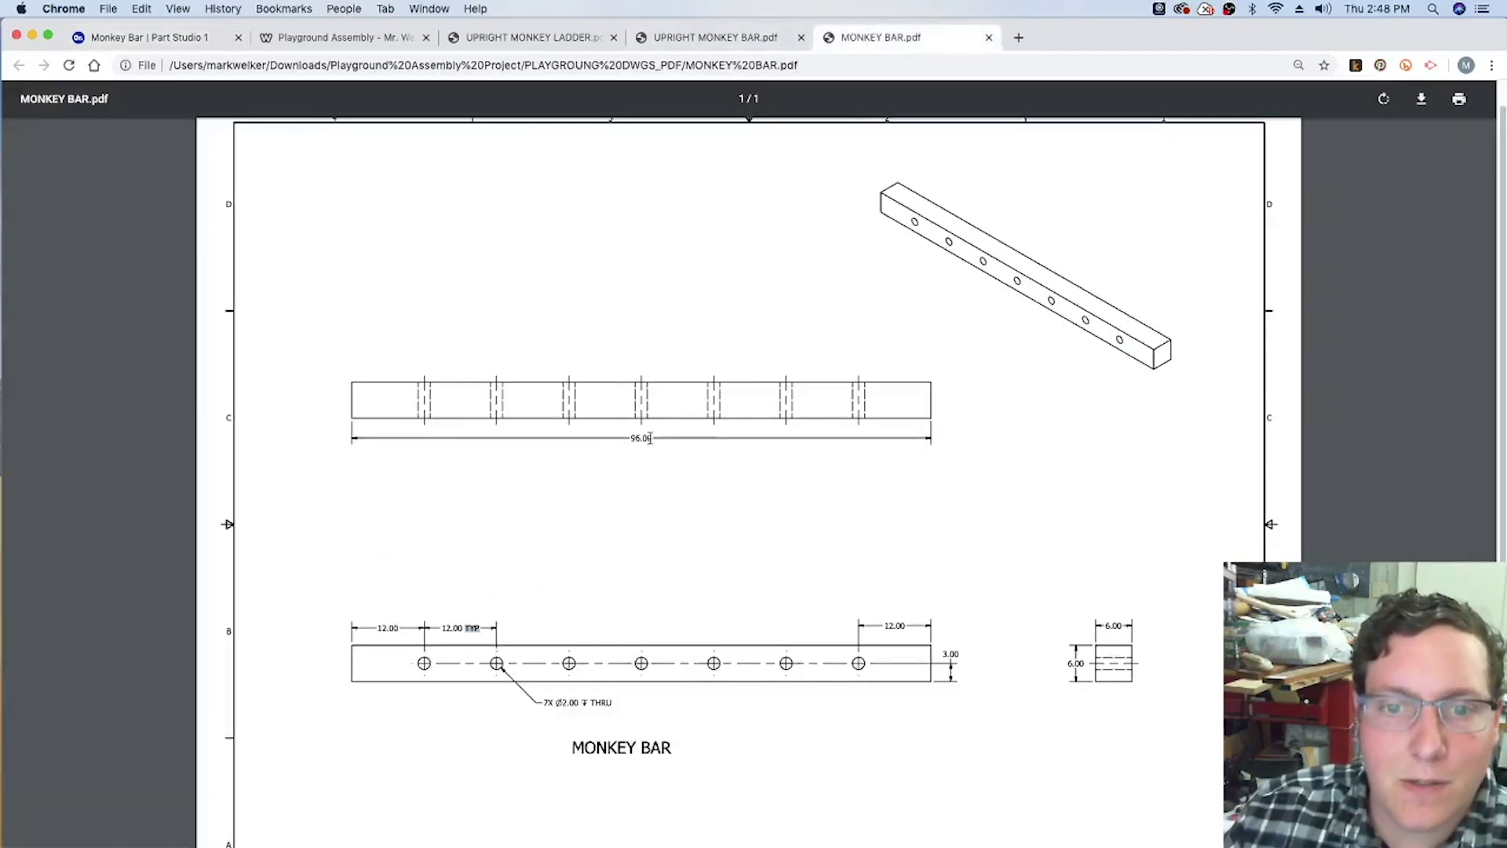
left_click(182, 38)
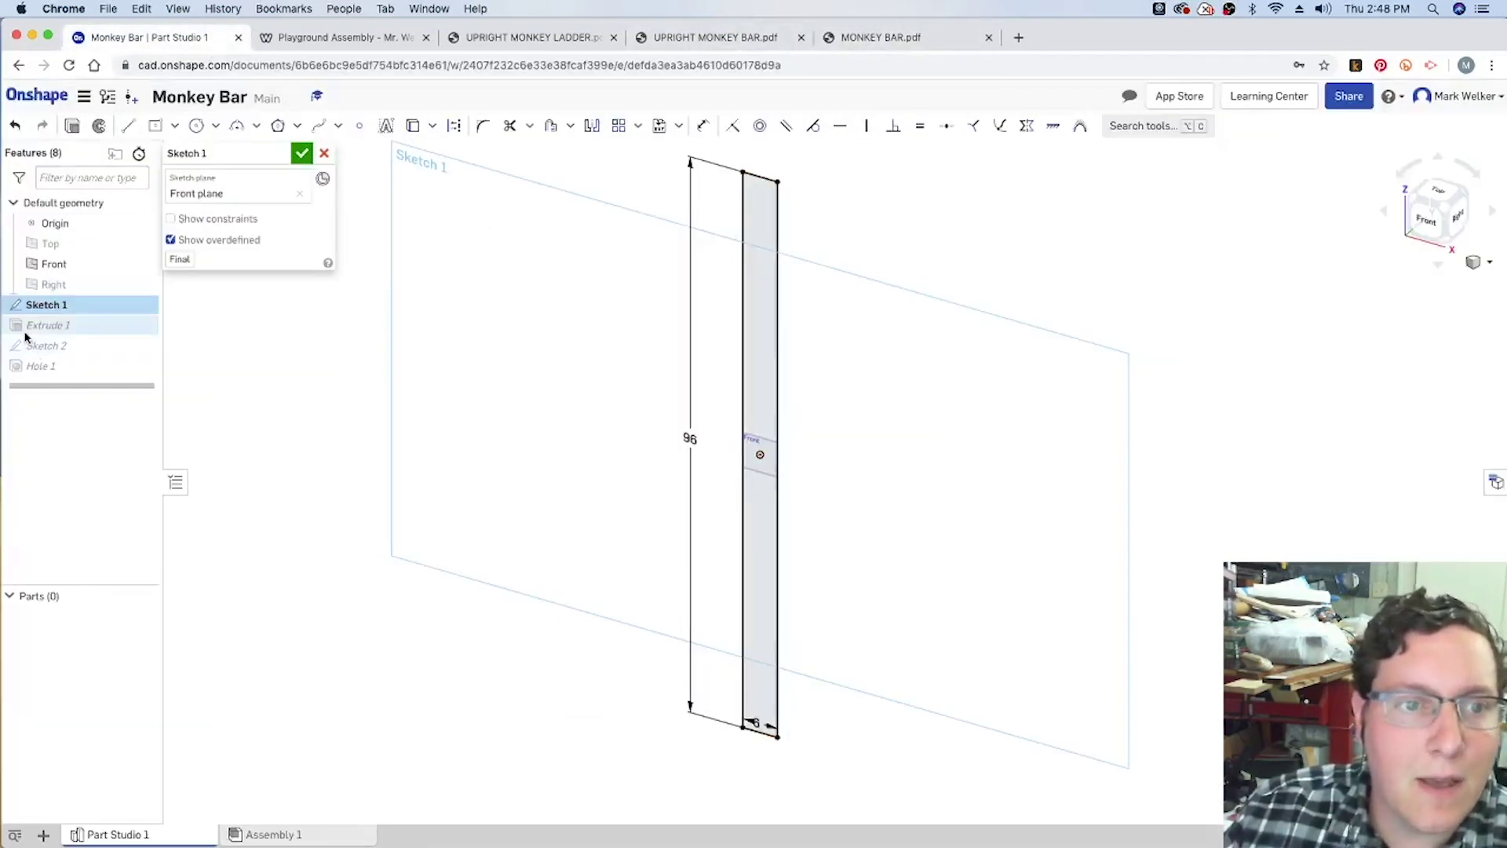
Step: Close Sketch 1, then set Sketch 2's hole spacing and end offset to 12 in
left_click(302, 153)
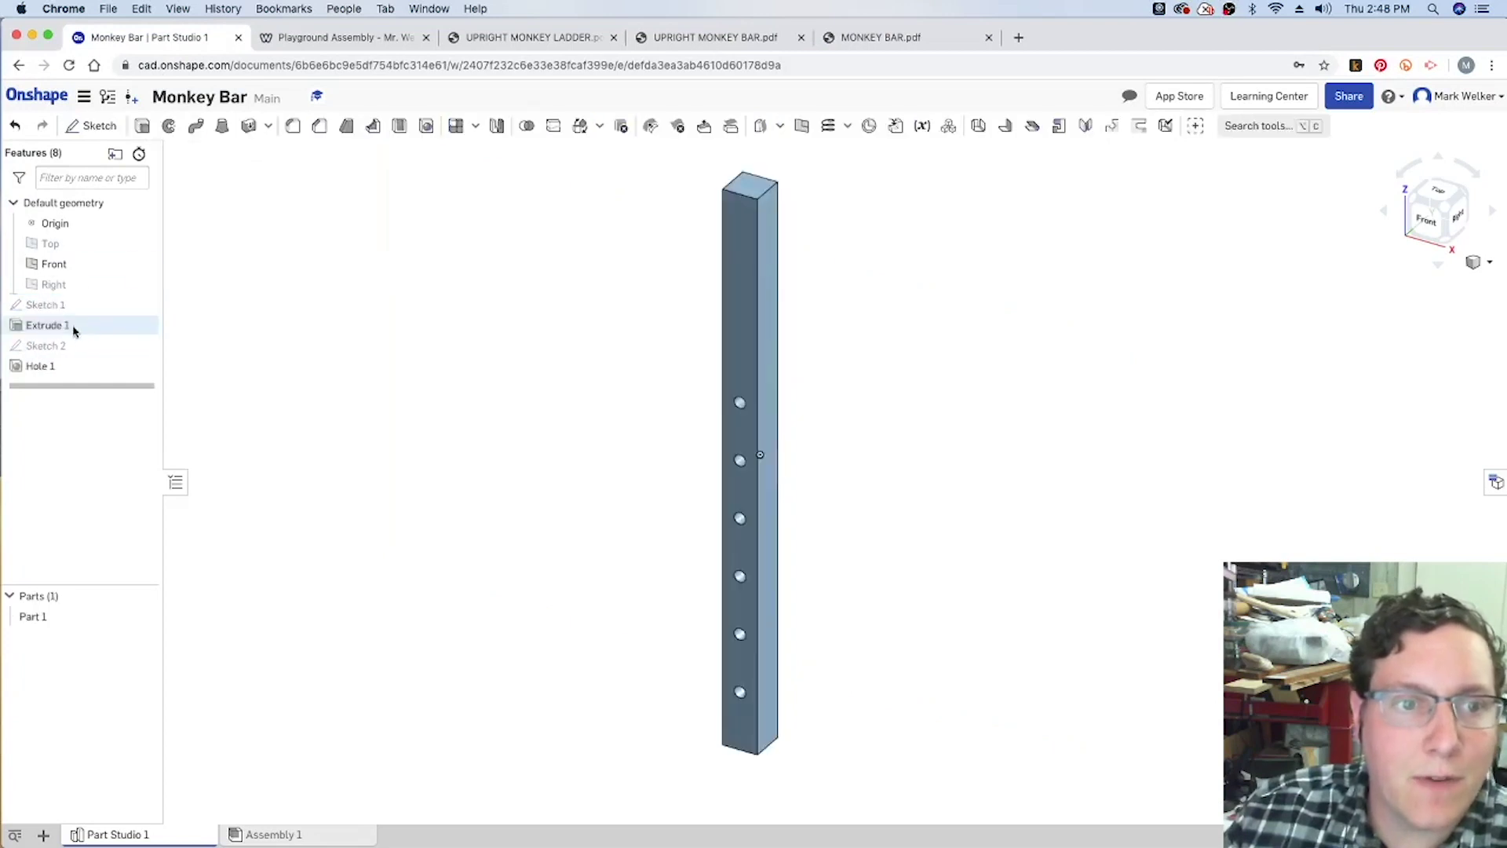
double_click(21, 347)
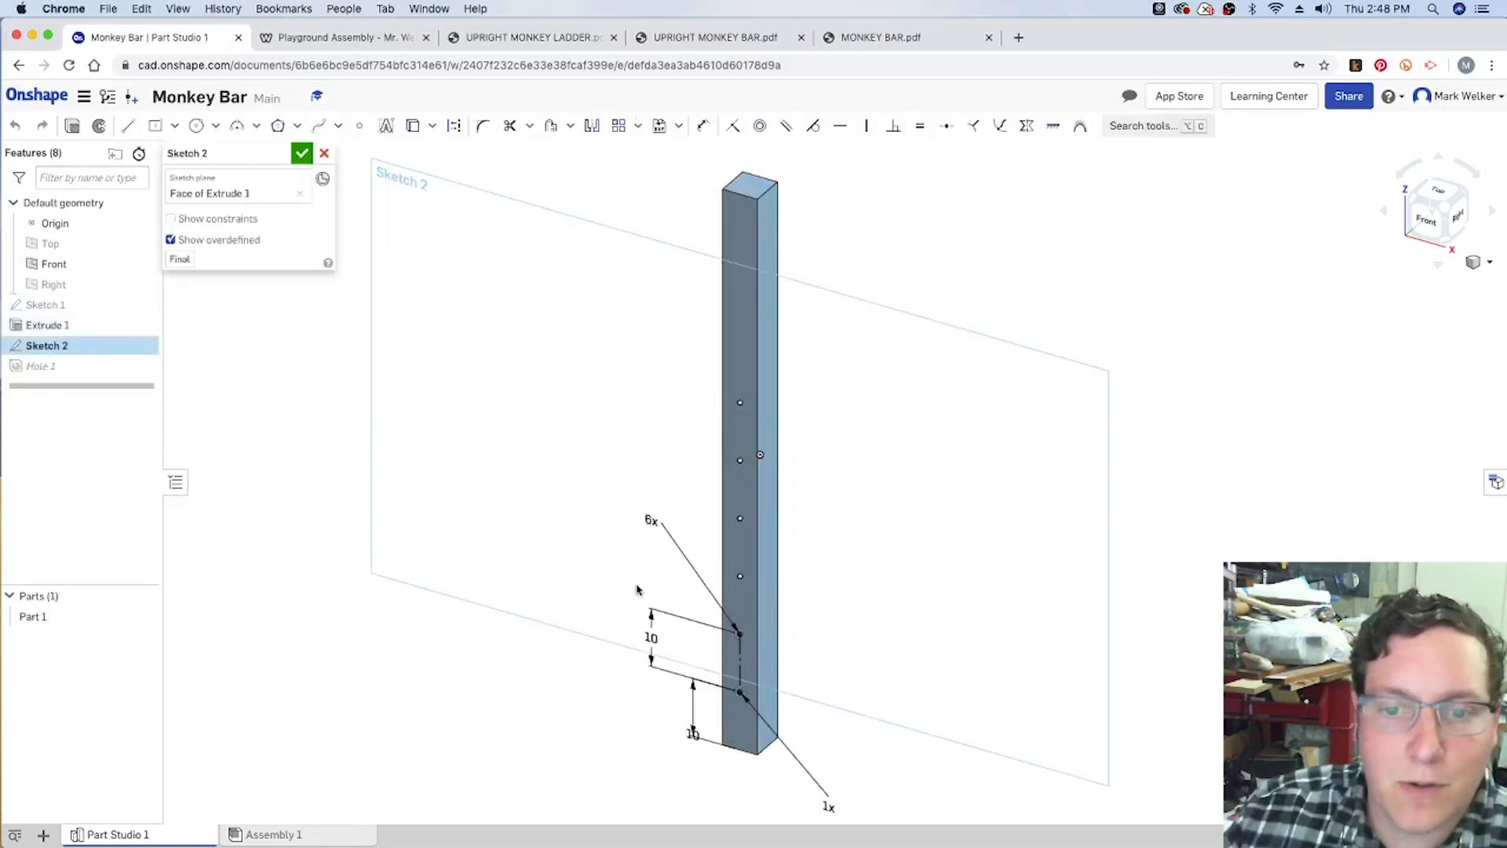
double_click(652, 638)
type("12")
key("Return")
double_click(693, 734)
type("1")
key("Return")
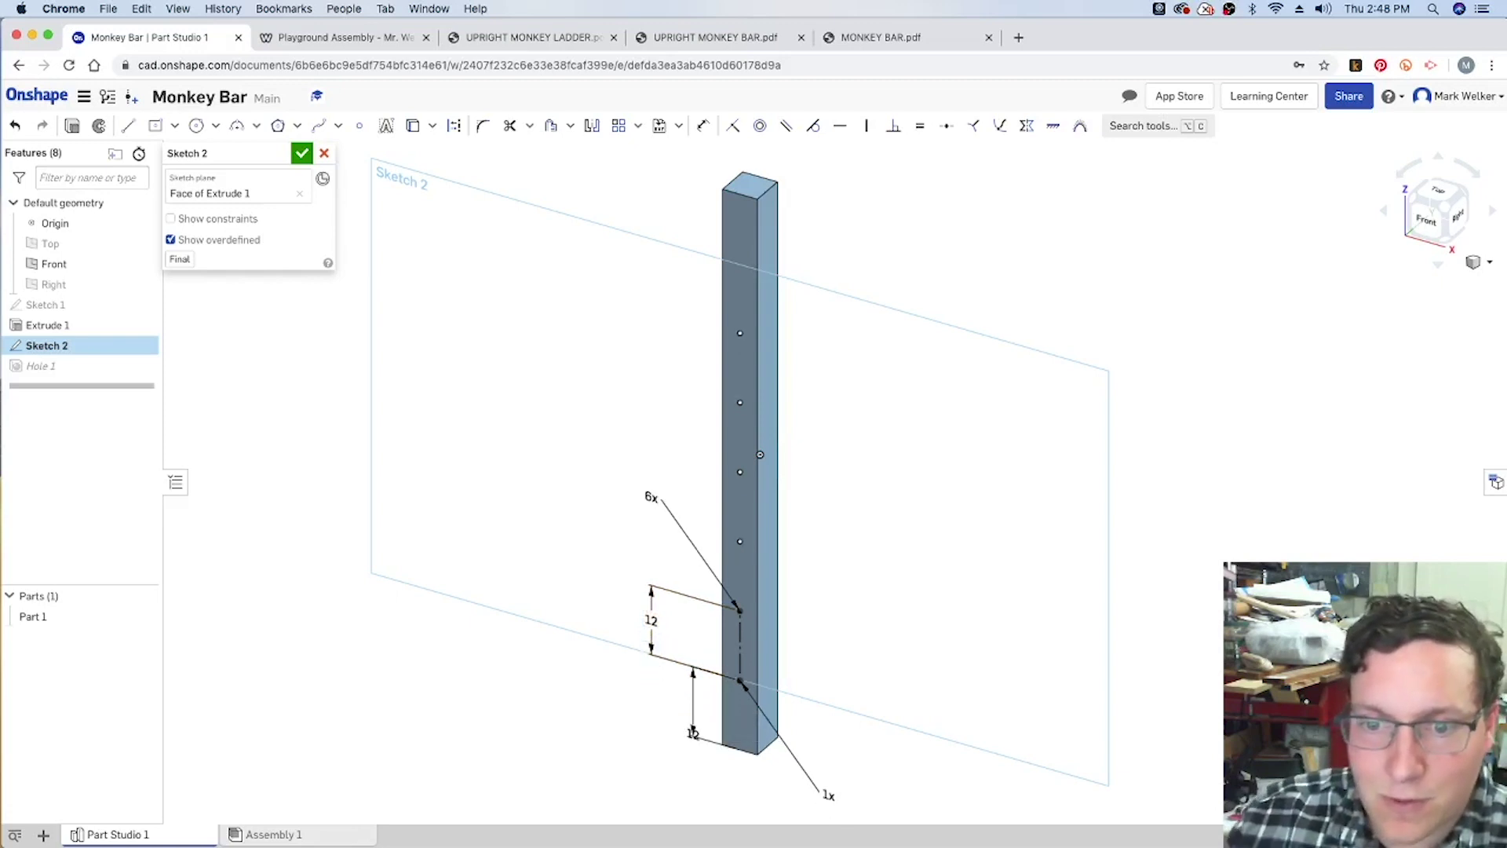
Step: Raise the hole point pattern count from 6 to 7, matching the drawing, and finish Sketch 2
left_click(741, 682)
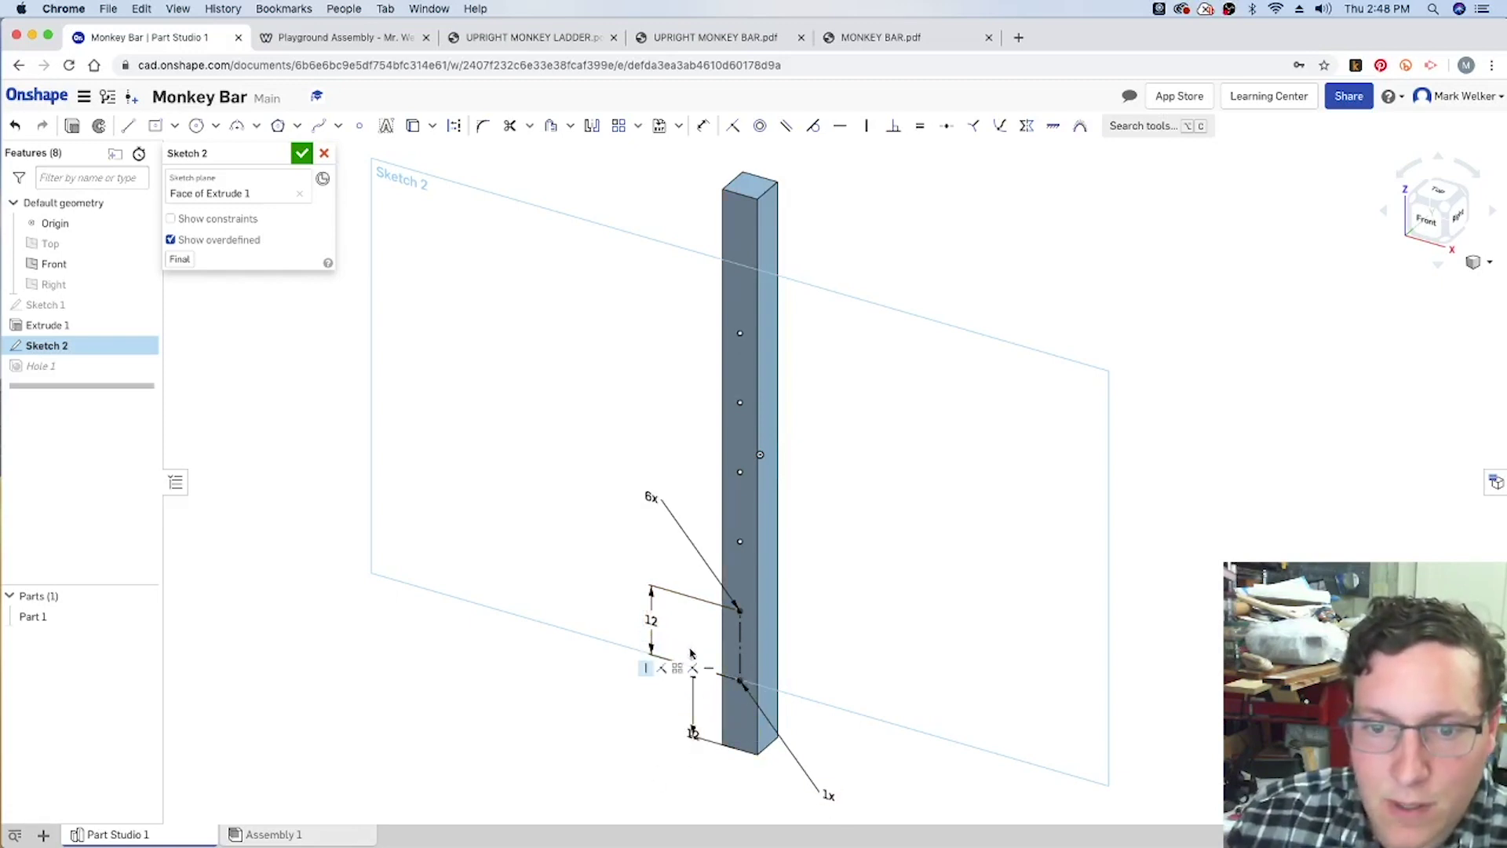
left_click(754, 684)
key("Escape")
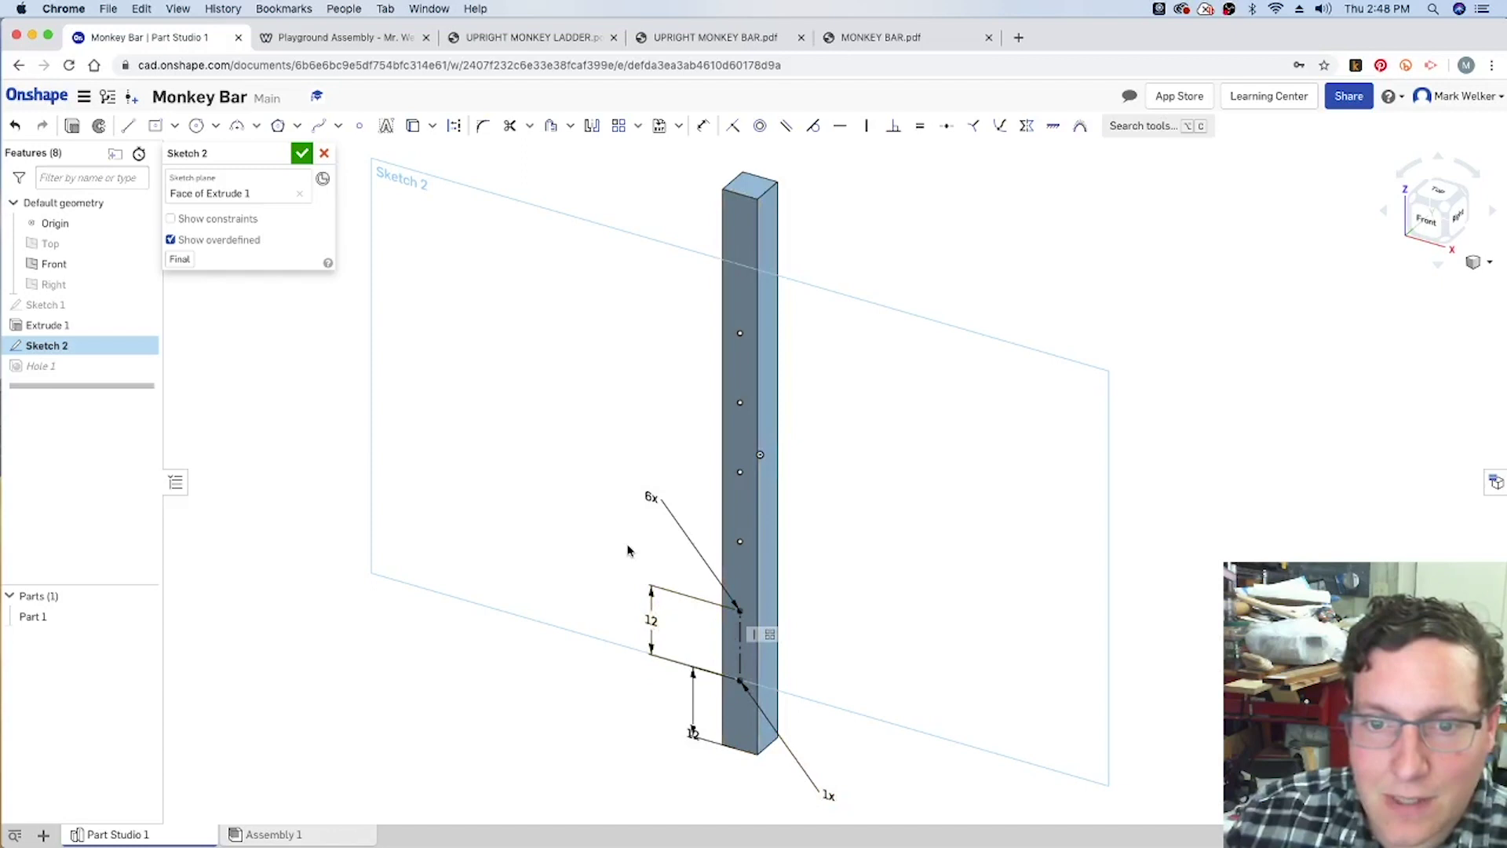
double_click(650, 498)
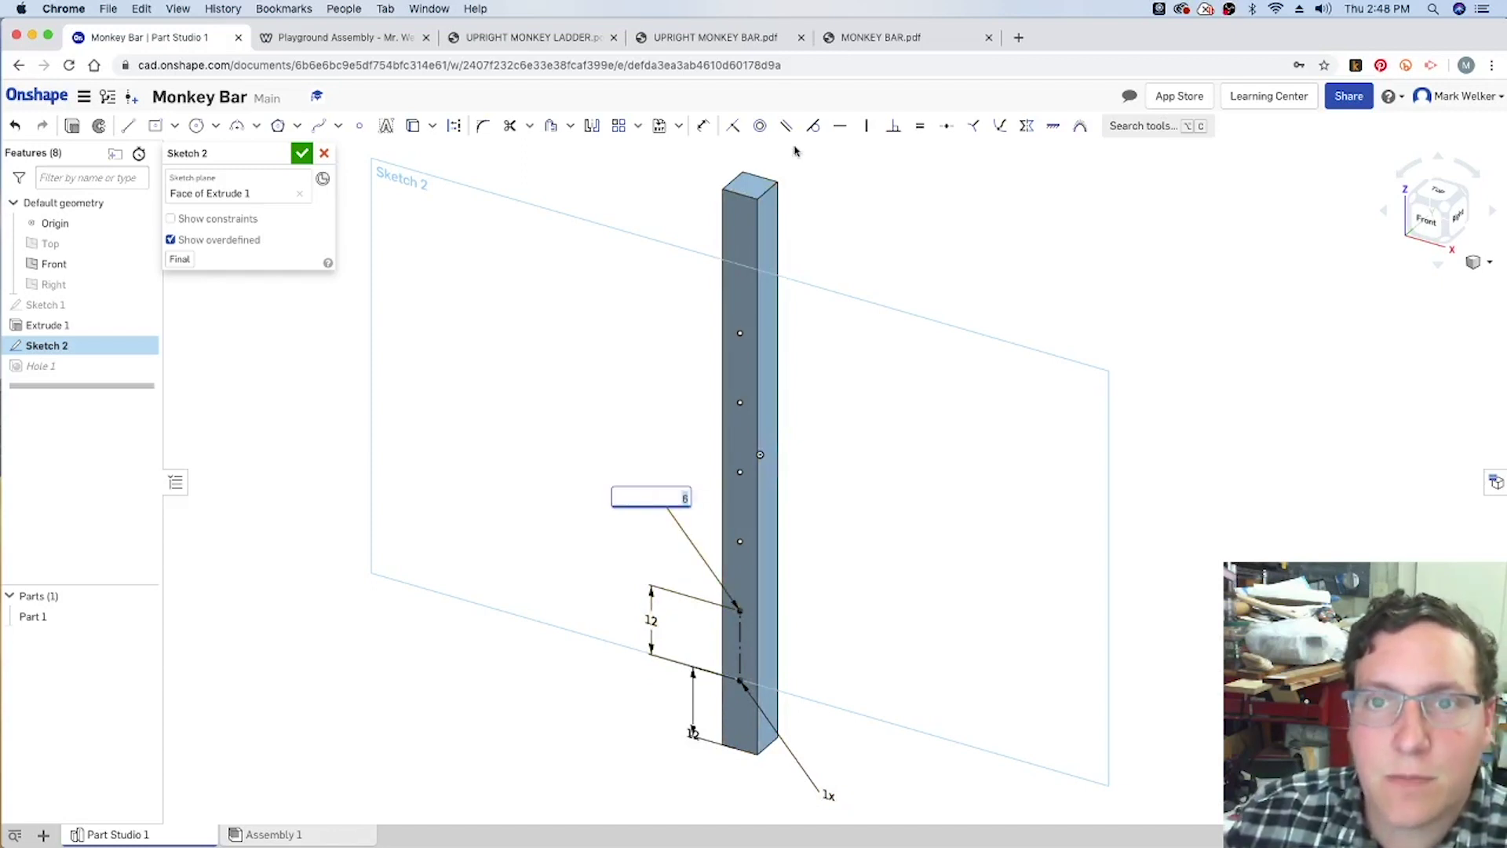
left_click(889, 37)
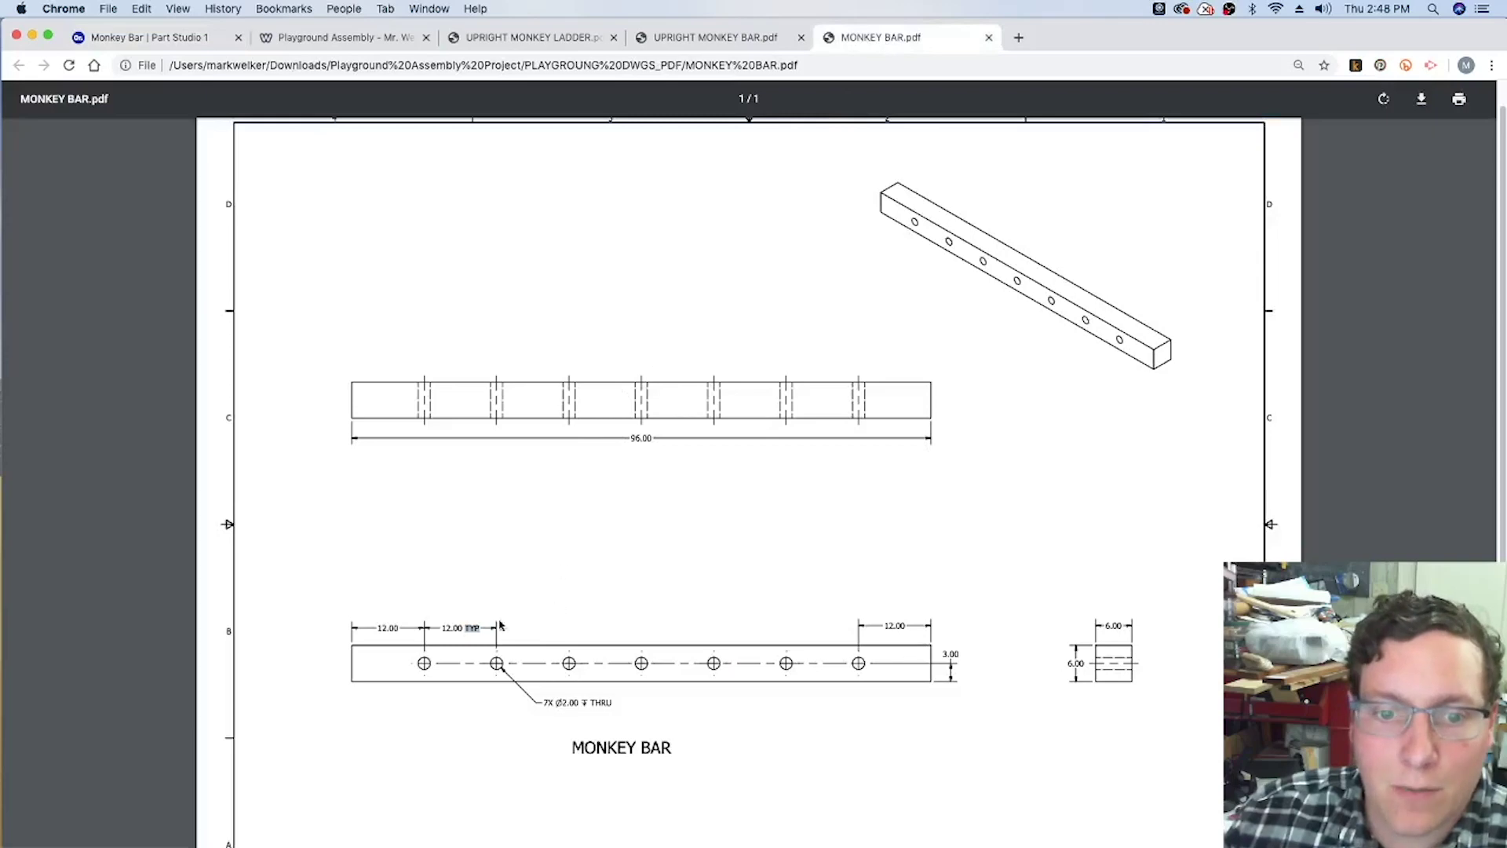
left_click(185, 39)
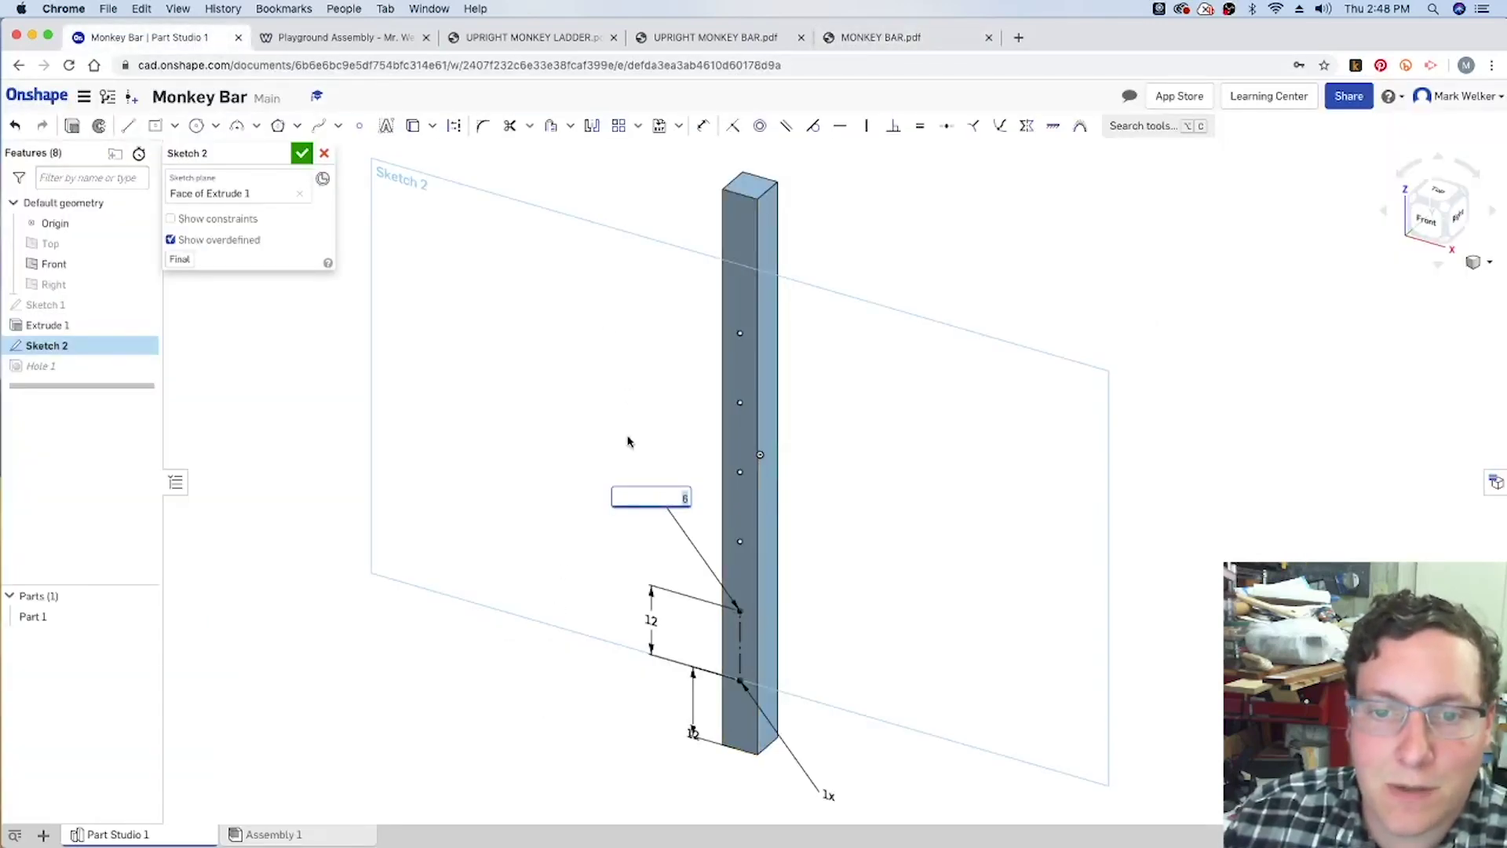
type("7")
key("Escape")
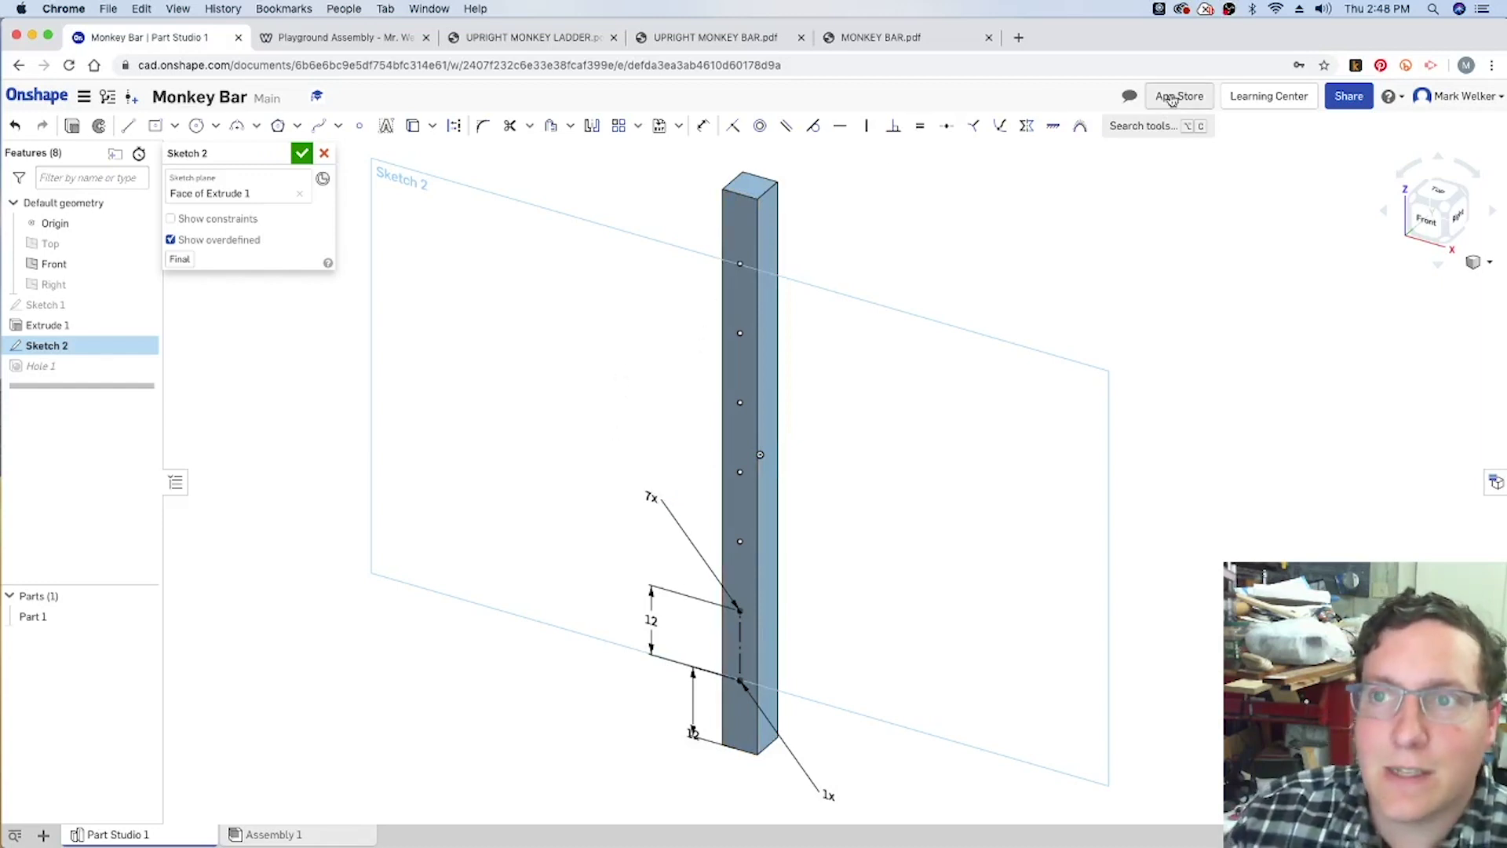
left_click(302, 153)
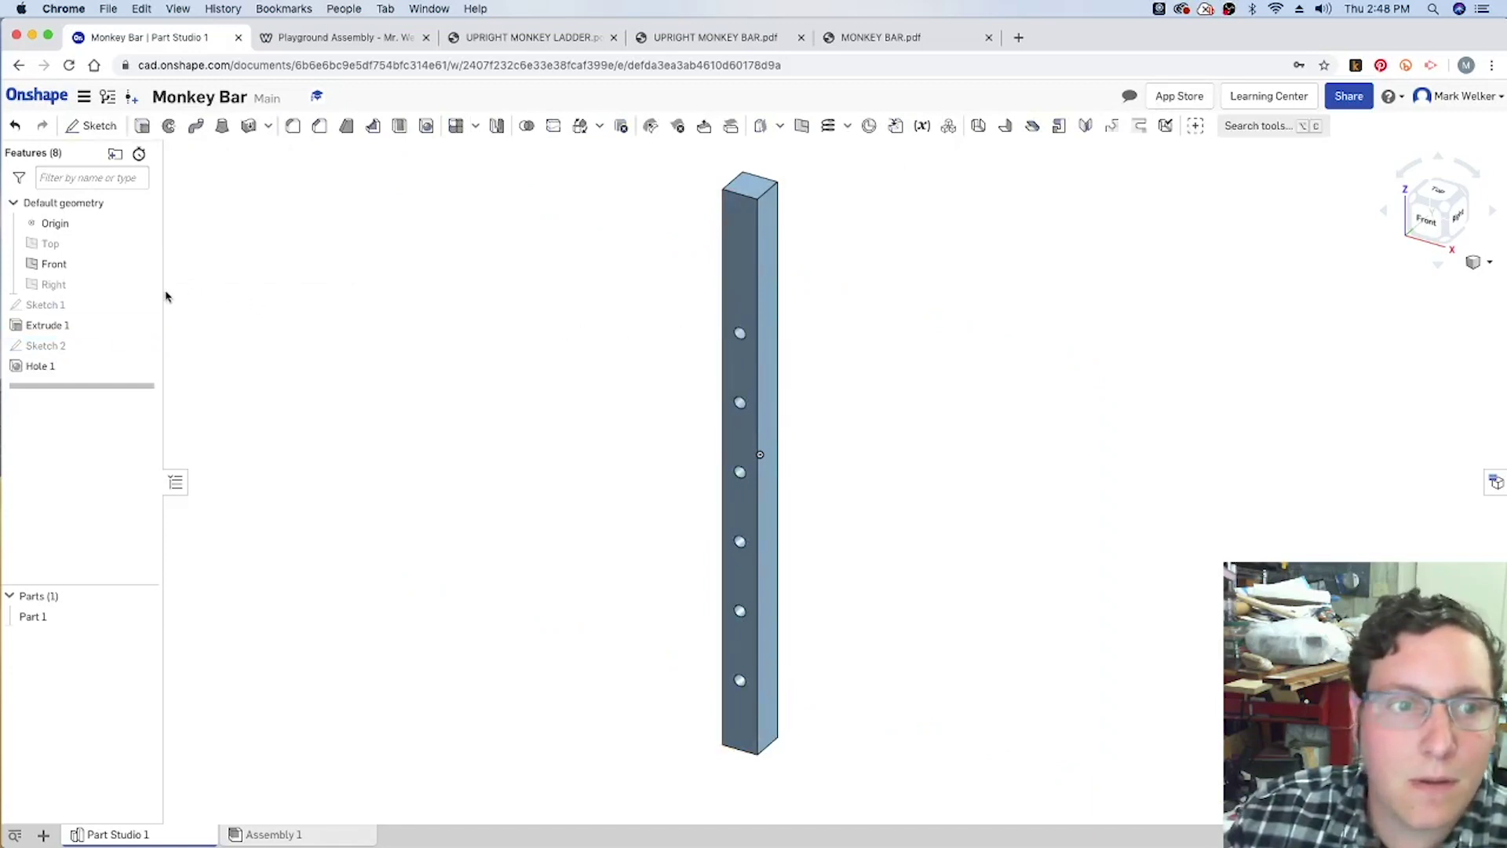
Step: Add the new top sketch point to Hole 1, giving seven 2 in through-holes
double_click(32, 366)
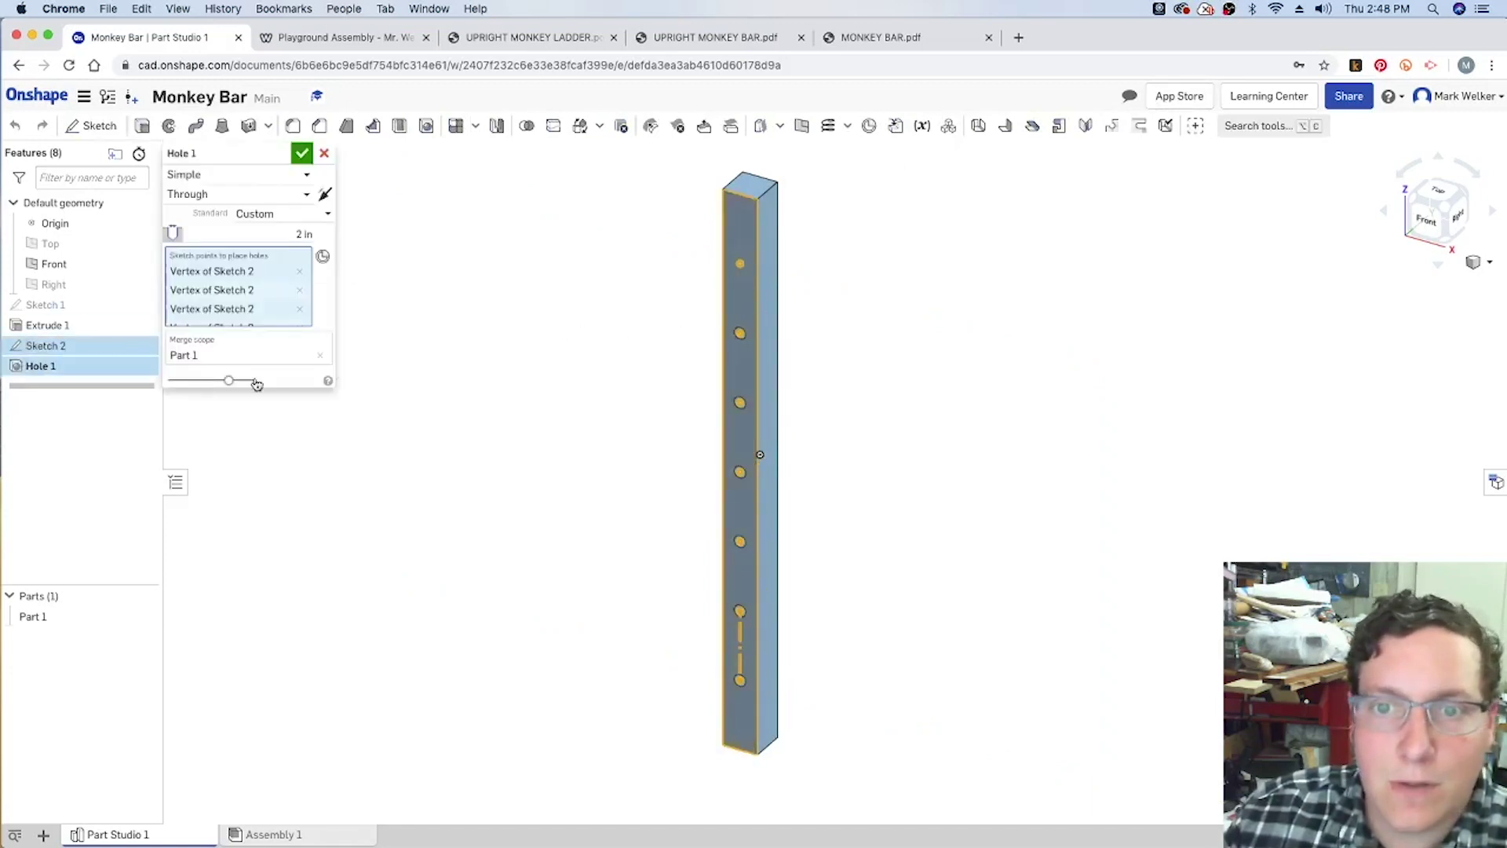
left_click(742, 267)
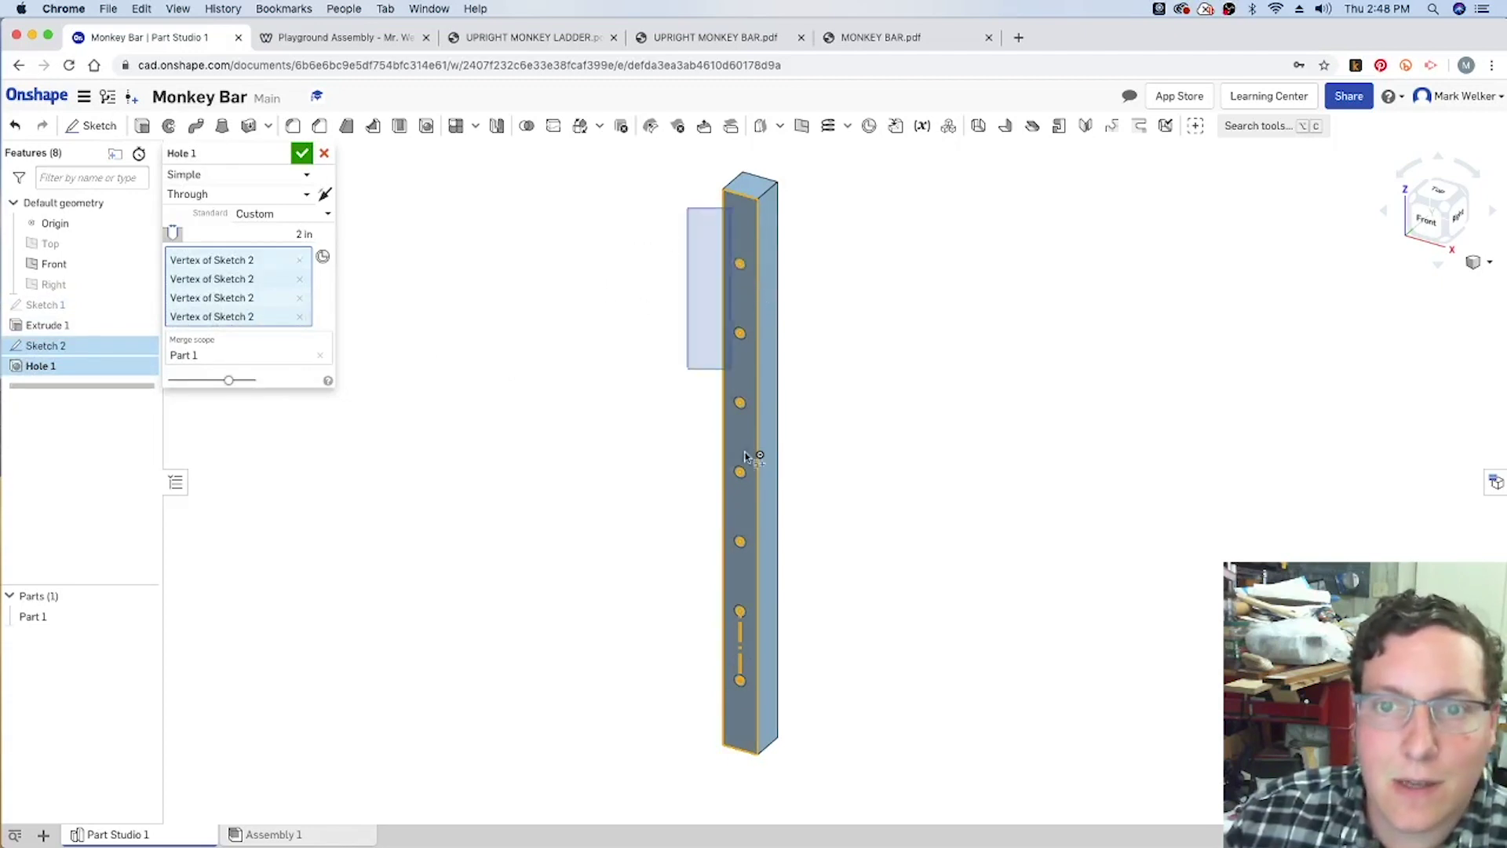
left_click(302, 153)
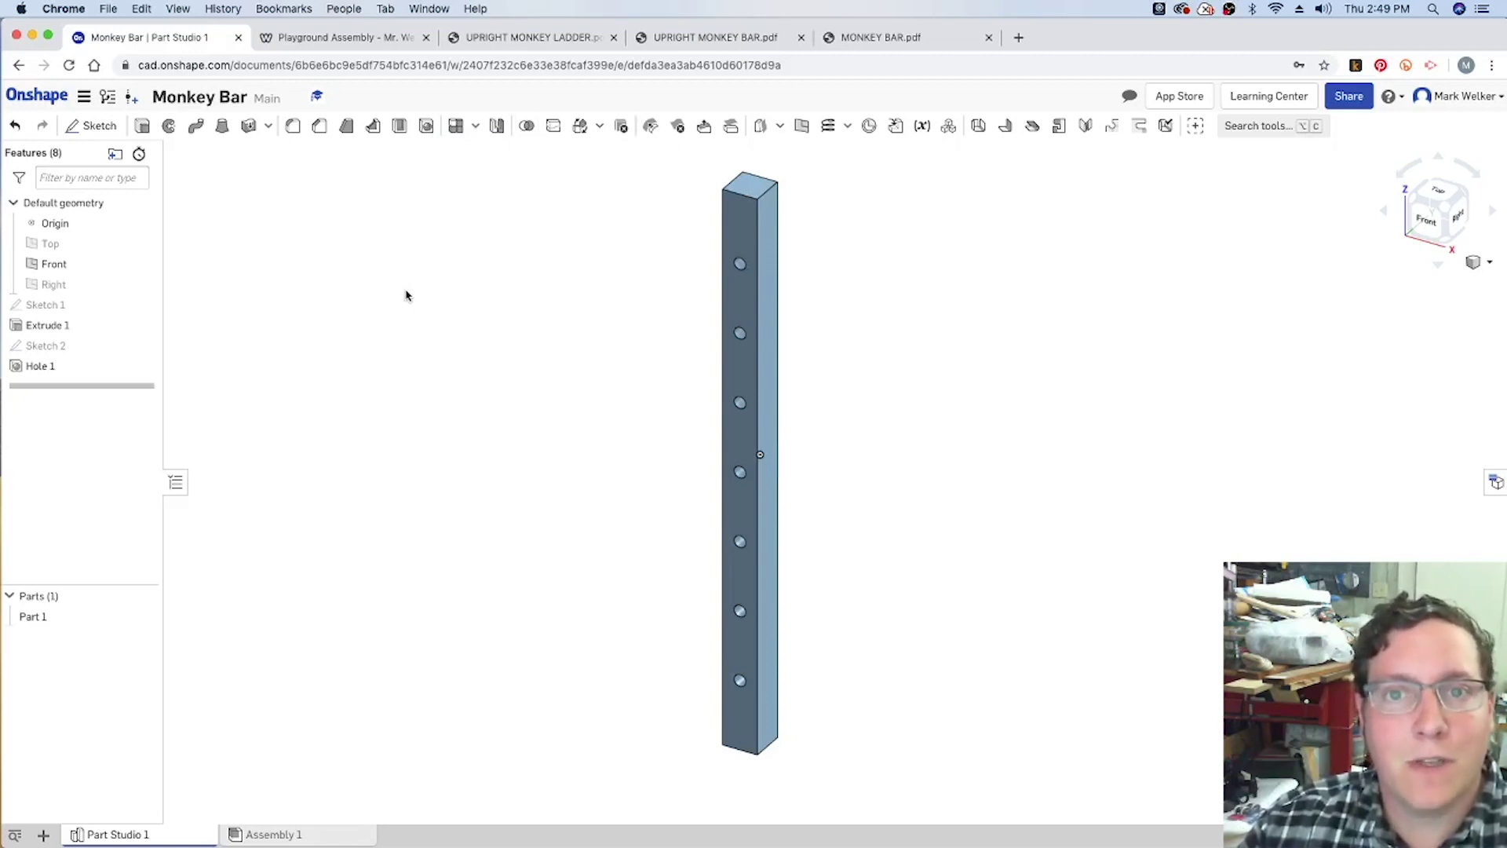
left_click(528, 37)
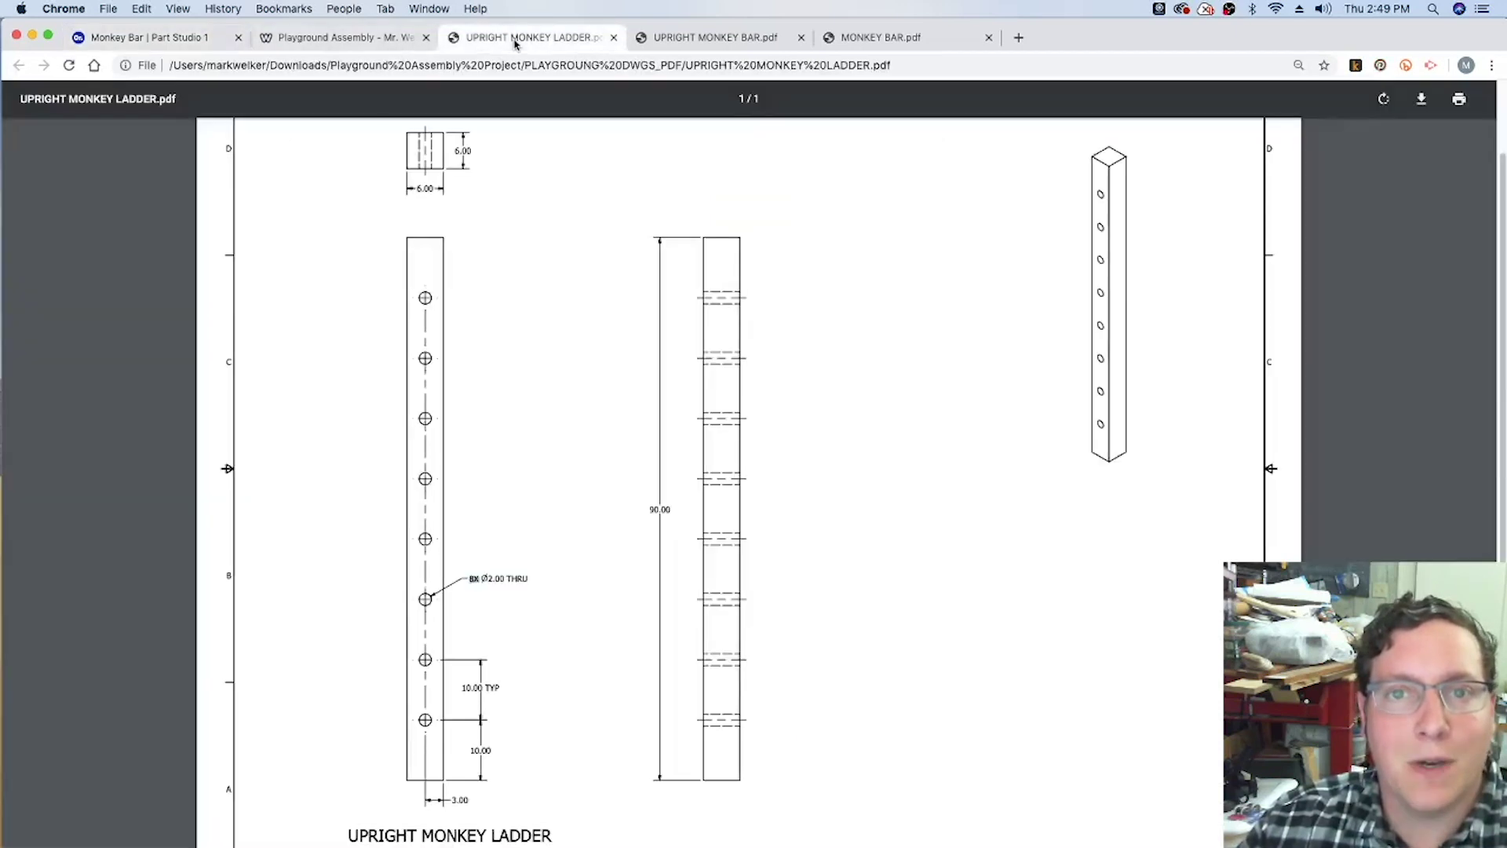
left_click(690, 40)
left_click(846, 41)
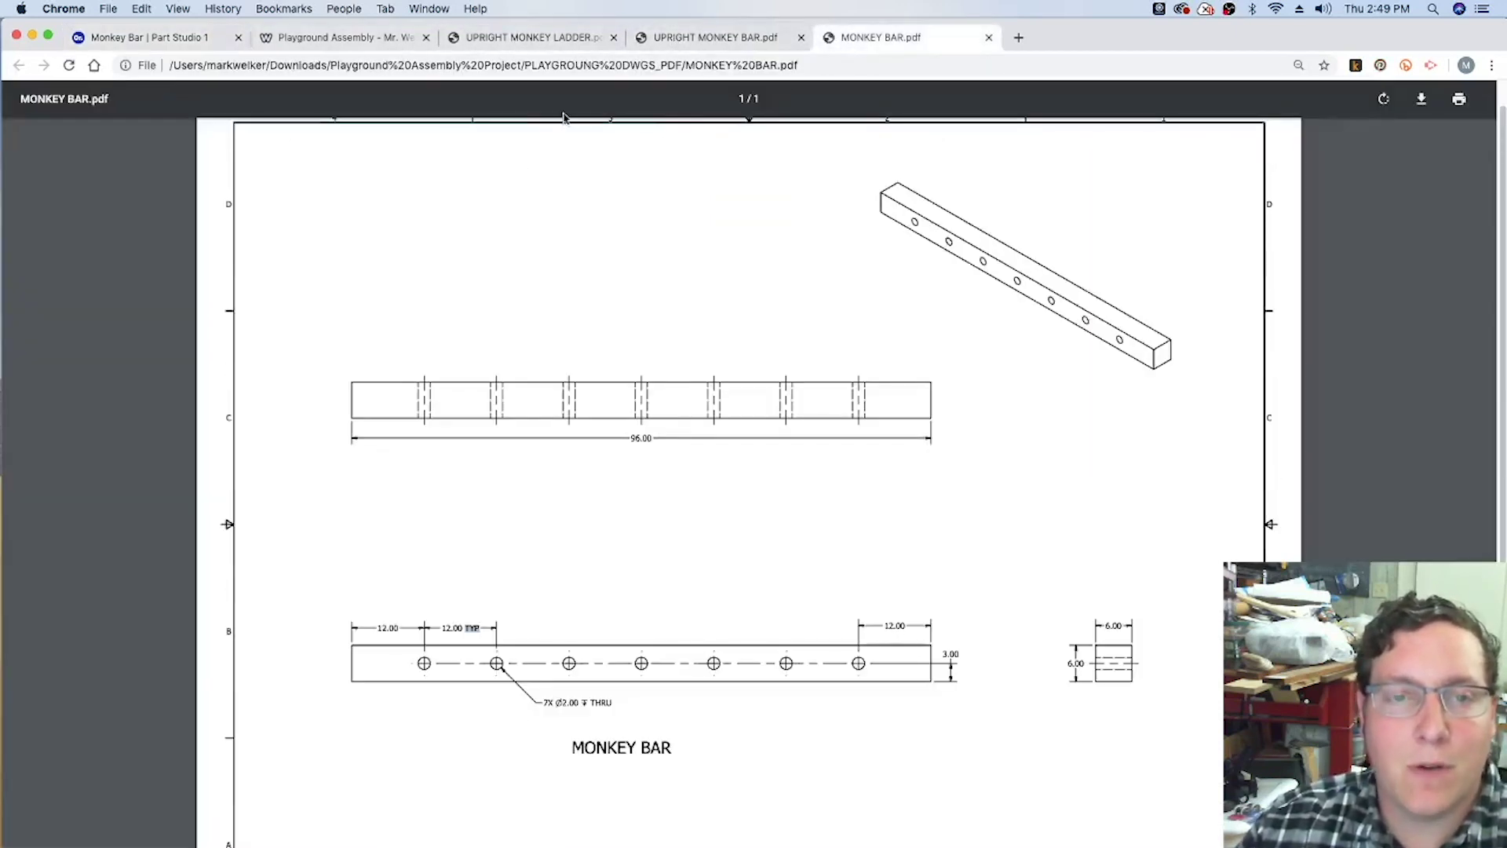
left_click(187, 38)
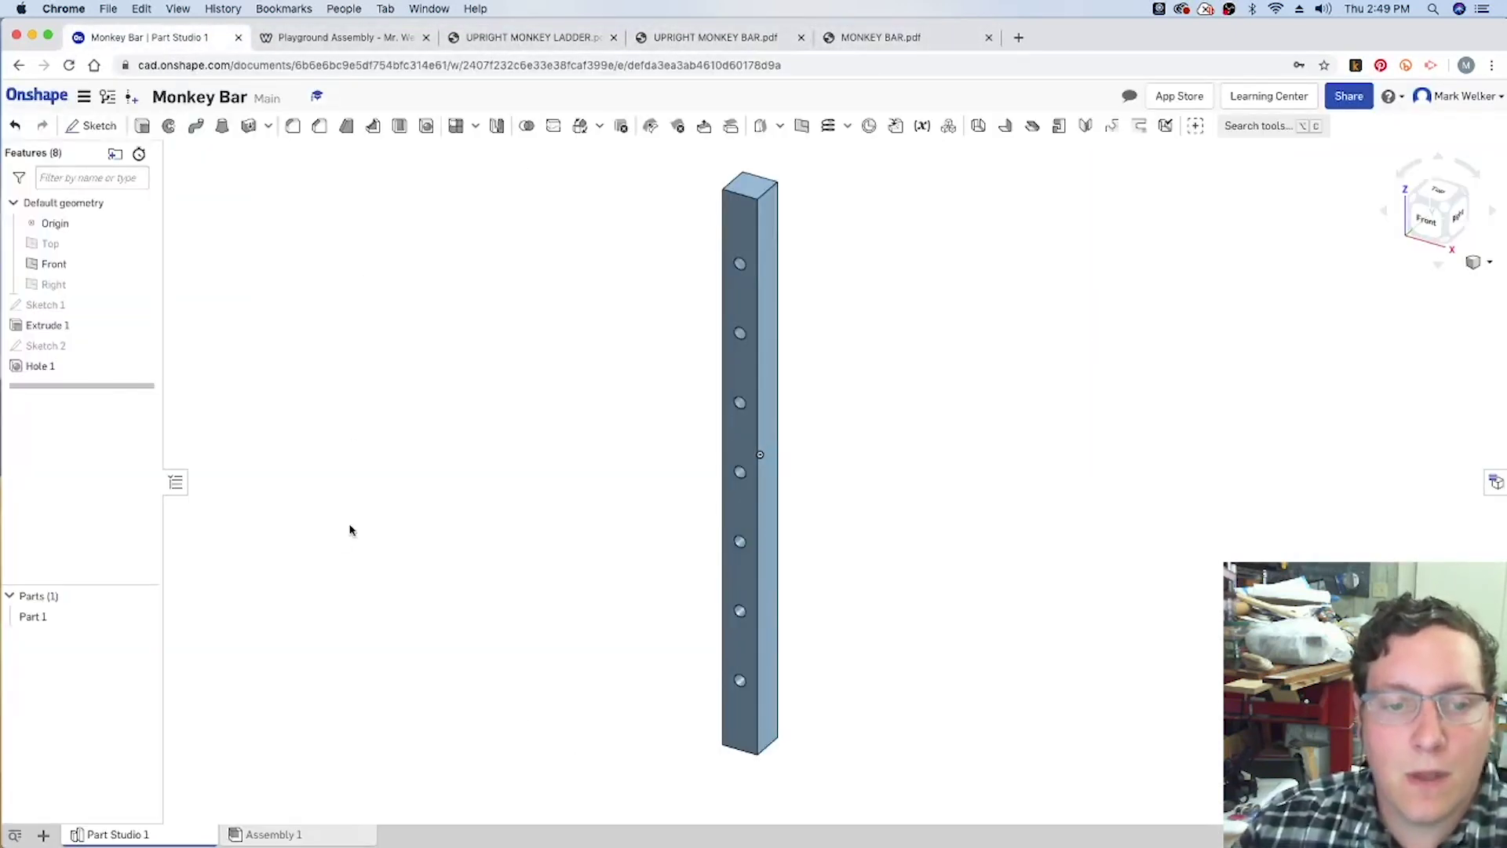